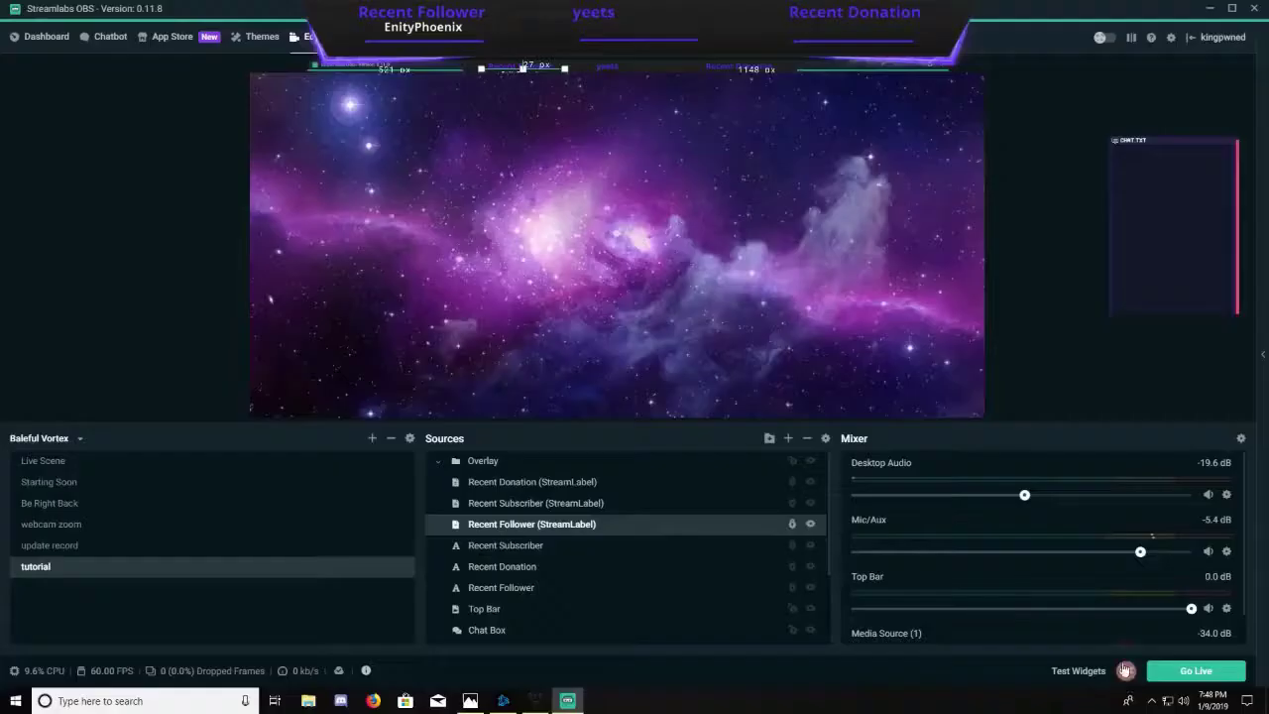
Move the galaxy image slightly up and to the right on the tutorial scene's canvas, then deselect it
left_click(1130, 300)
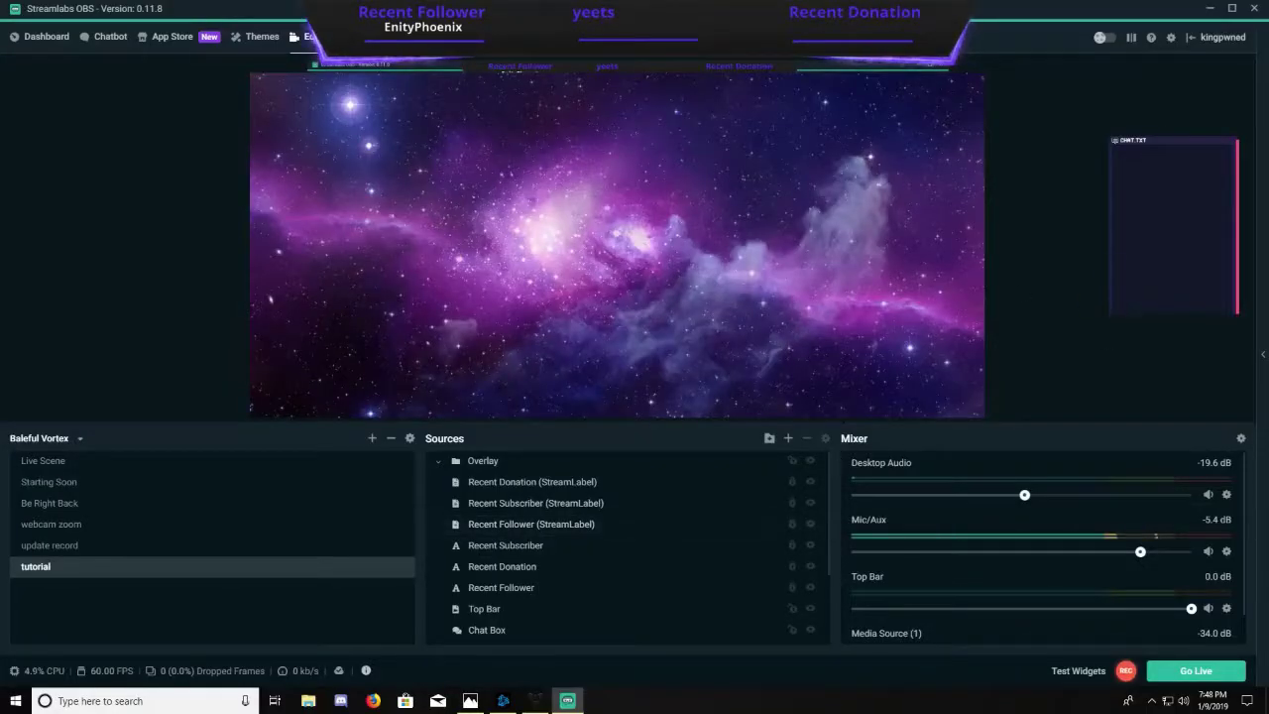
mouse_move(620, 184)
left_mouse_down()
mouse_move(641, 195)
mouse_move(887, 581)
mouse_move(633, 199)
mouse_move(627, 164)
left_mouse_up()
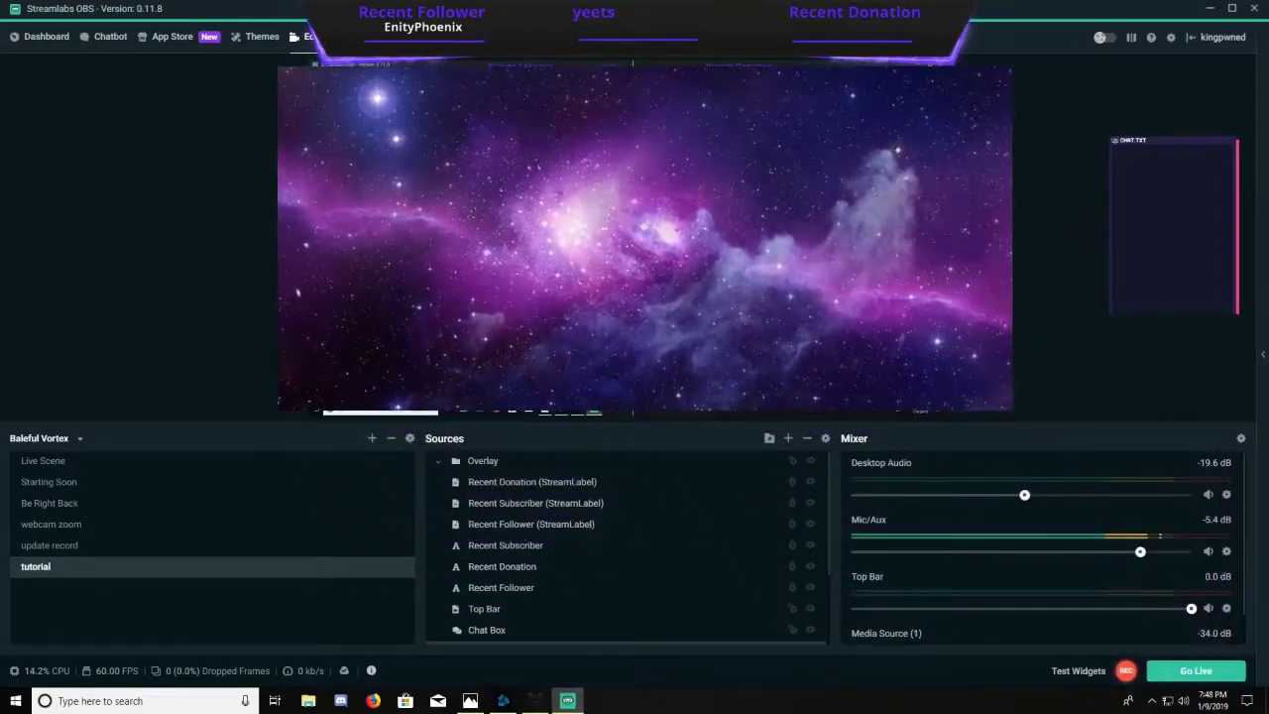
left_click(1032, 309)
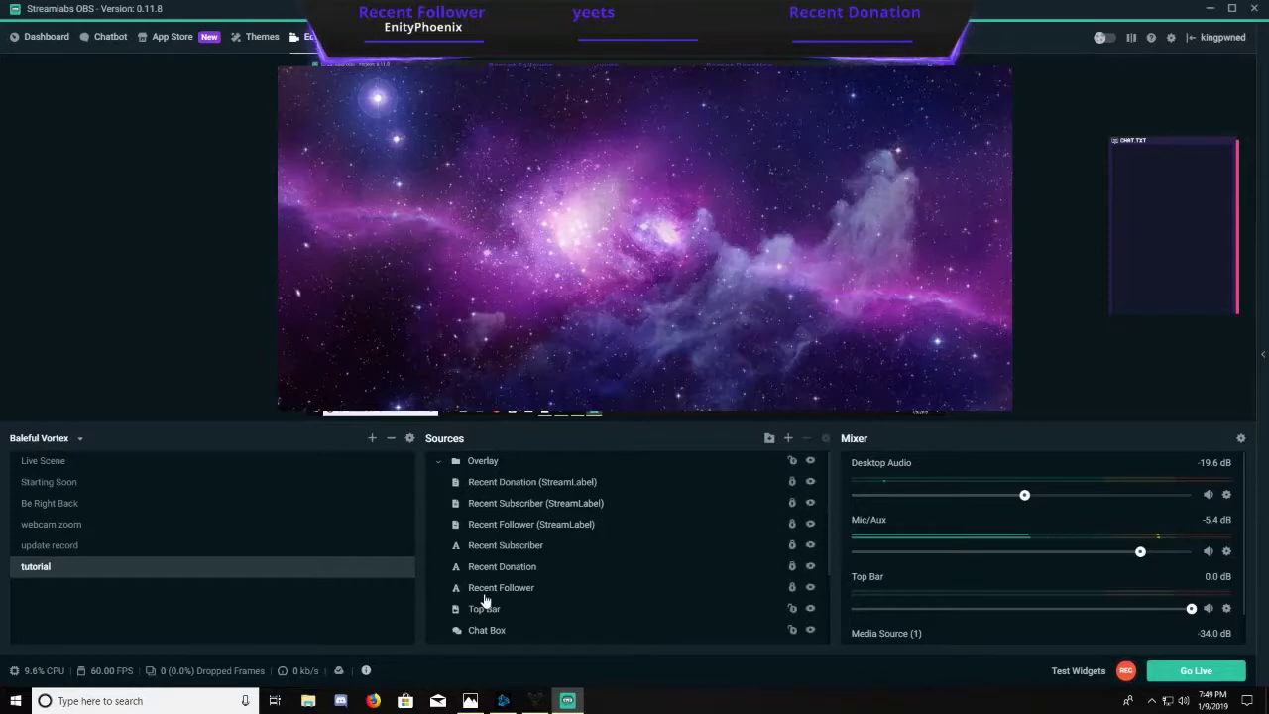
Change the text of the Recent Subscriber label source to "Recent Subscriber" and deselect it
left_click(505, 546)
right_click(505, 546)
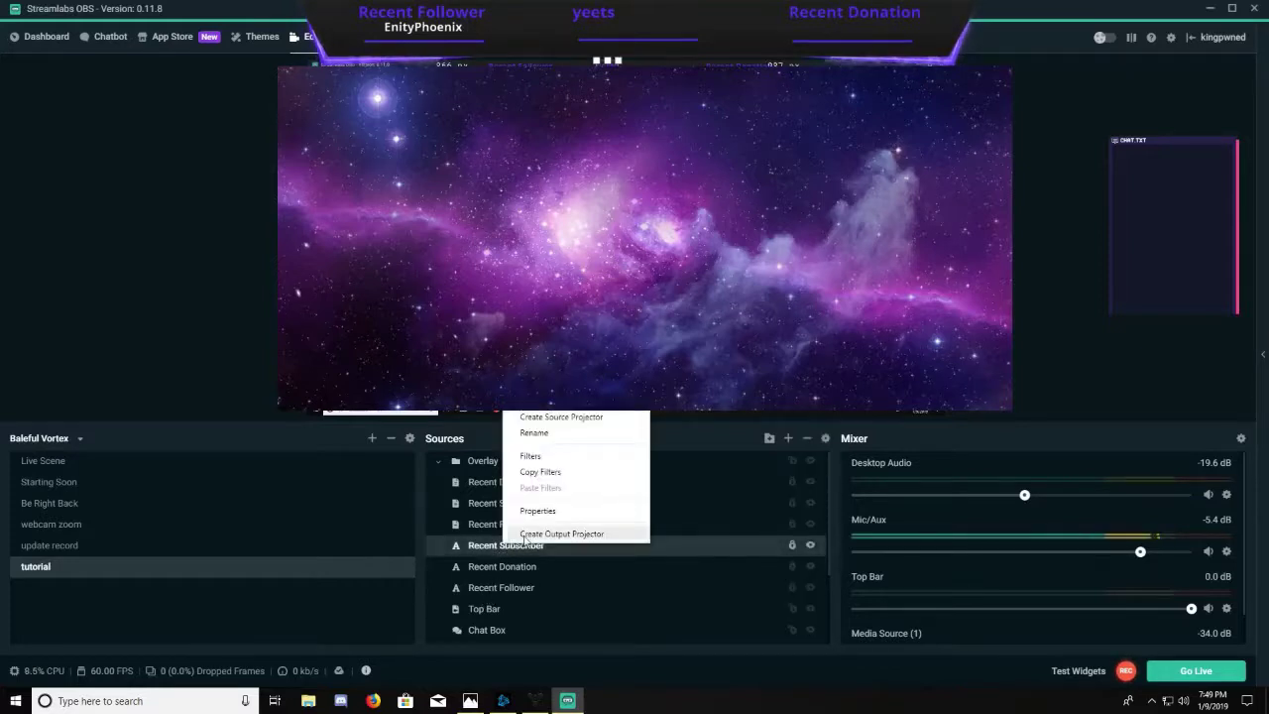
left_click(546, 508)
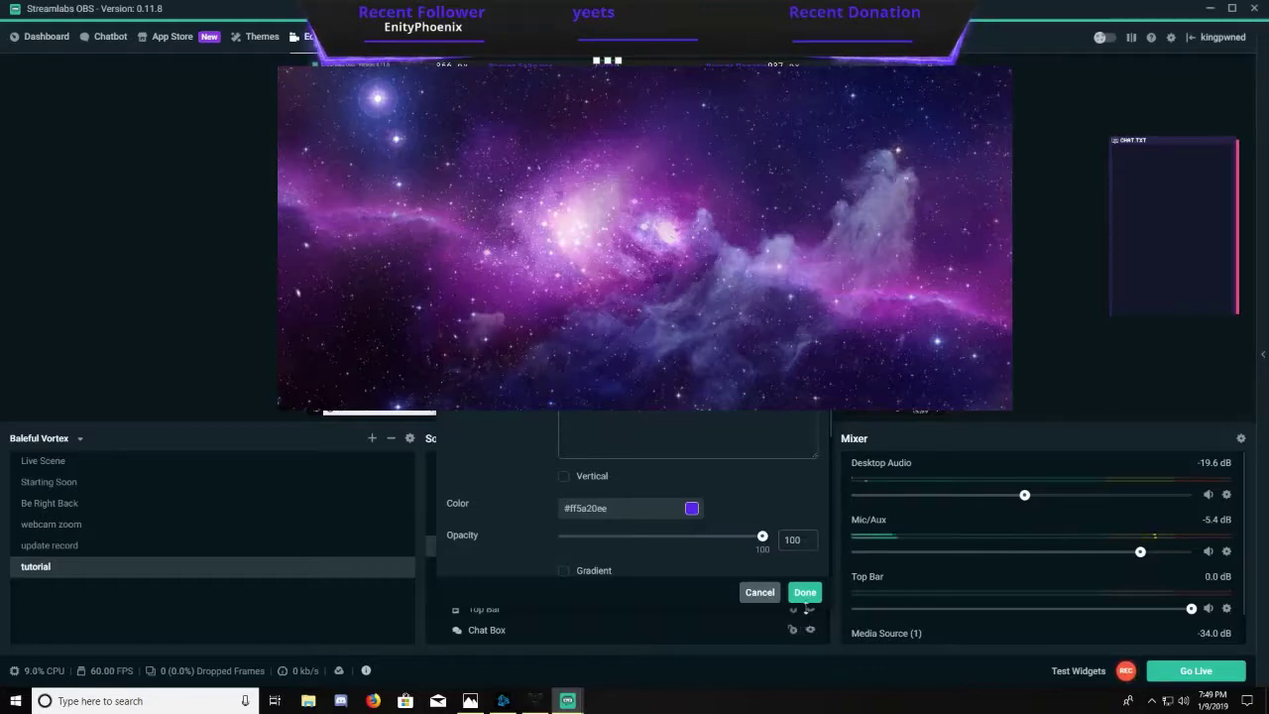
left_click(805, 592)
left_click(644, 139)
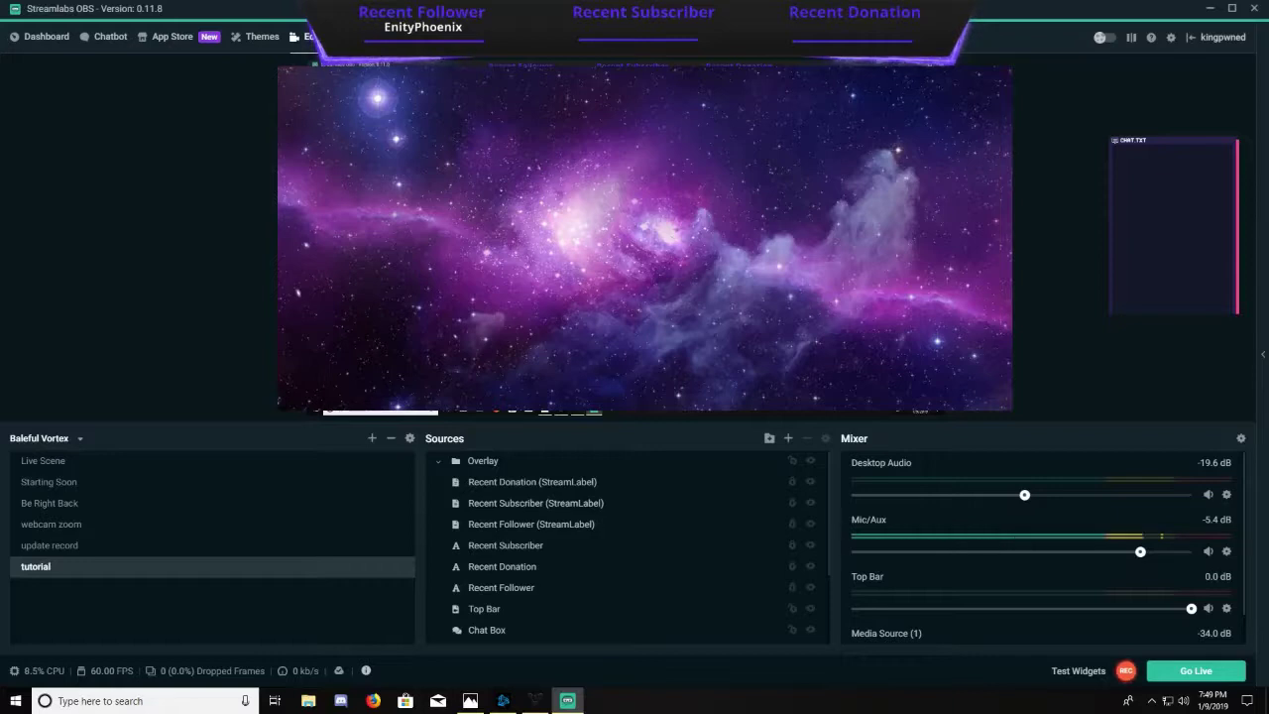
Enlarge the Chat Box and place it over the right edge of the galaxy image
left_click(487, 630)
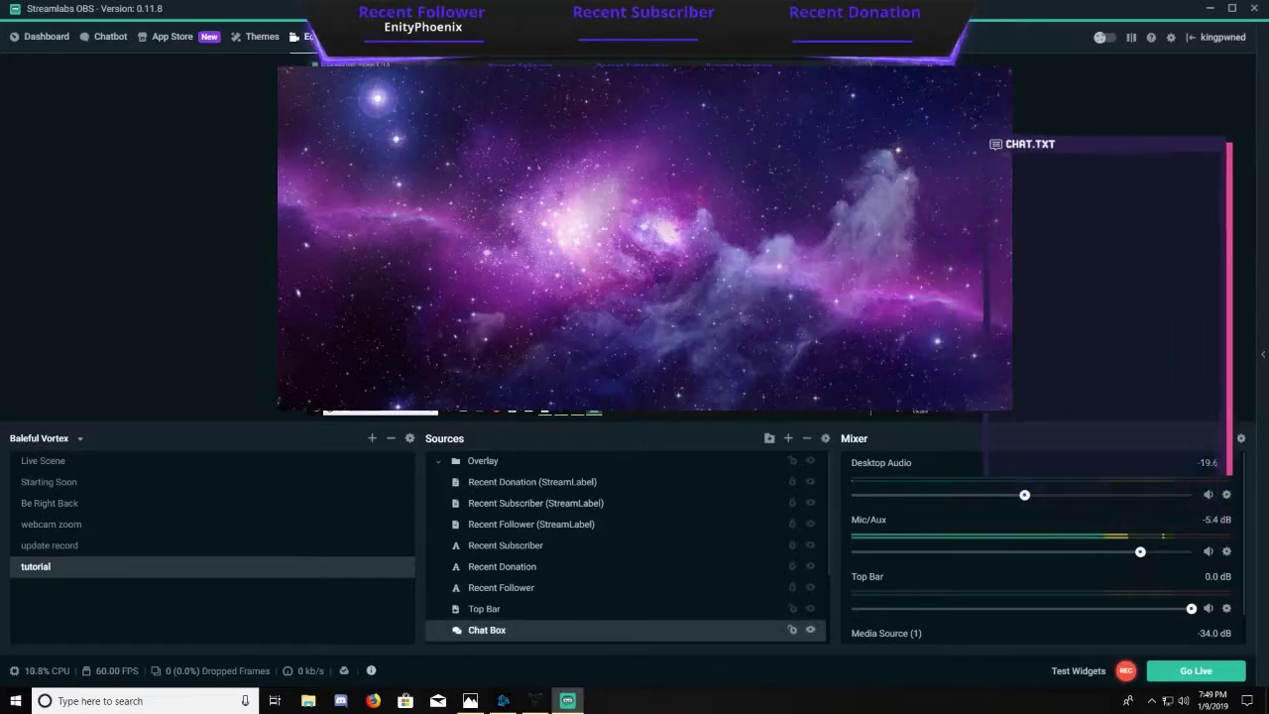
left_click_drag(857, 210, 857, 203)
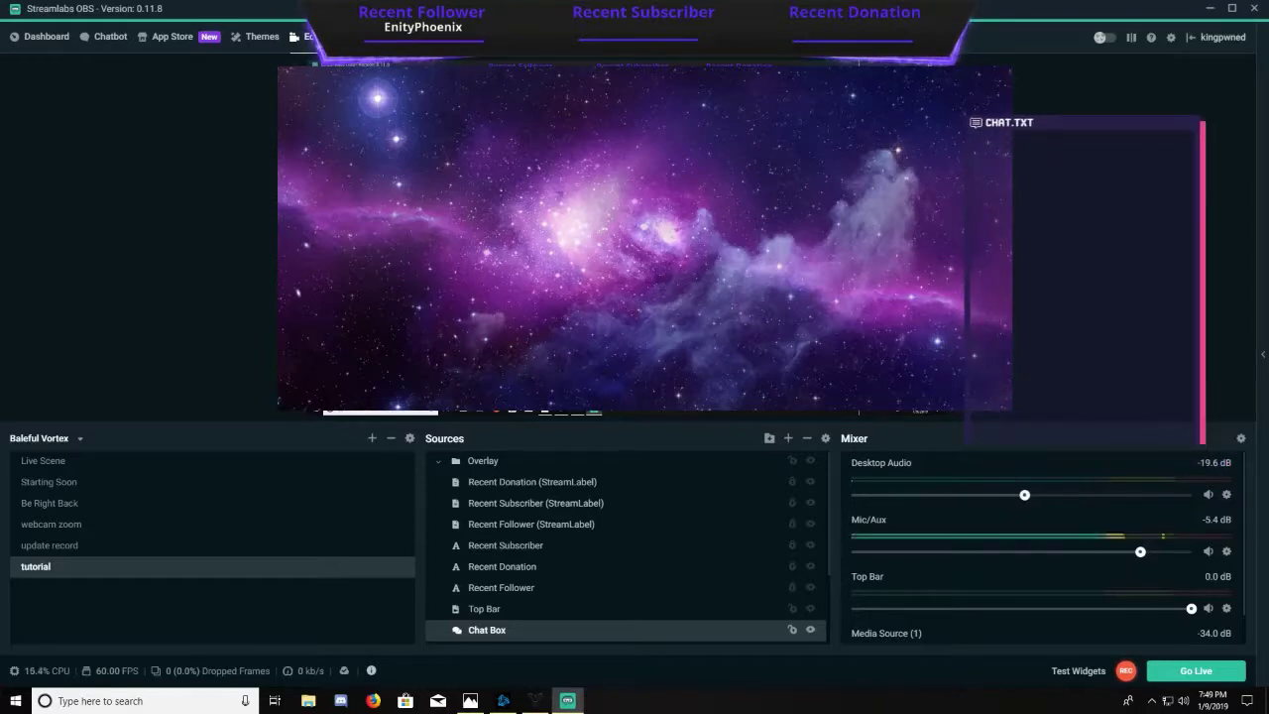
left_click(633, 183)
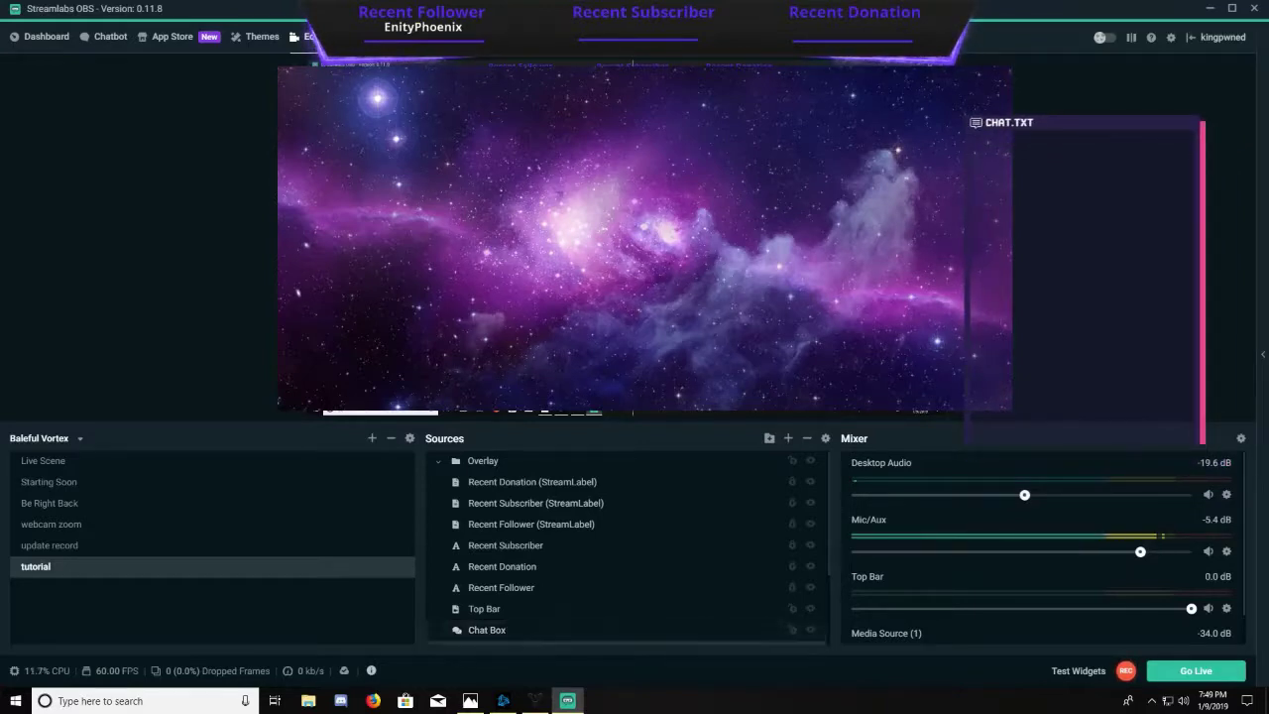
Paste a duplicate of the Live Scene's Chatbox Frame into the tutorial scene and make it visible
left_click(487, 630)
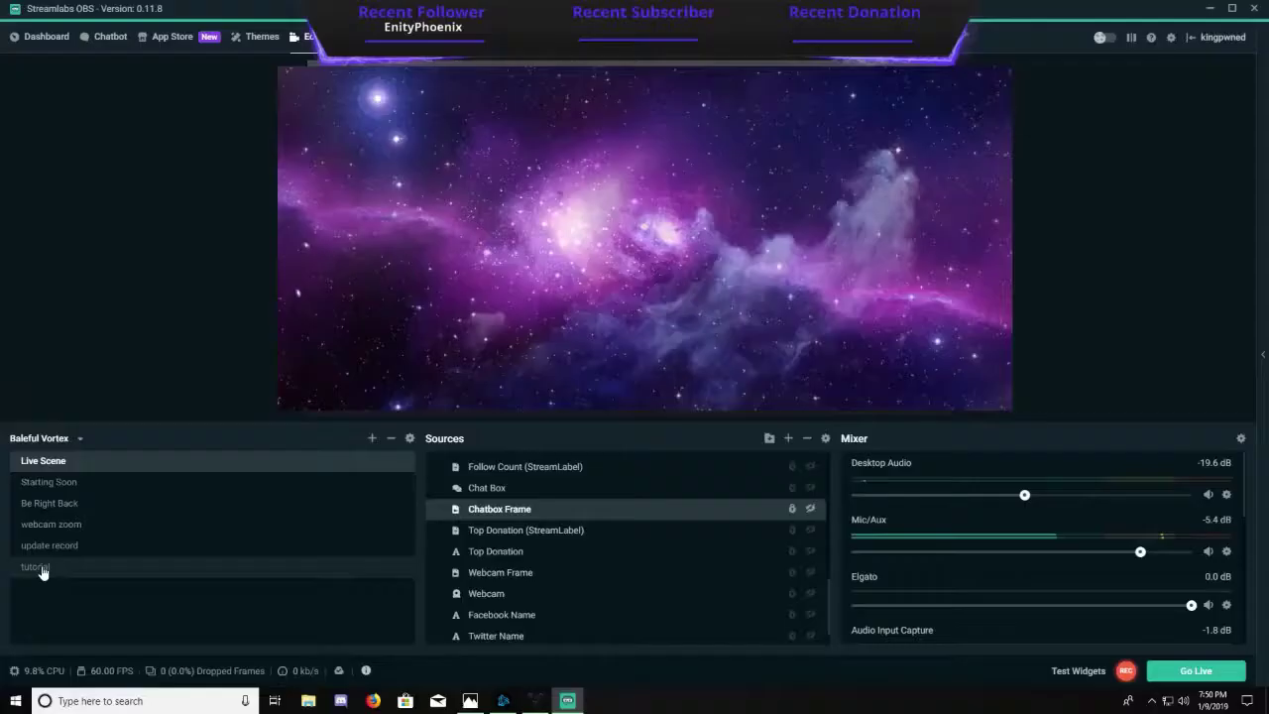
left_click(40, 566)
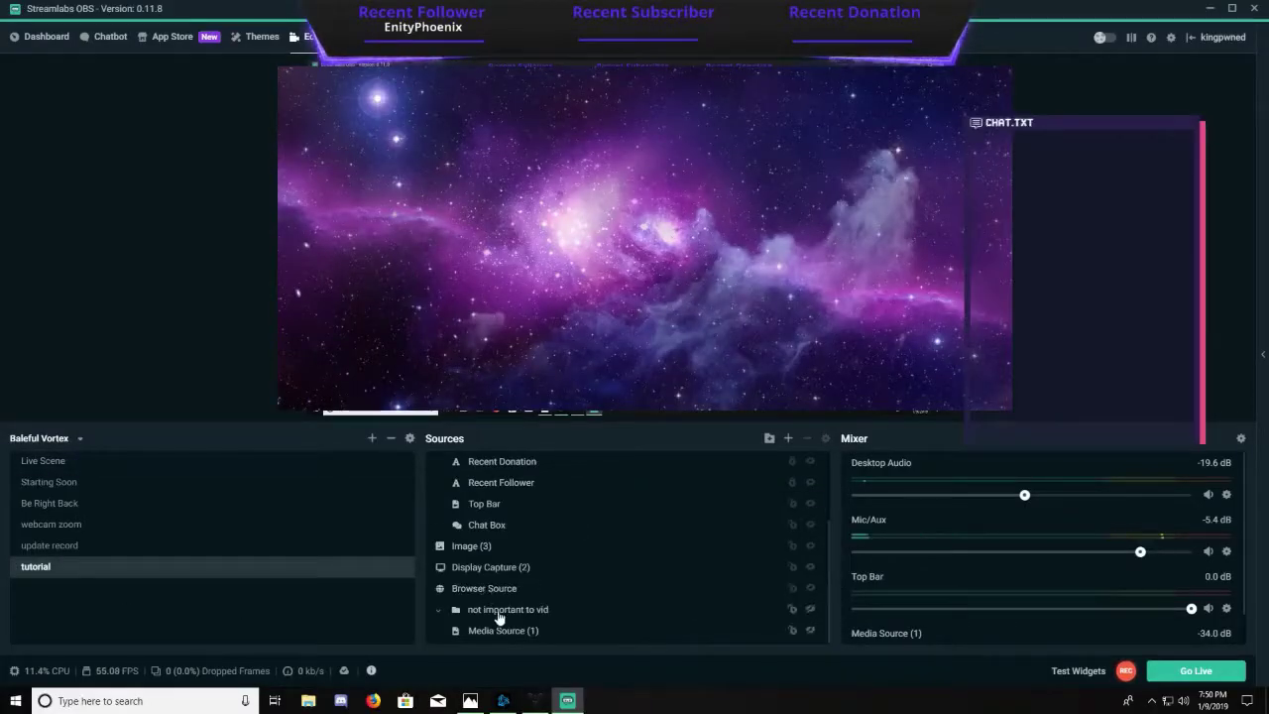
right_click(495, 522)
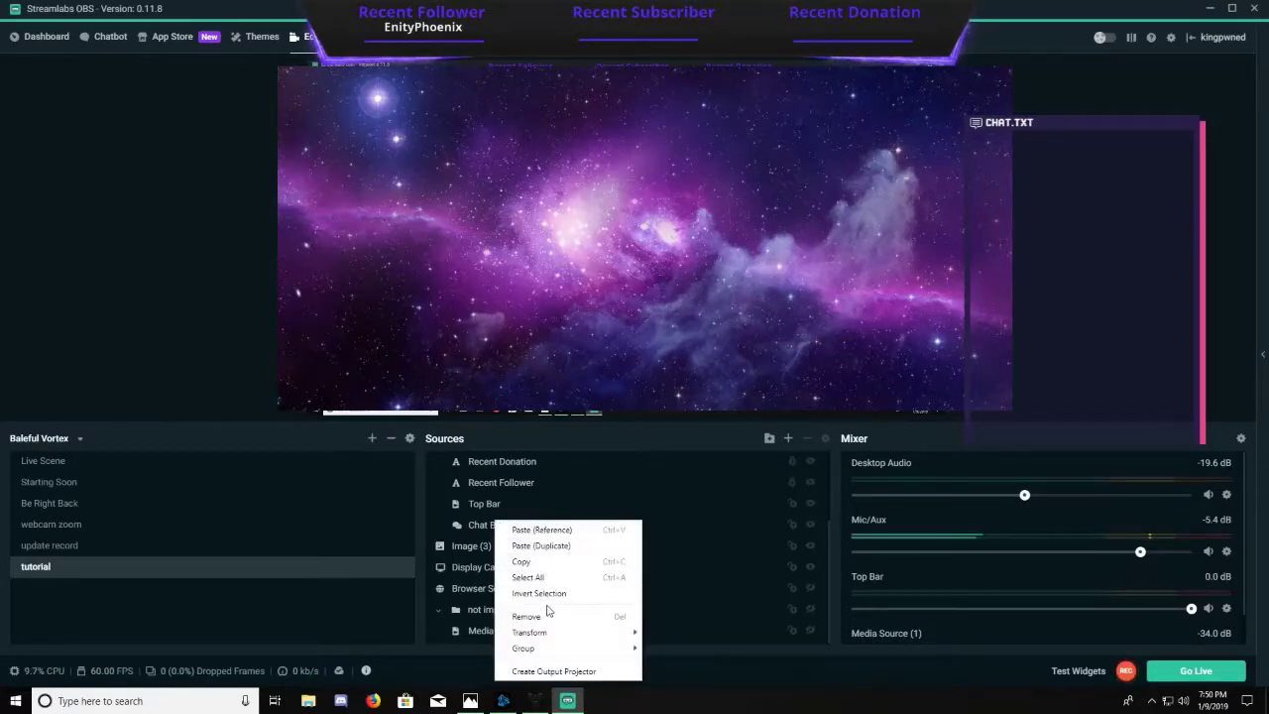
left_click(544, 546)
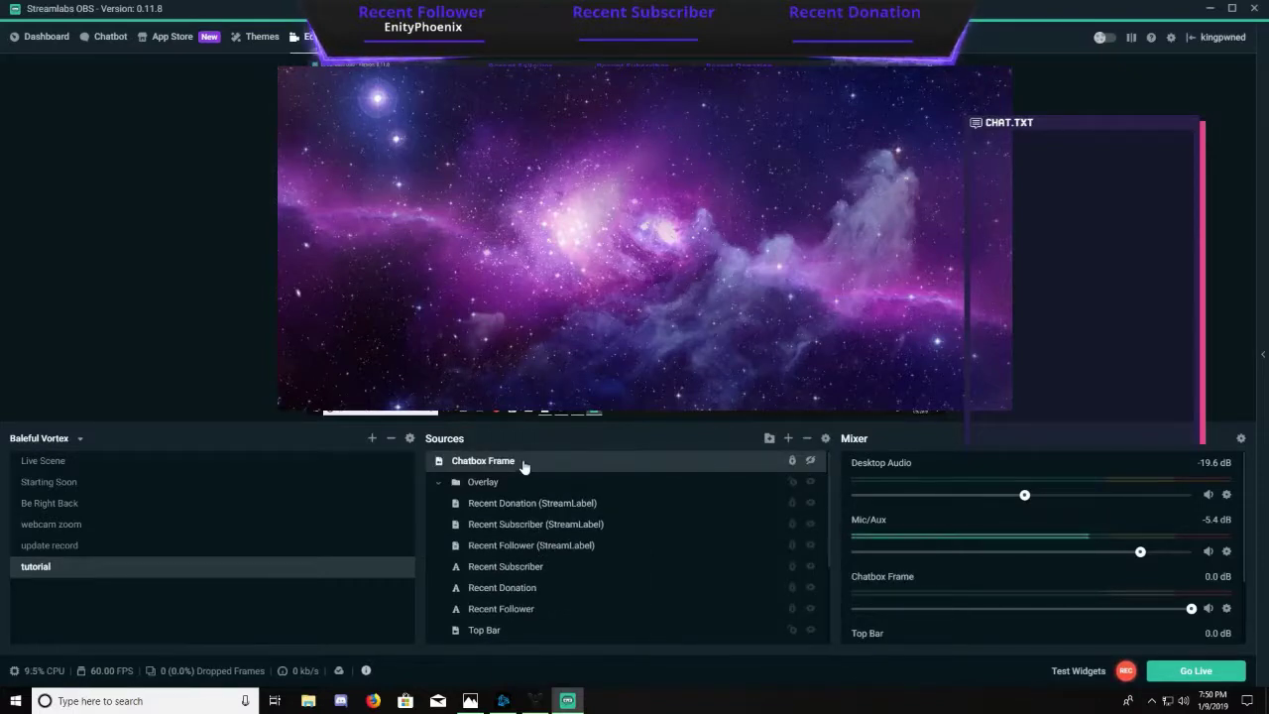
left_click(811, 460)
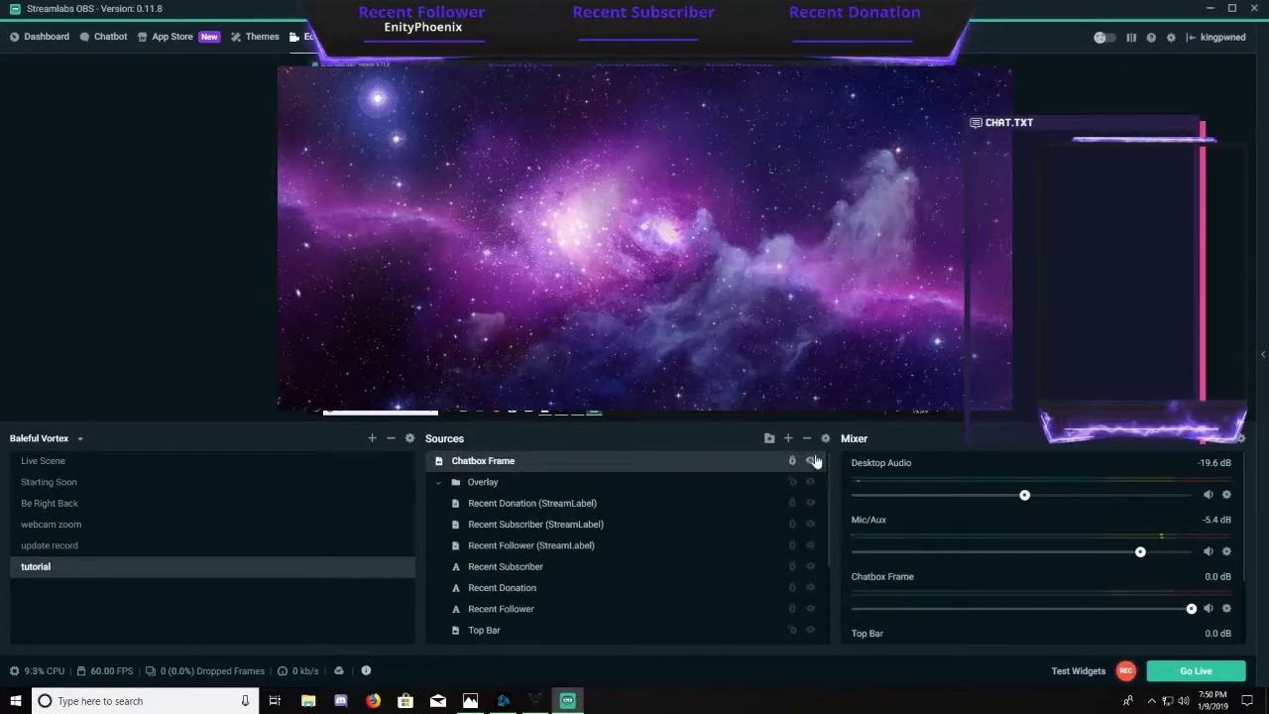
Try to move the Chatbox Frame so that it lines up with the chat box on the canvas
mouse_move(868, 214)
left_mouse_down()
mouse_move(846, 213)
mouse_move(917, 213)
mouse_move(891, 212)
left_mouse_up()
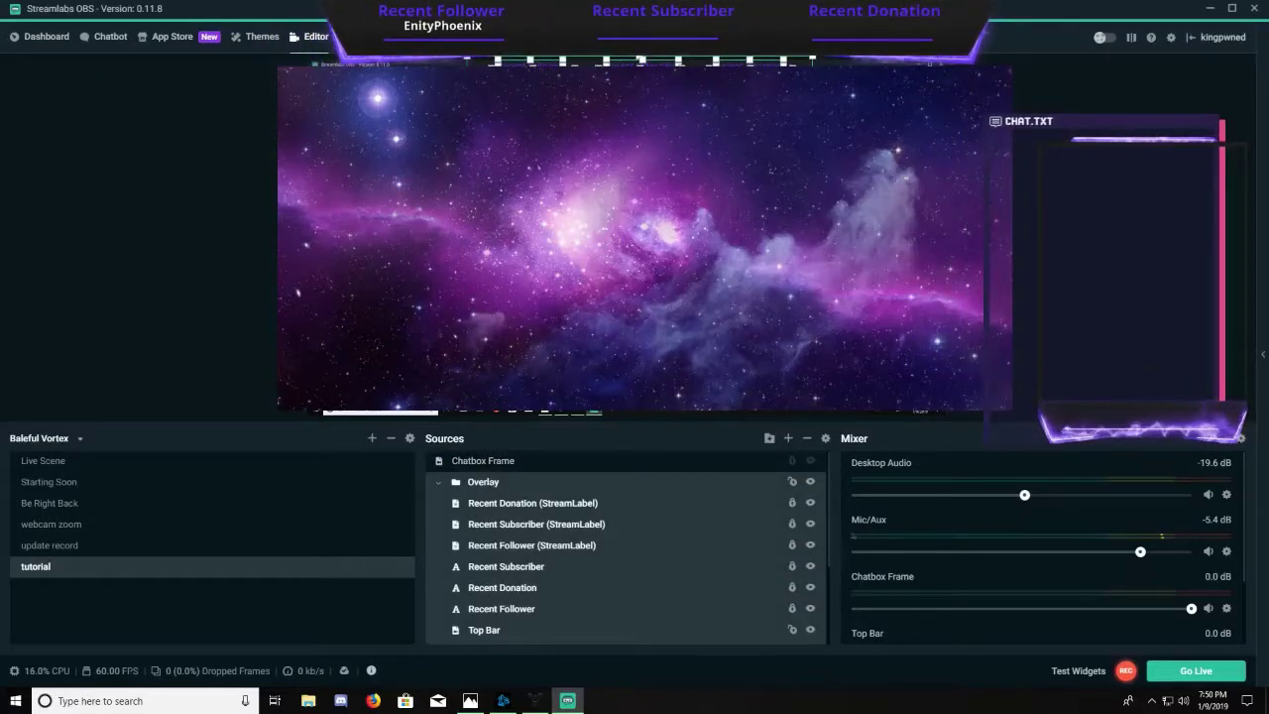
left_click(892, 211)
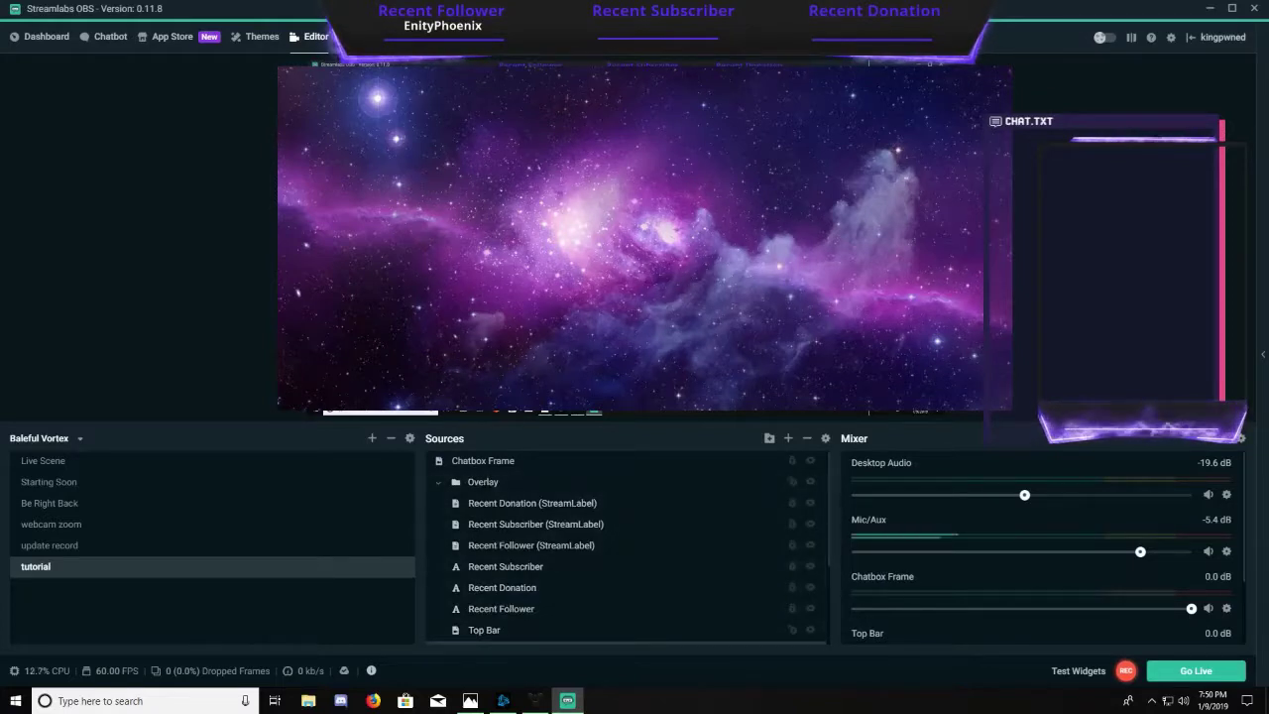
left_click(634, 237)
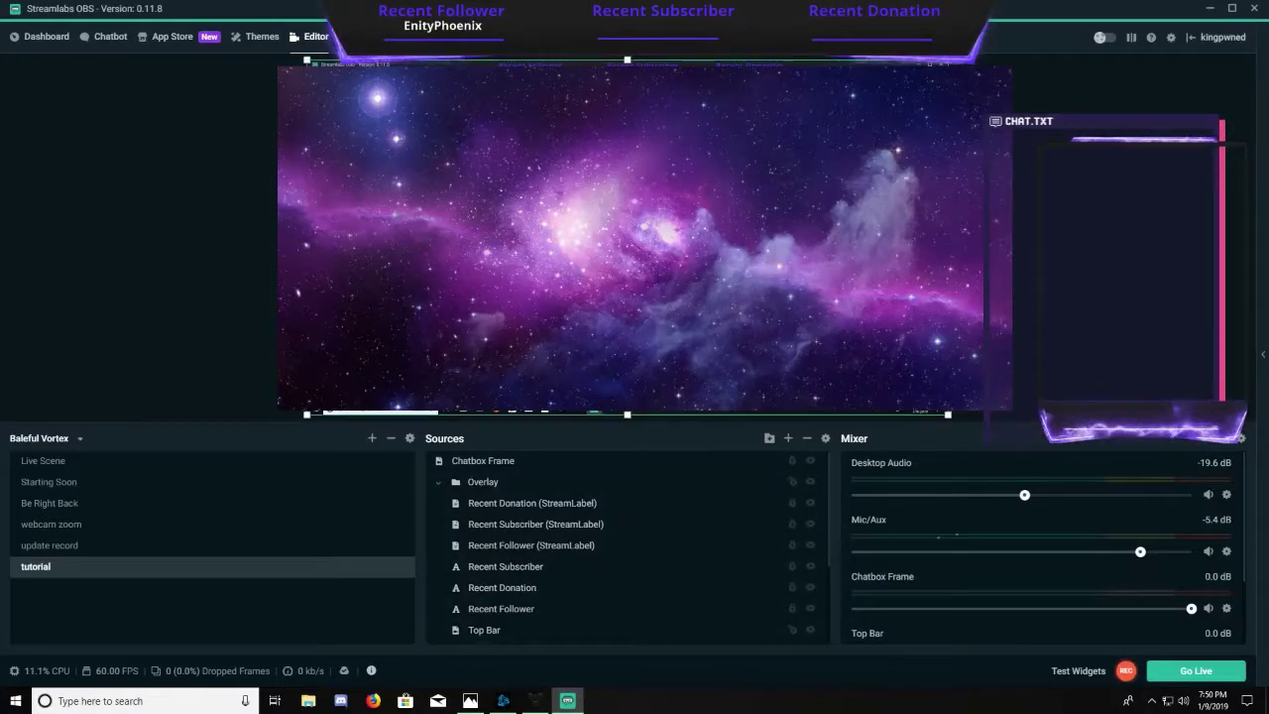
left_click(895, 233)
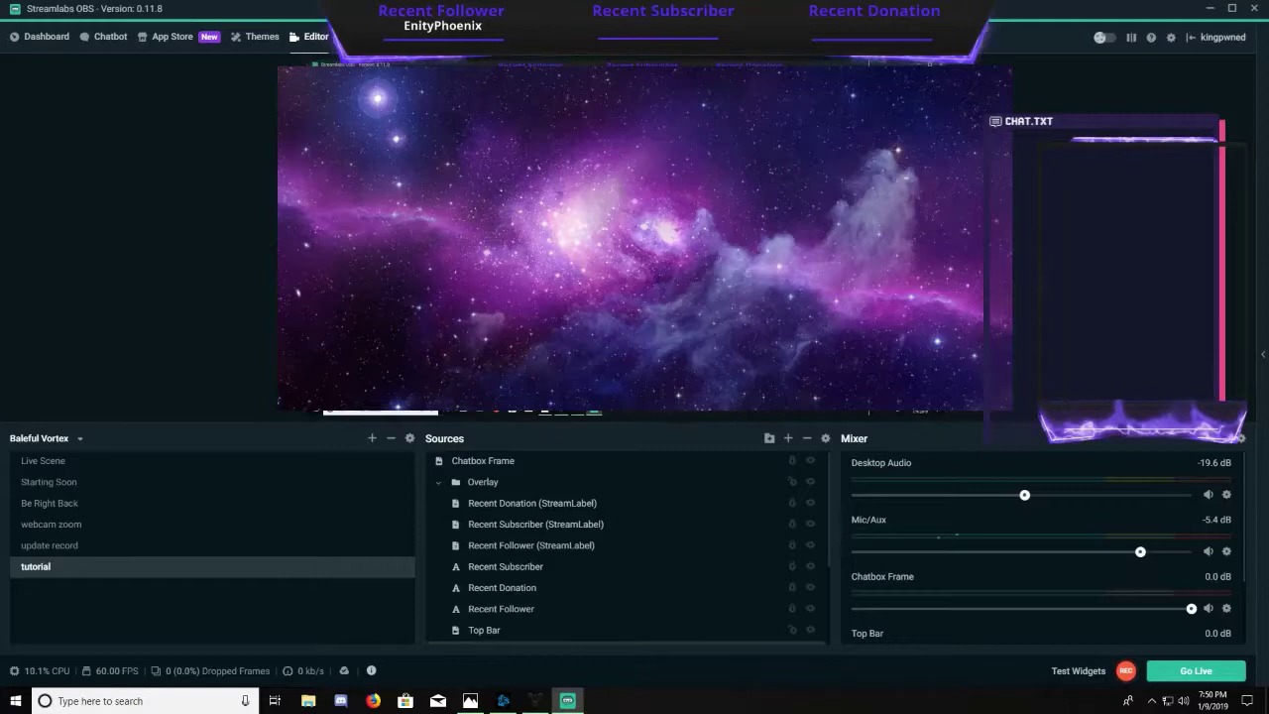
left_click(535, 461)
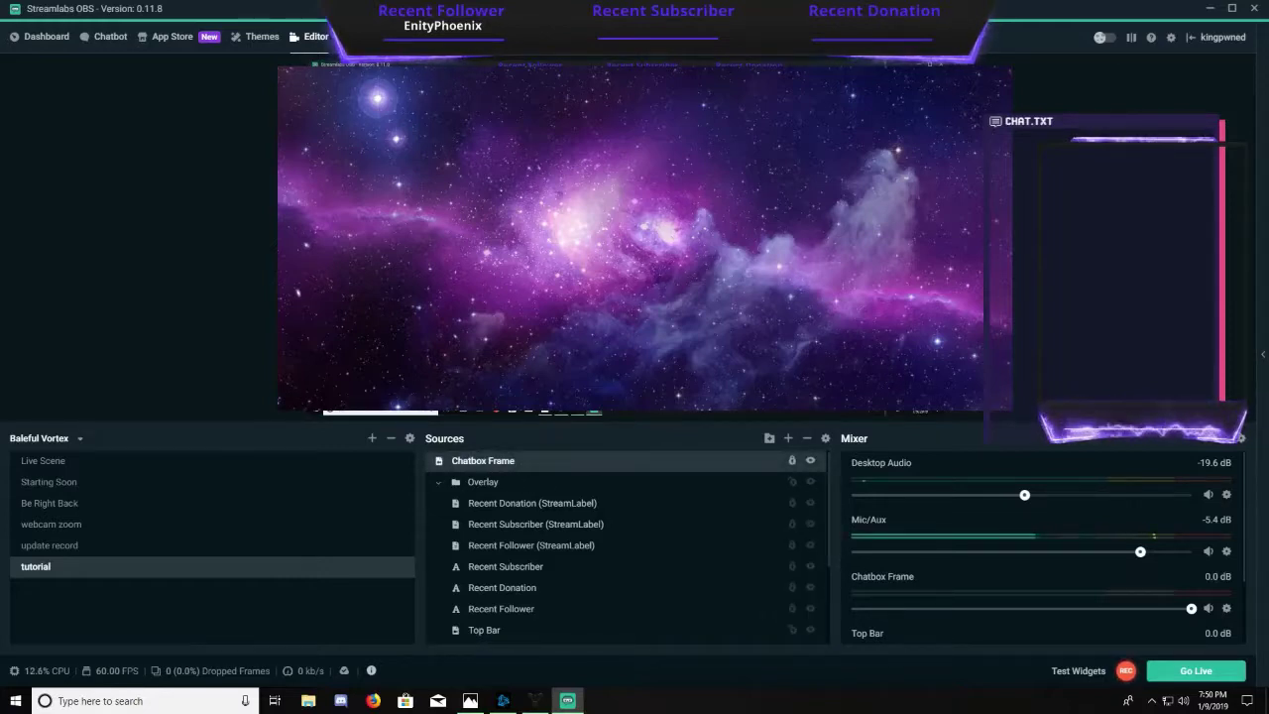
left_click_drag(814, 188, 894, 131)
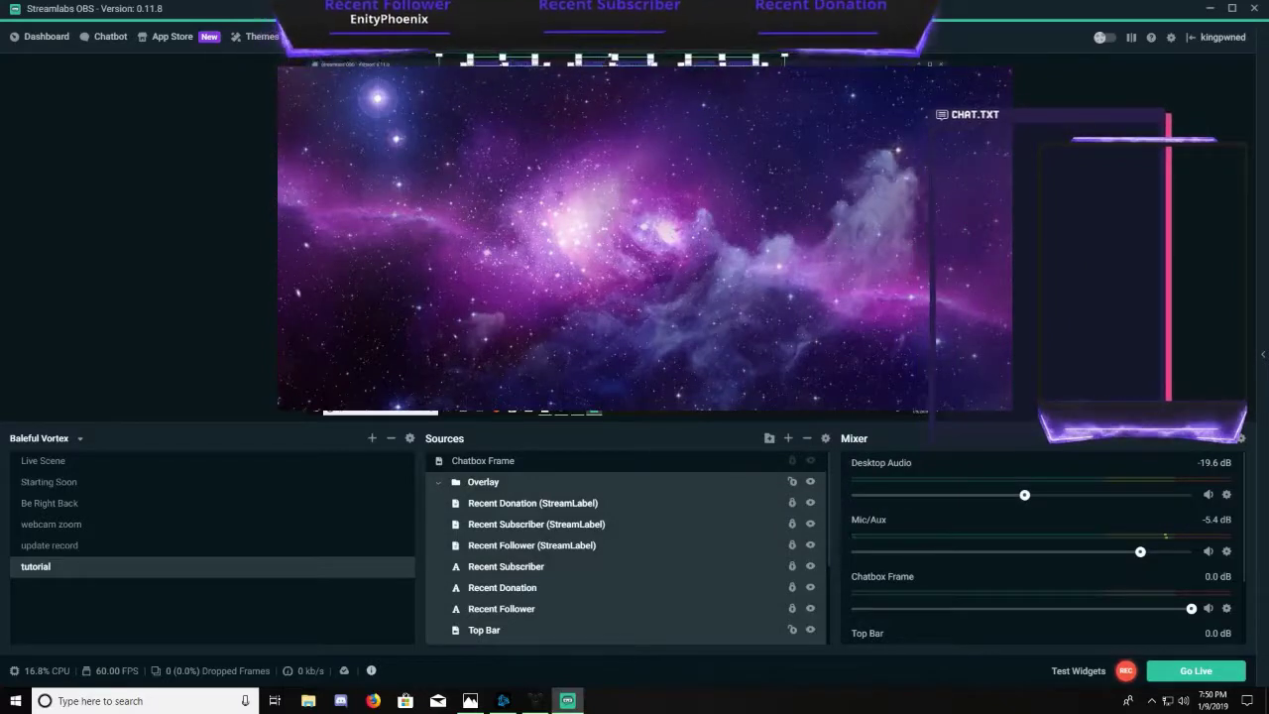
Hide the Overlay folder and select the Chatbox Frame source
left_click(811, 481)
left_click(825, 462)
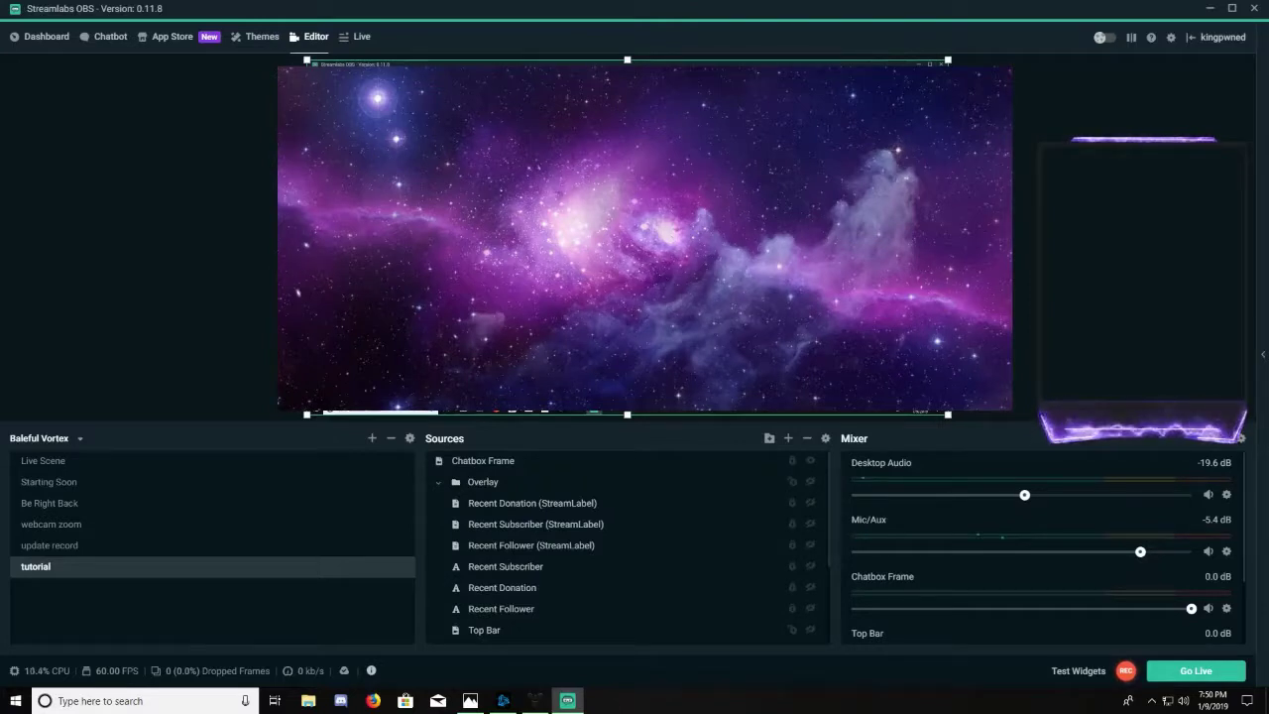
left_click(873, 238)
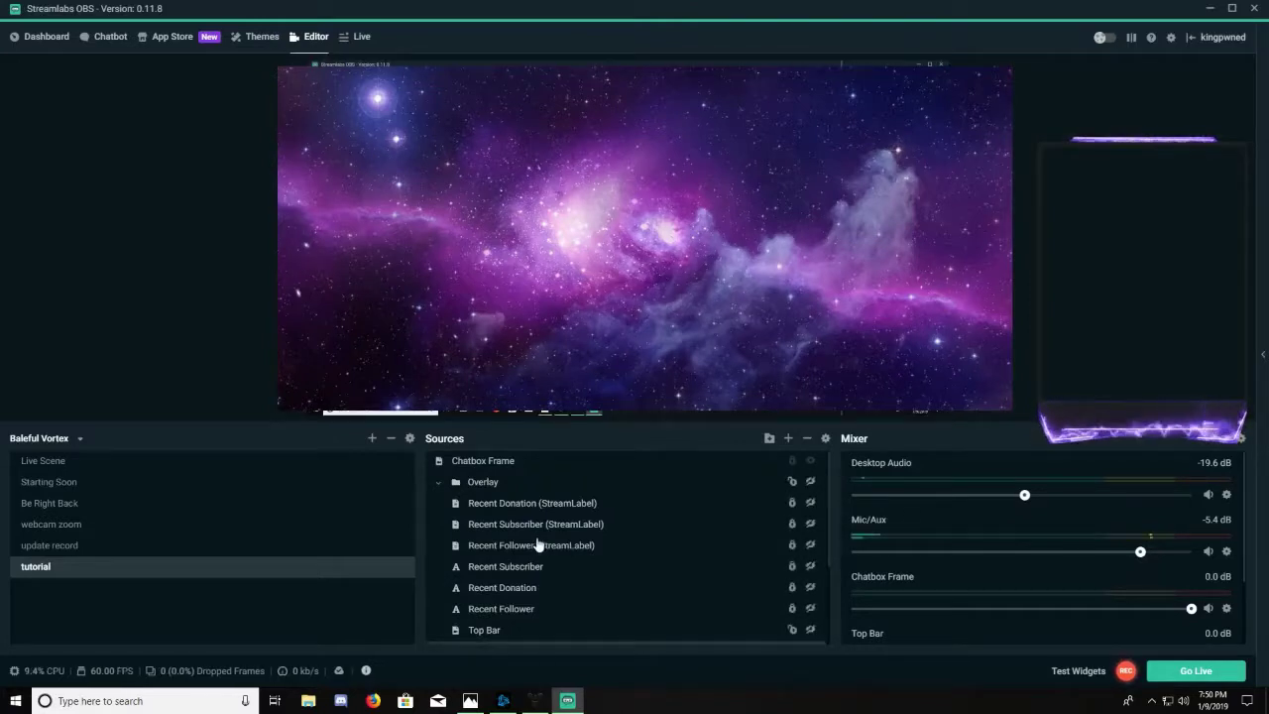
left_click(497, 464)
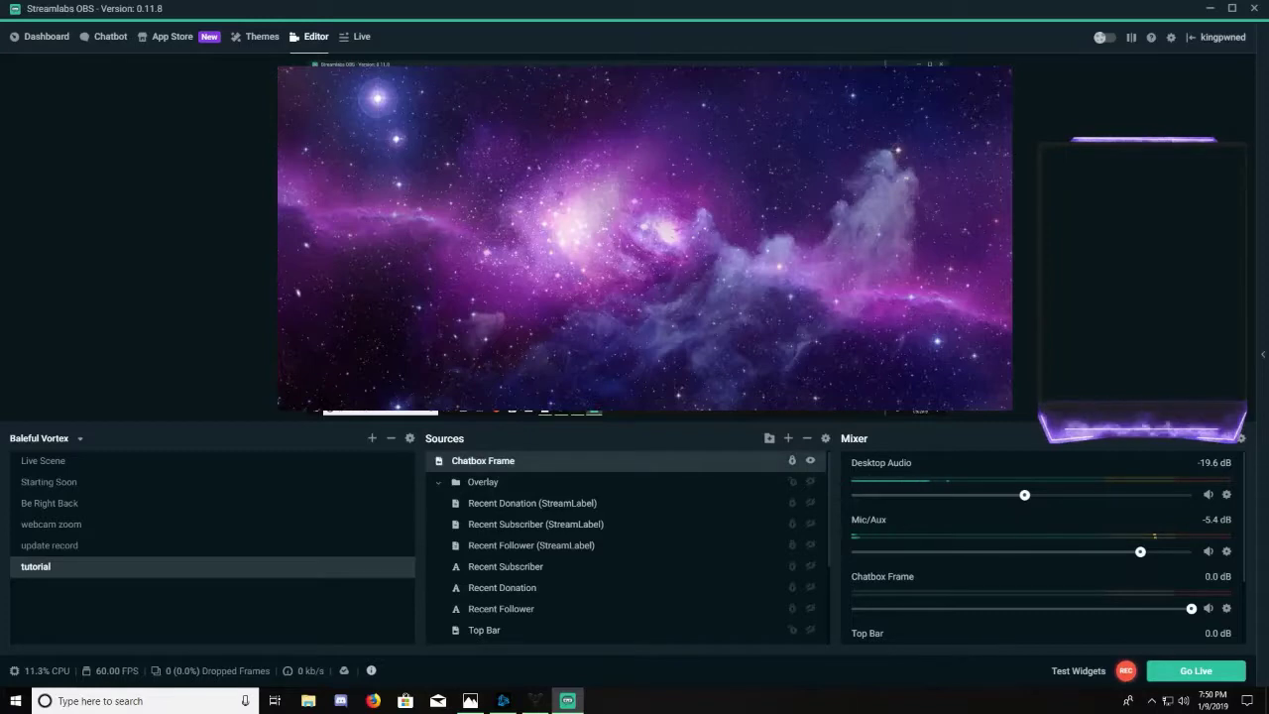
Move the display capture down and to the left on the canvas, and open the Chatbox Frame's options
left_click(484, 483)
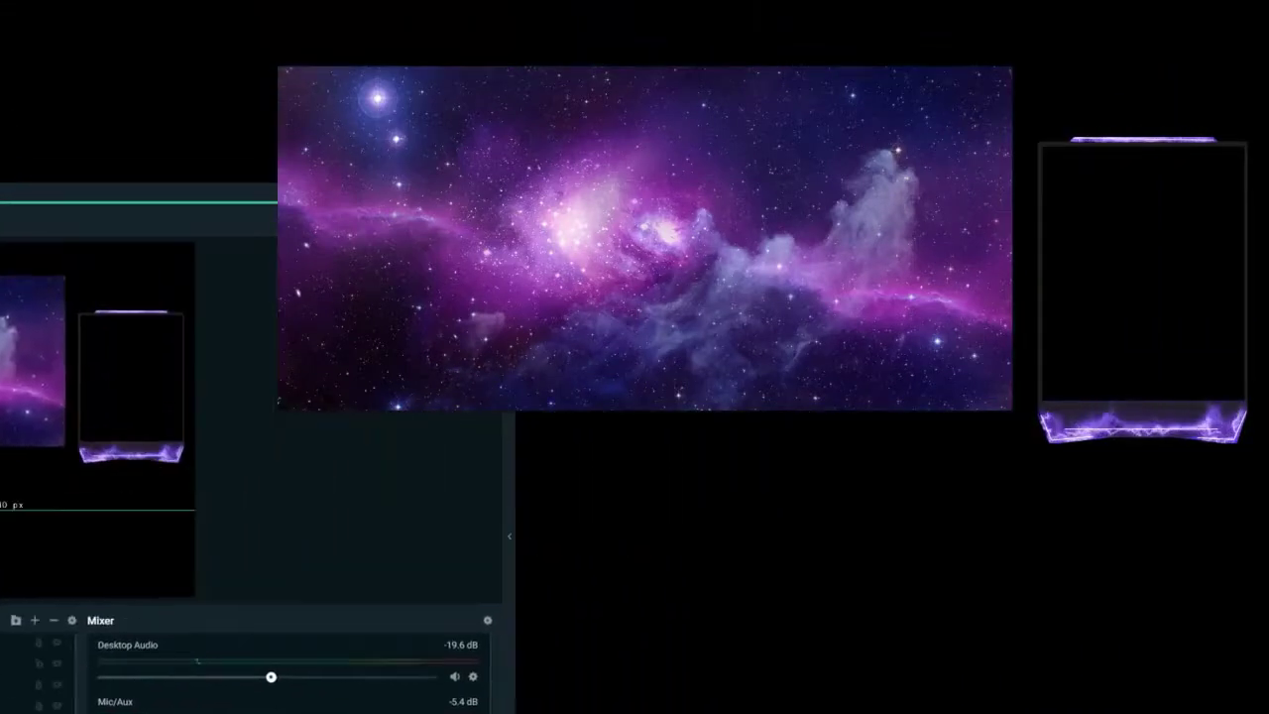
left_click(95, 471)
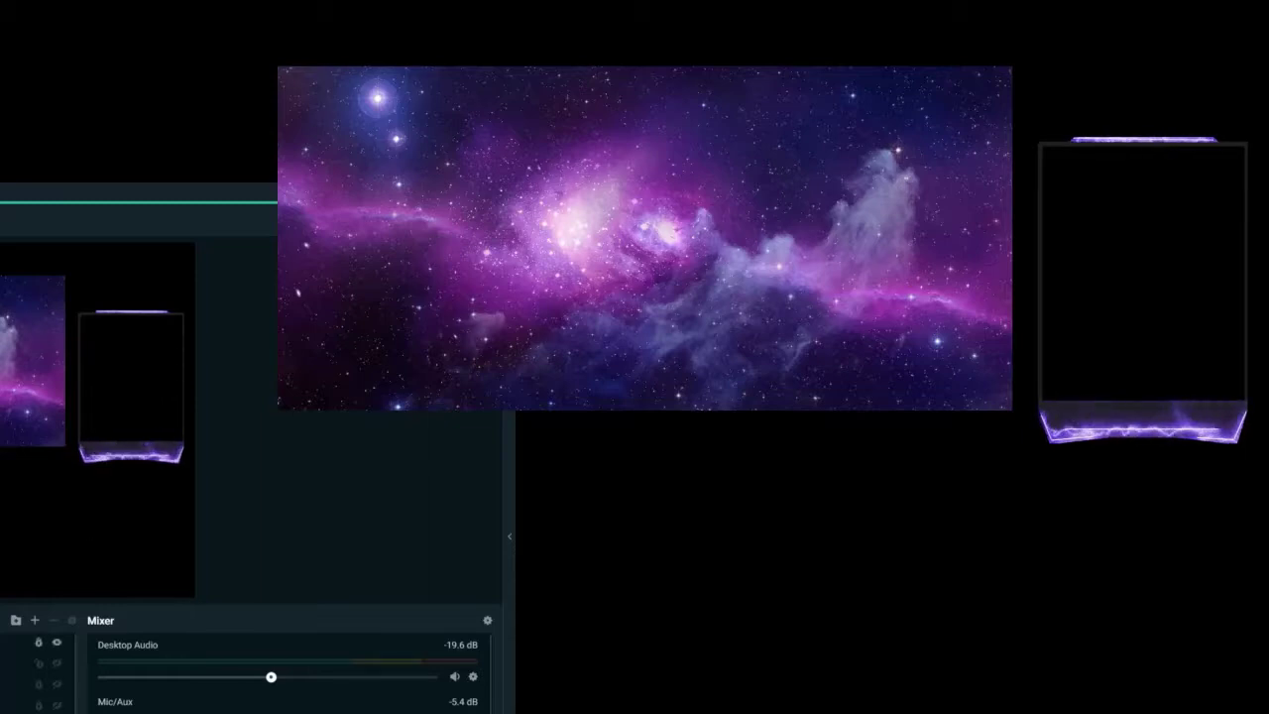
right_click(2, 643)
left_click(2, 685)
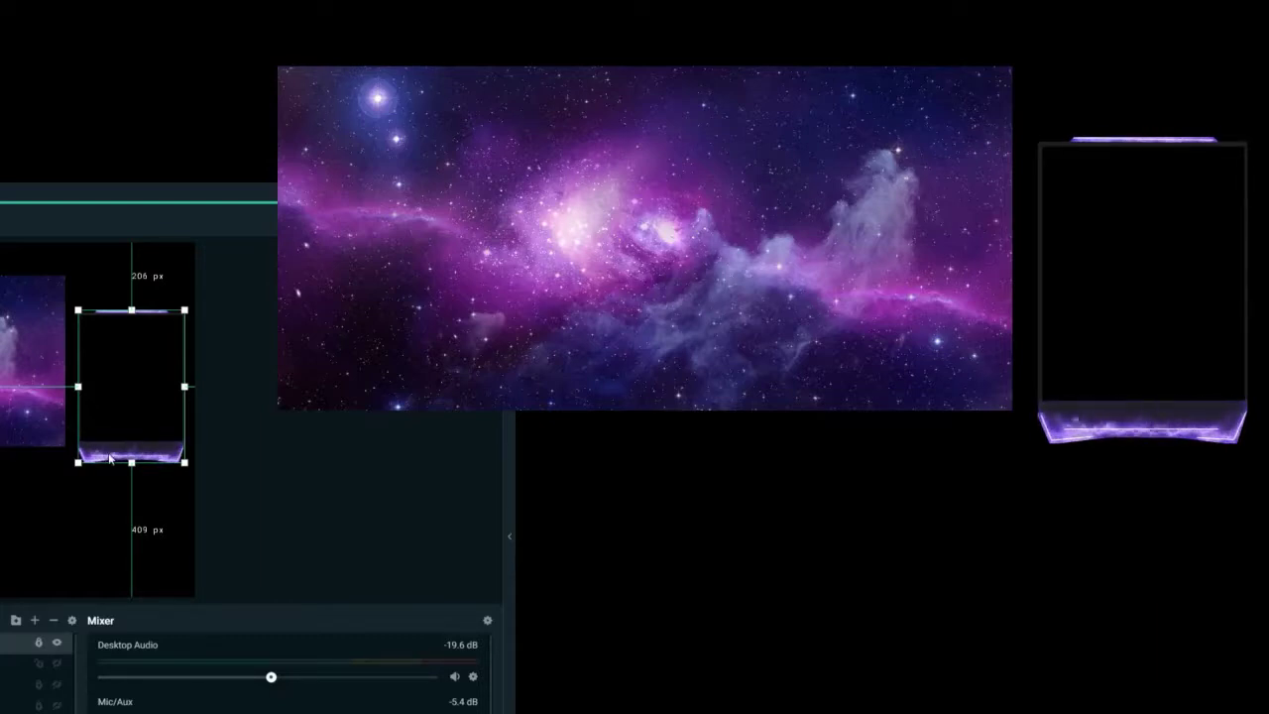
left_click(81, 474)
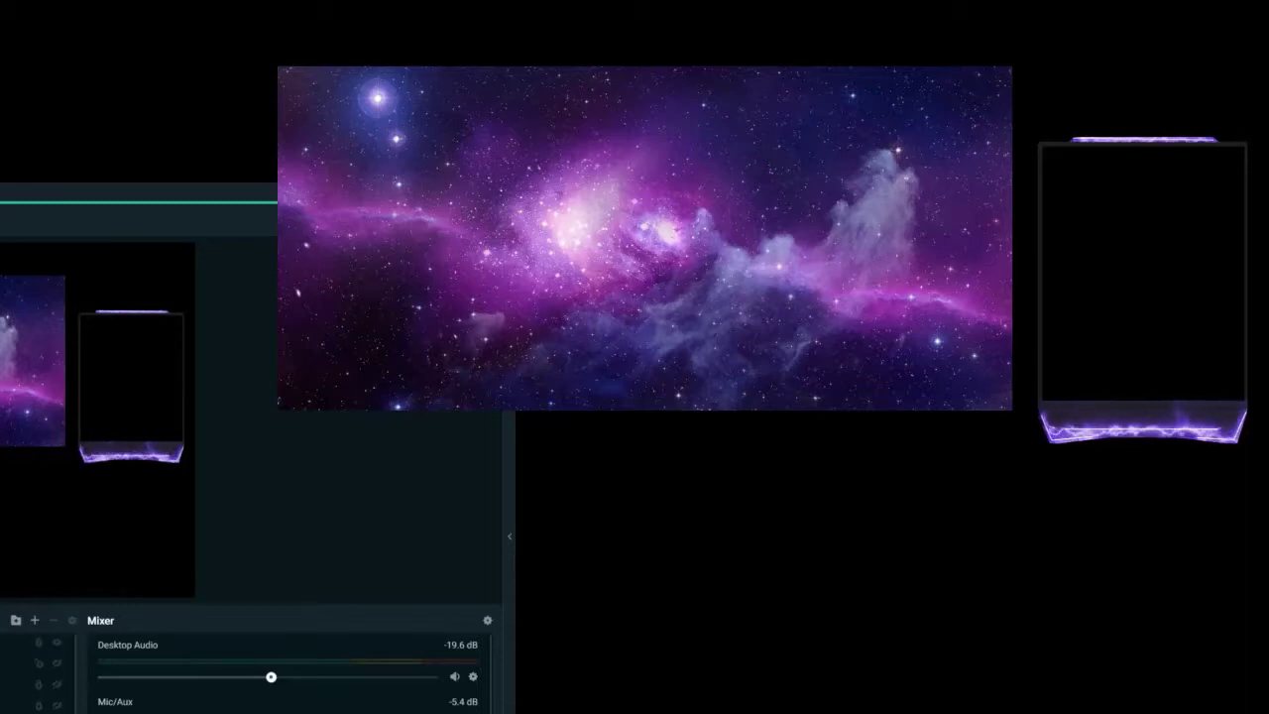
Hide the Chatbox Frame and show the Overlay folder with its labels, top bar and chat box
left_click(56, 643)
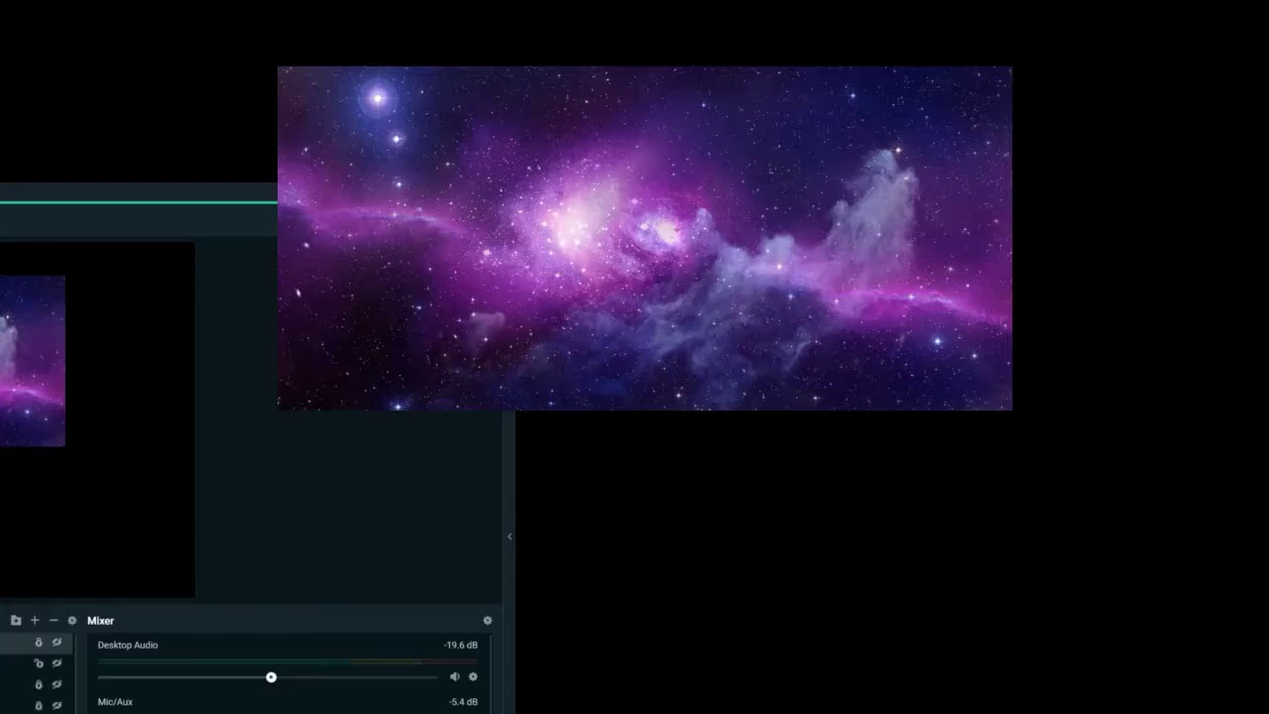
left_click(58, 665)
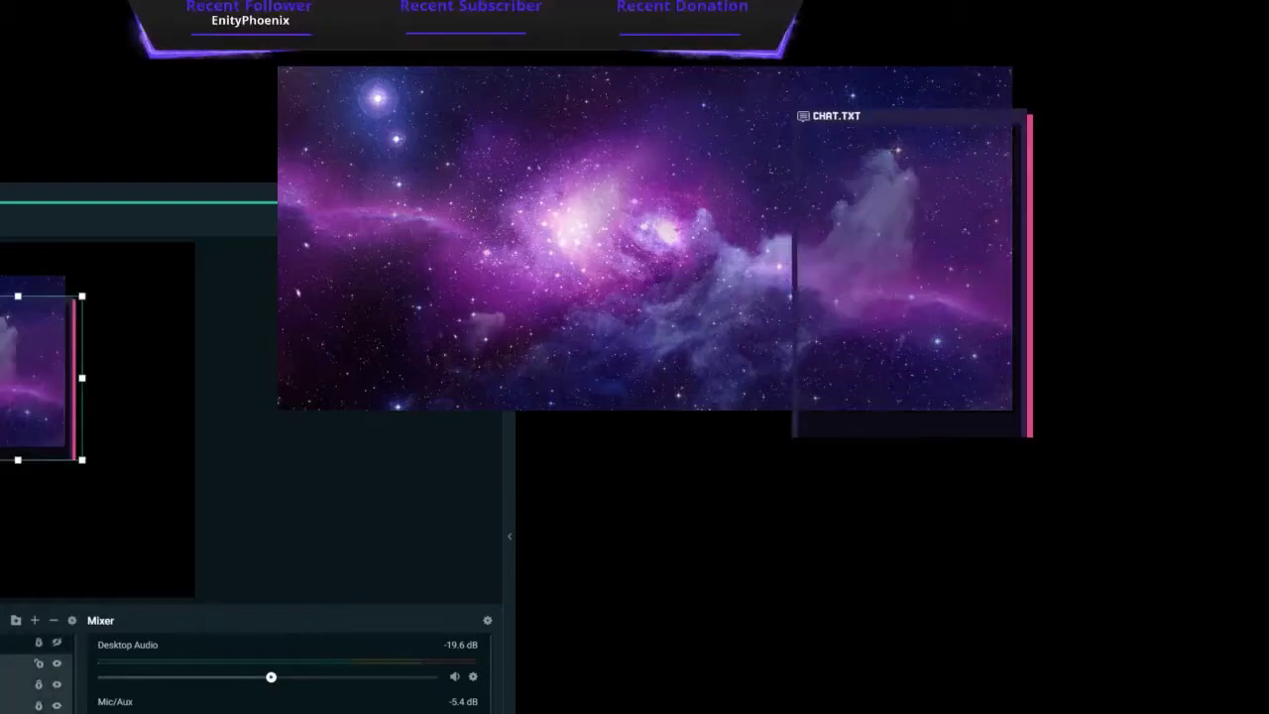
scroll(40, 674, "down", 2)
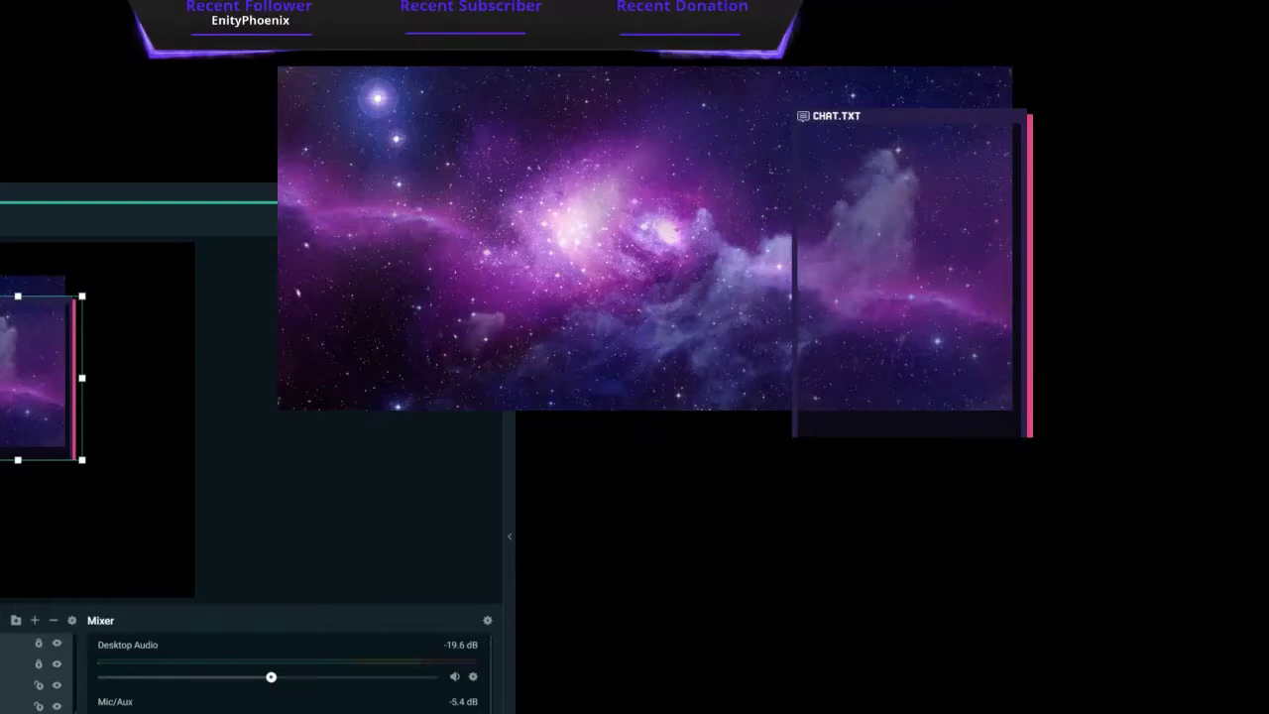
left_click(19, 709)
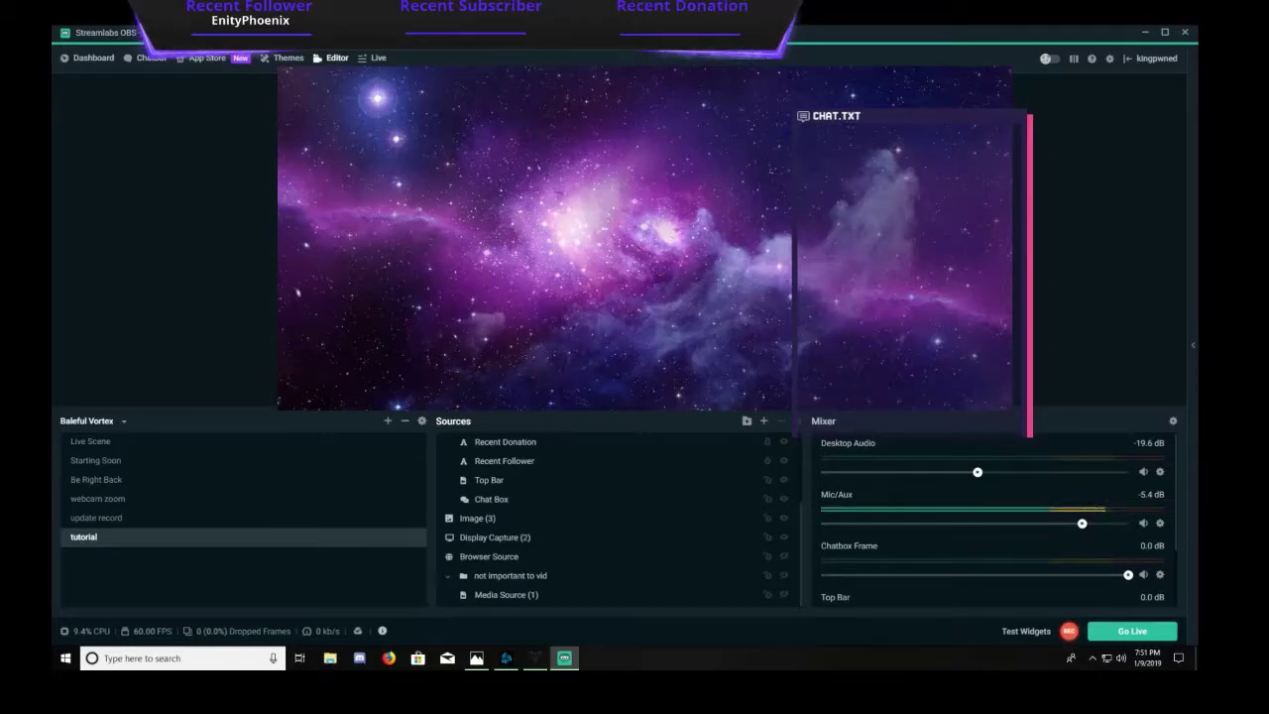
Stretch the Display Capture (2) source to the screen and deselect it
right_click(852, 188)
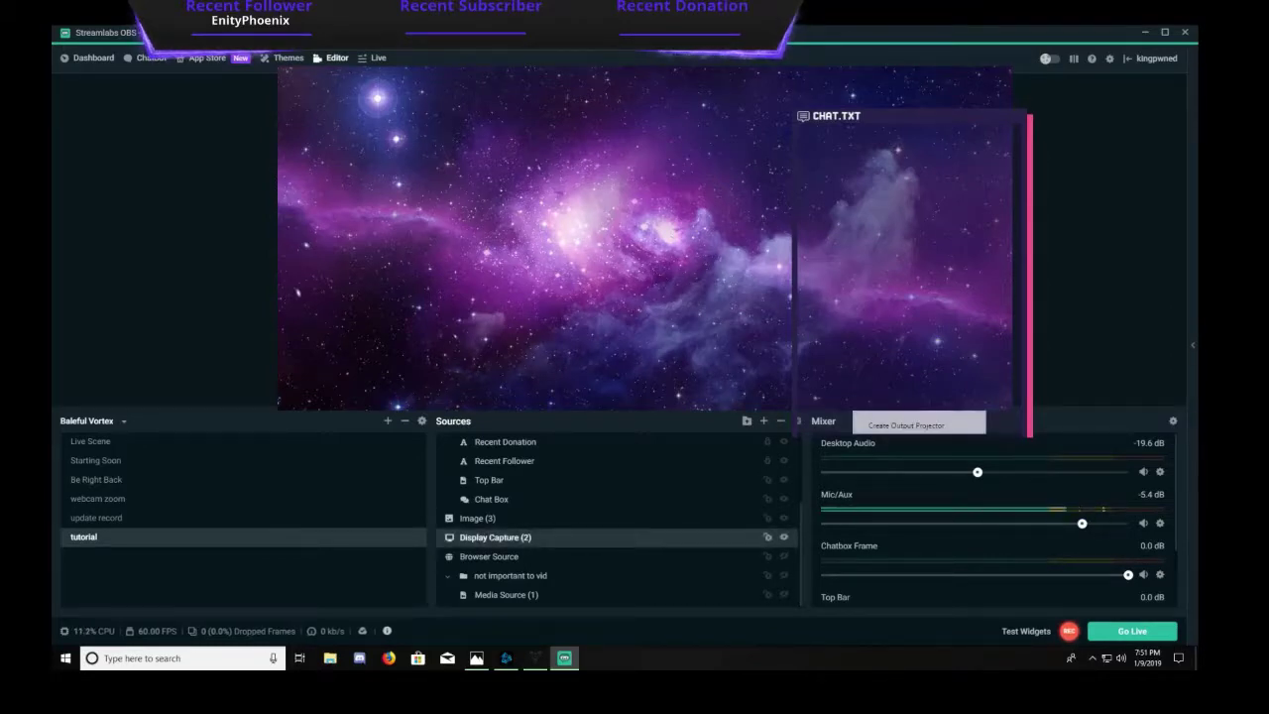
mouse_move(932, 277)
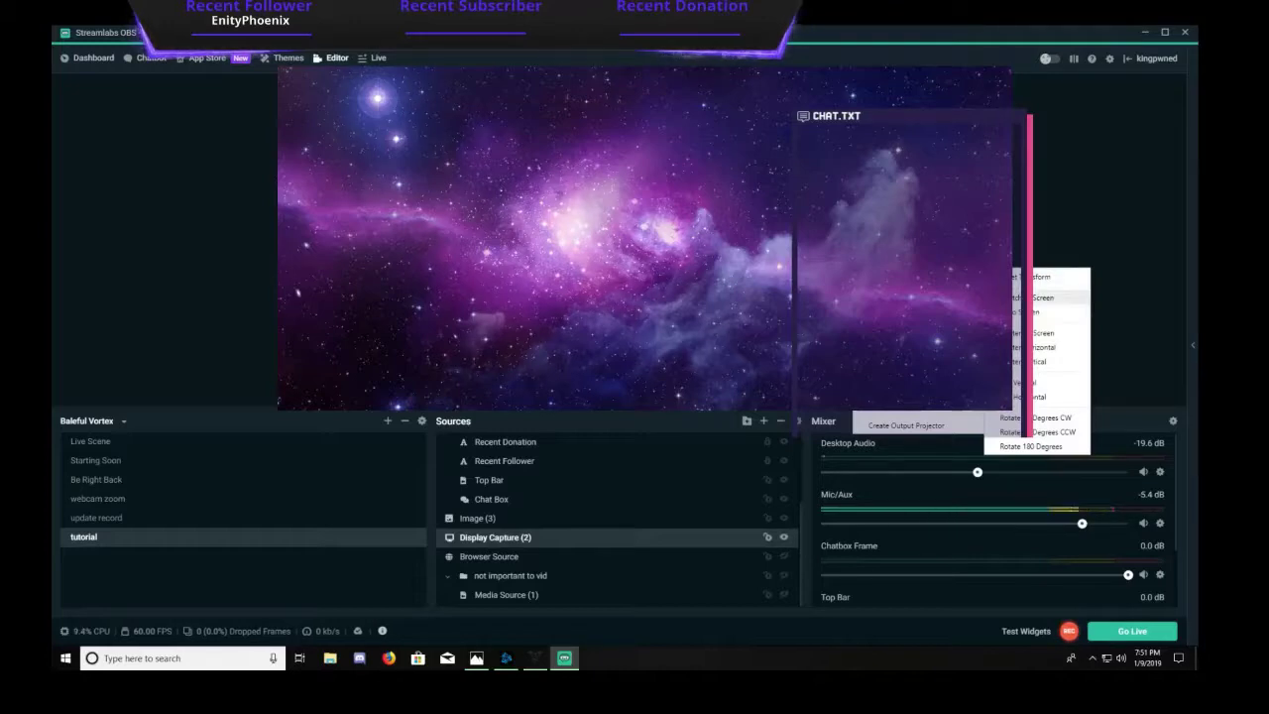
left_click(1049, 297)
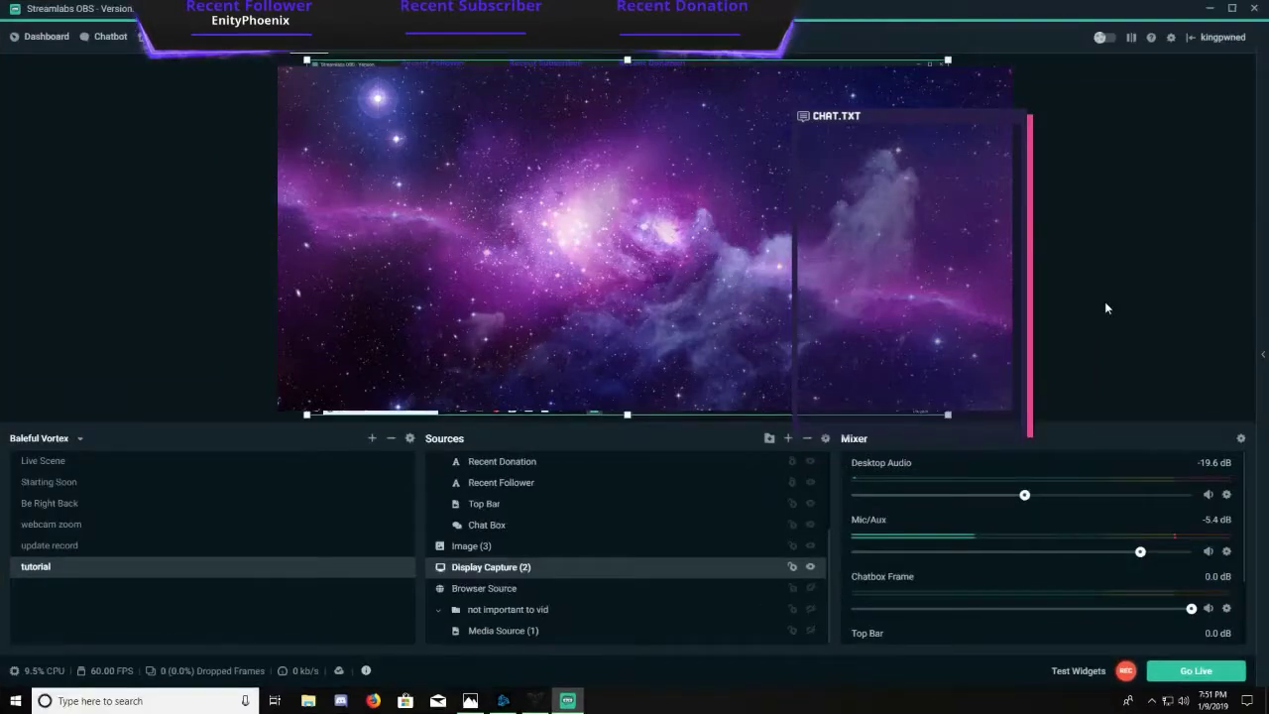
left_click(1210, 224)
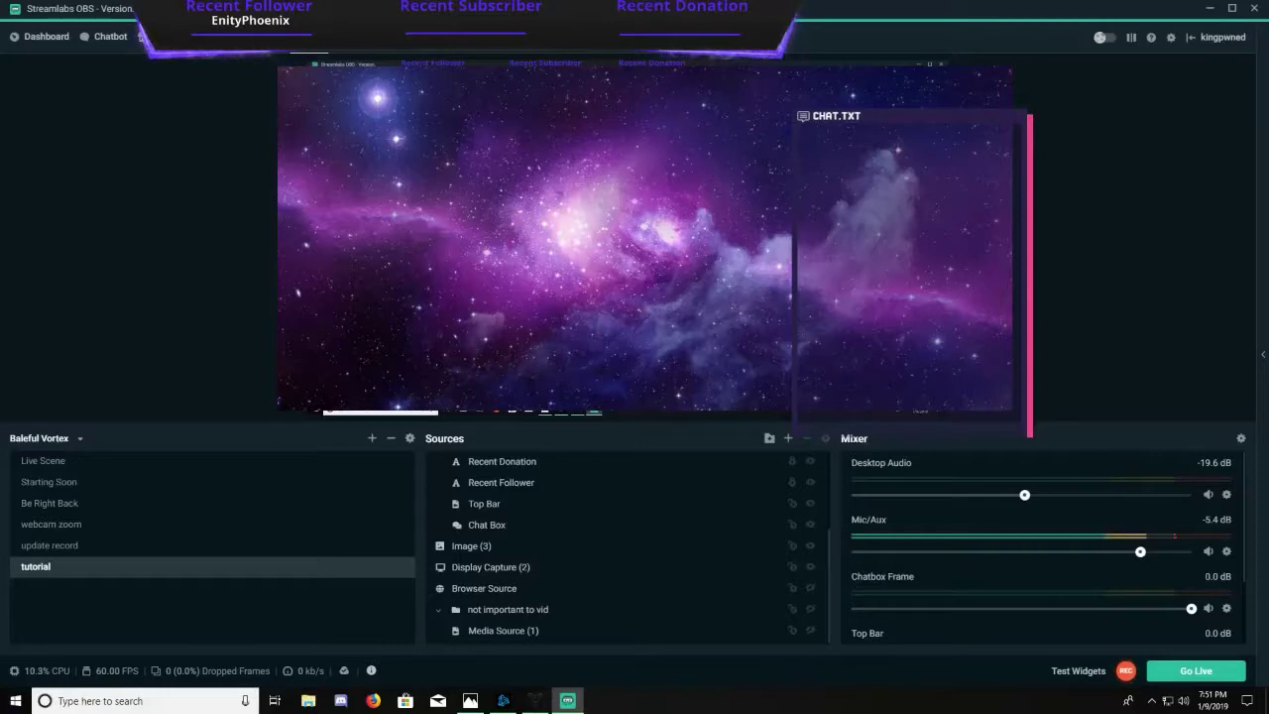
Turn on Studio Mode and toggle the visibility of the Overlay folder to compare the preview with the live output
left_click(1130, 36)
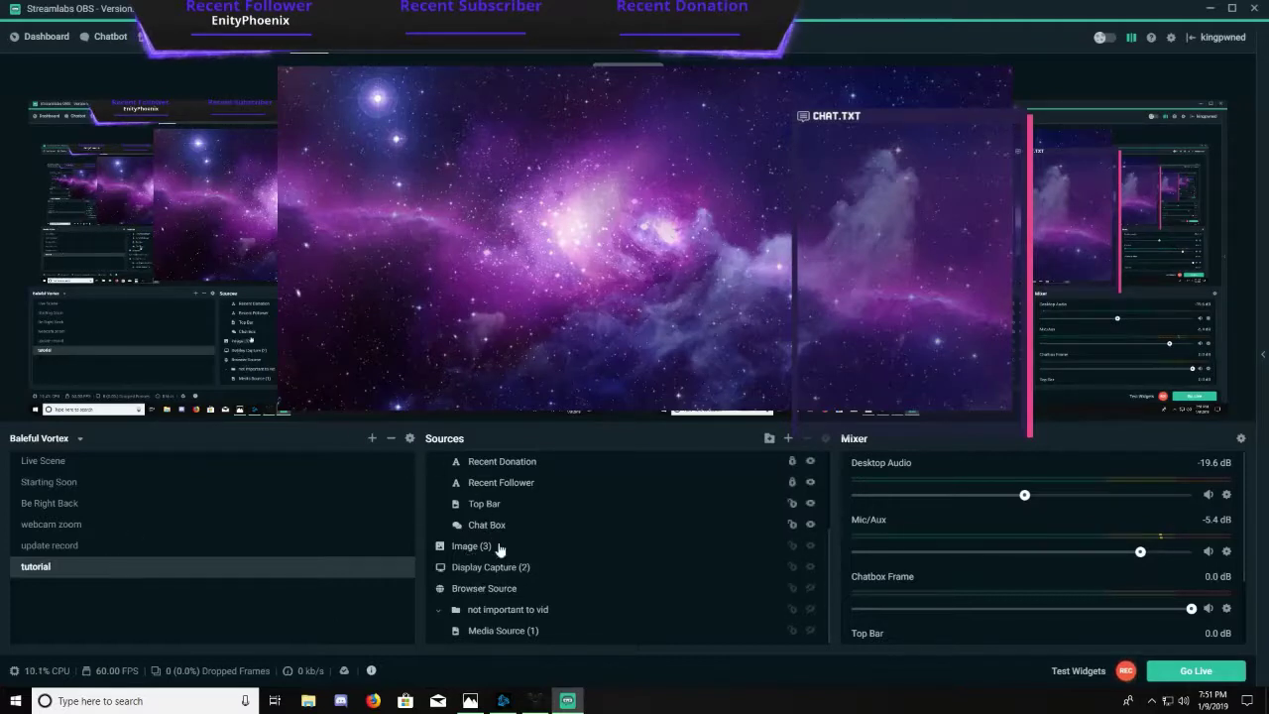
scroll(515, 570, "up", 5)
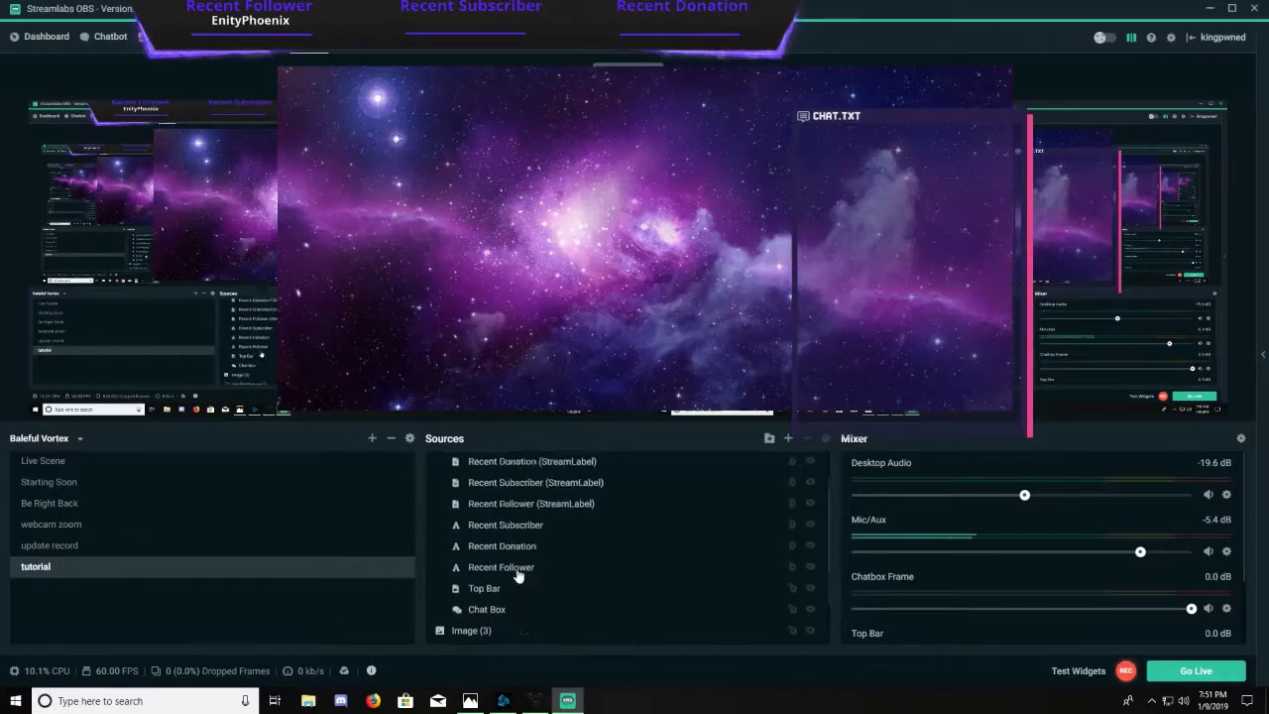
left_click(813, 490)
left_click(811, 484)
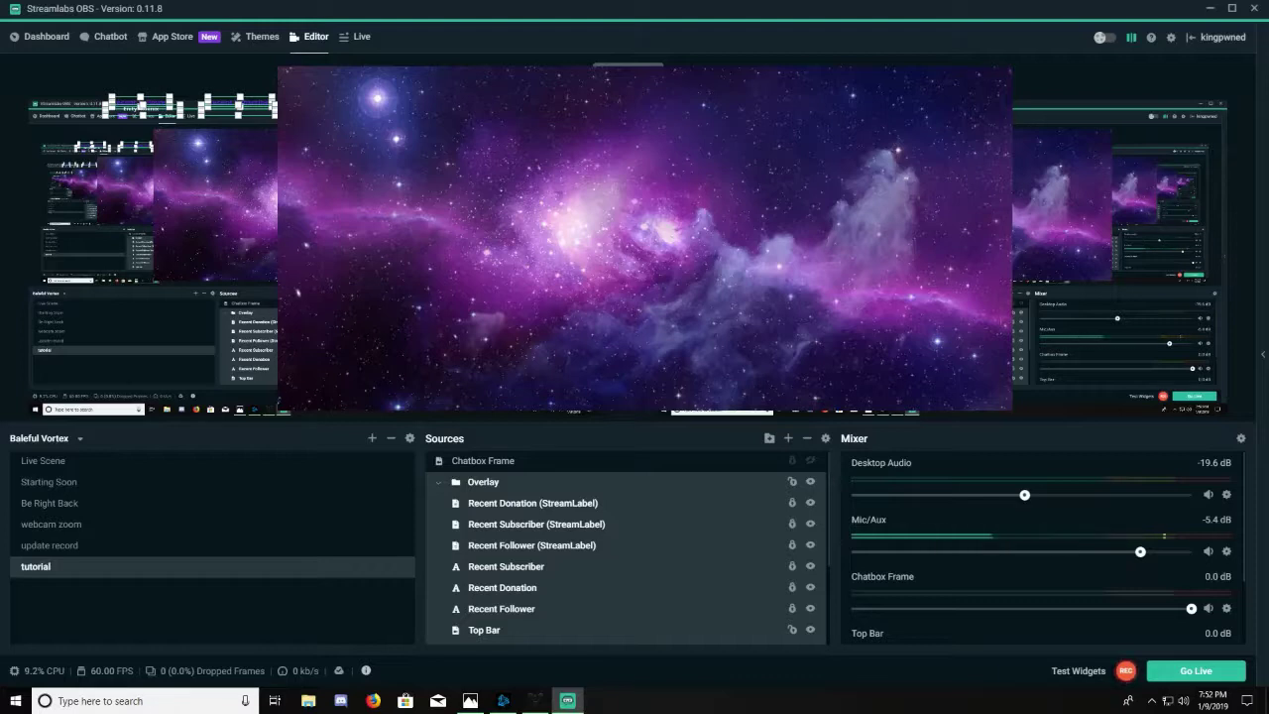
left_click(698, 75)
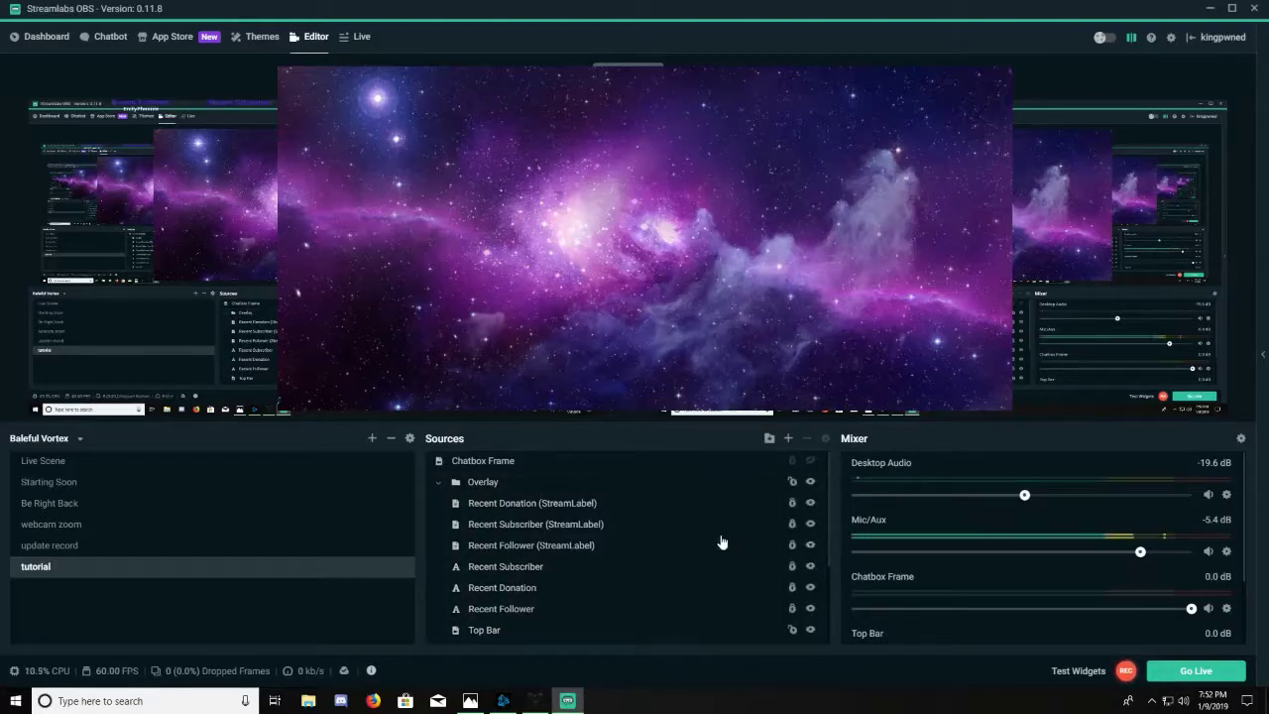
scroll(593, 603, "down", 3)
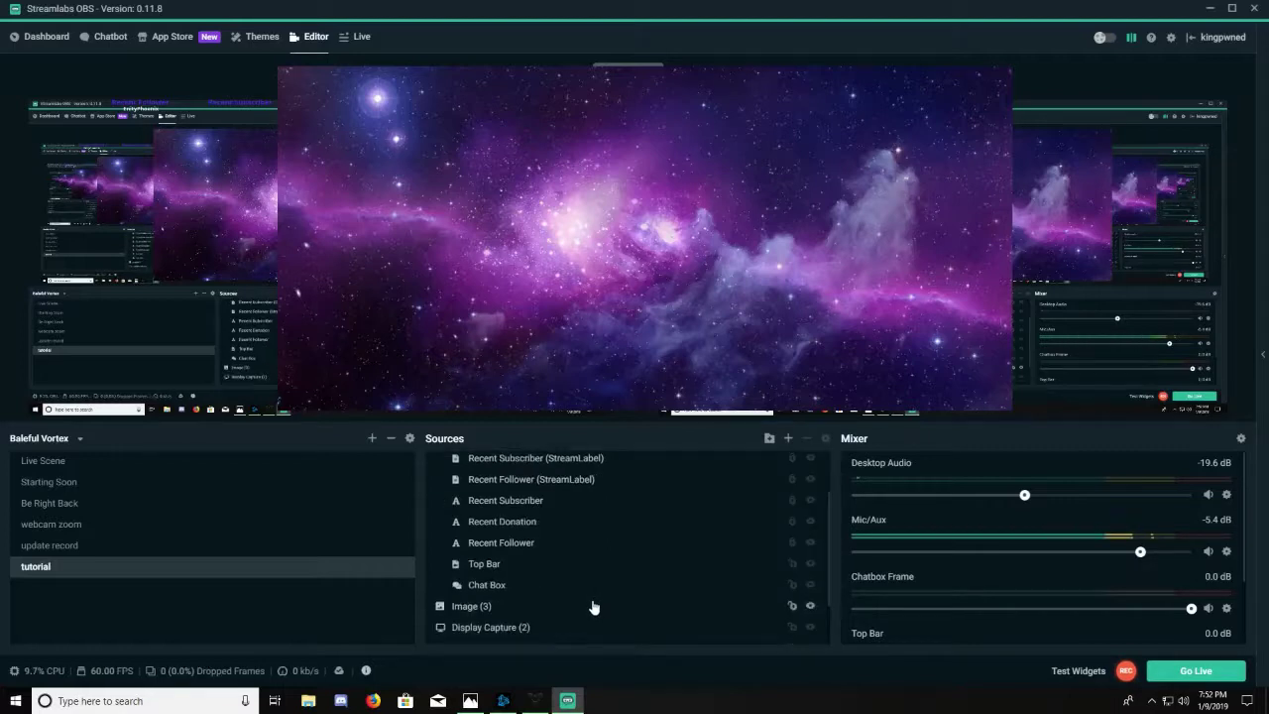
scroll(601, 592, "up", 3)
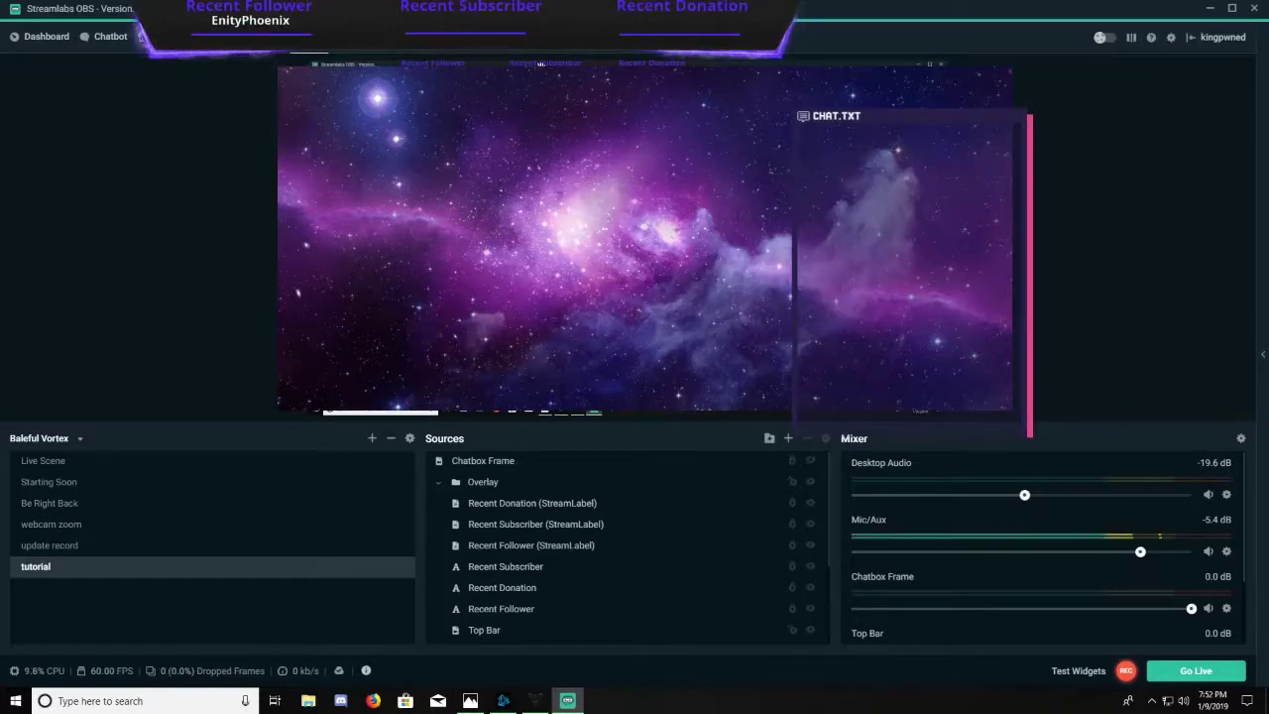
Move the overlay elements to the right on the canvas, and shrink the chat box into the canvas's upper-right corner
left_click(571, 63)
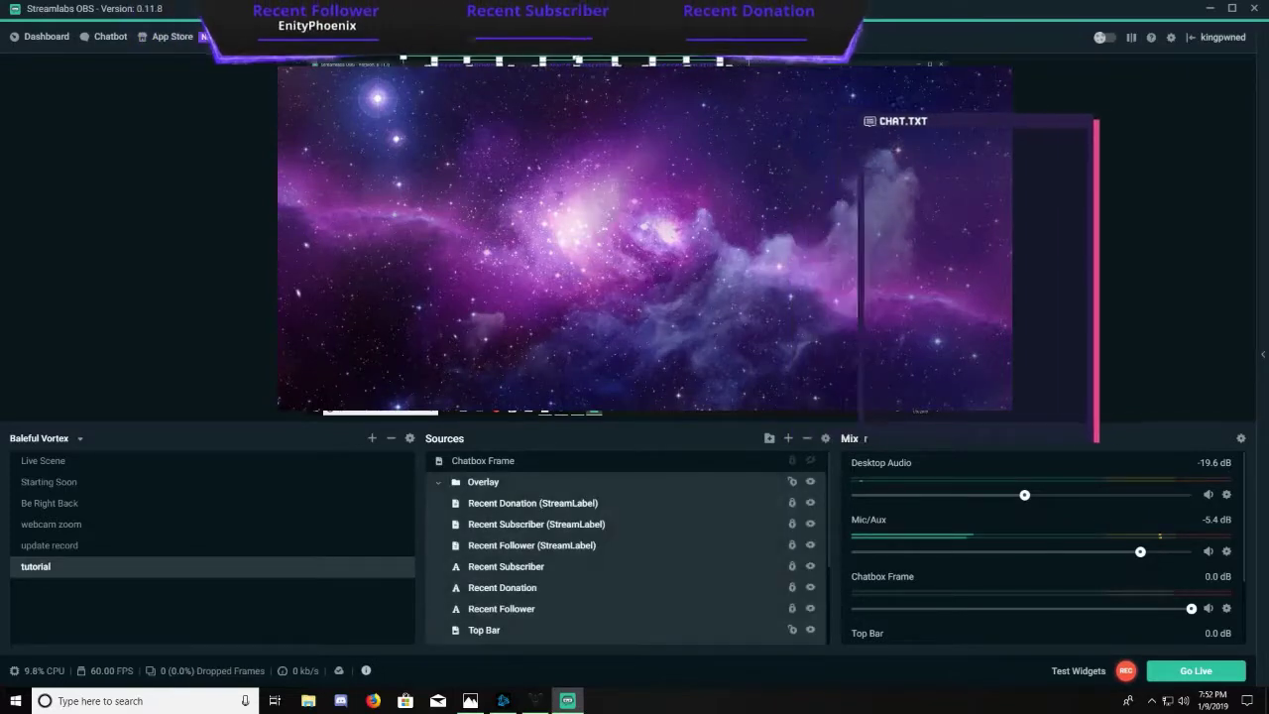
left_click_drag(571, 63, 575, 63)
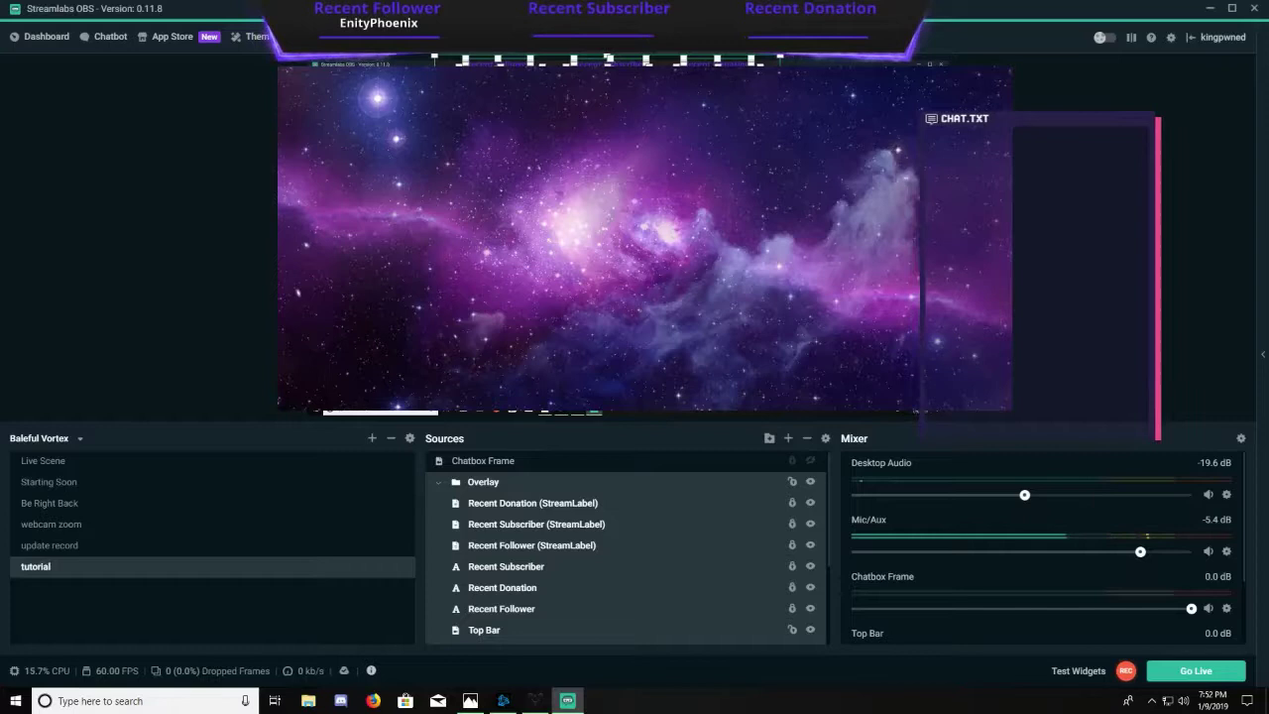
left_click(1147, 236)
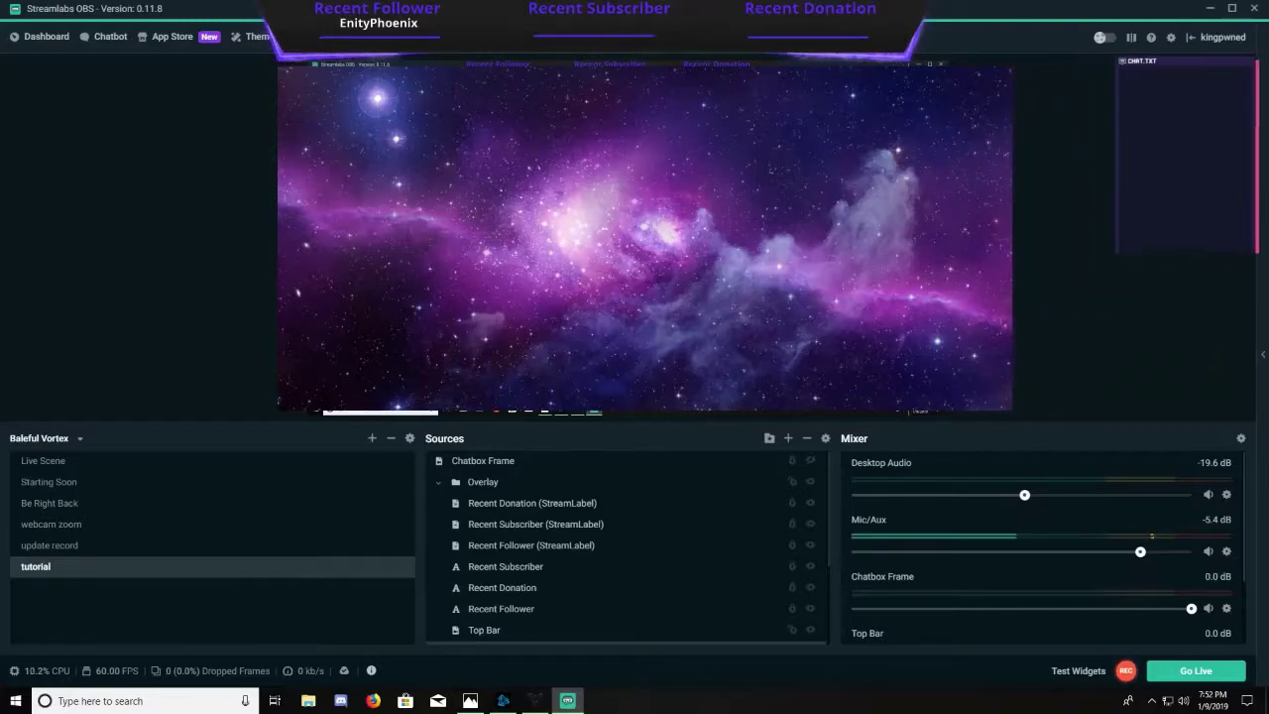
Open the Chat Box's properties, review its badge, emote, background and message options, and close them
right_click(930, 123)
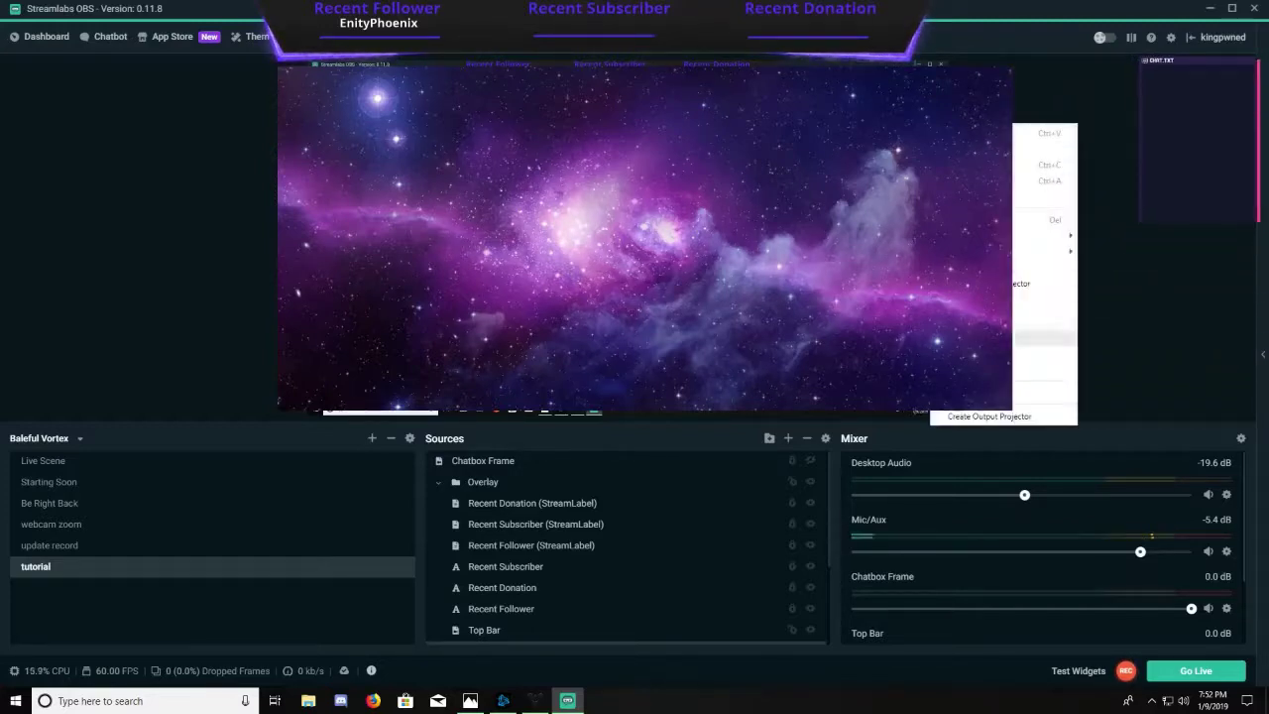
left_click(1041, 393)
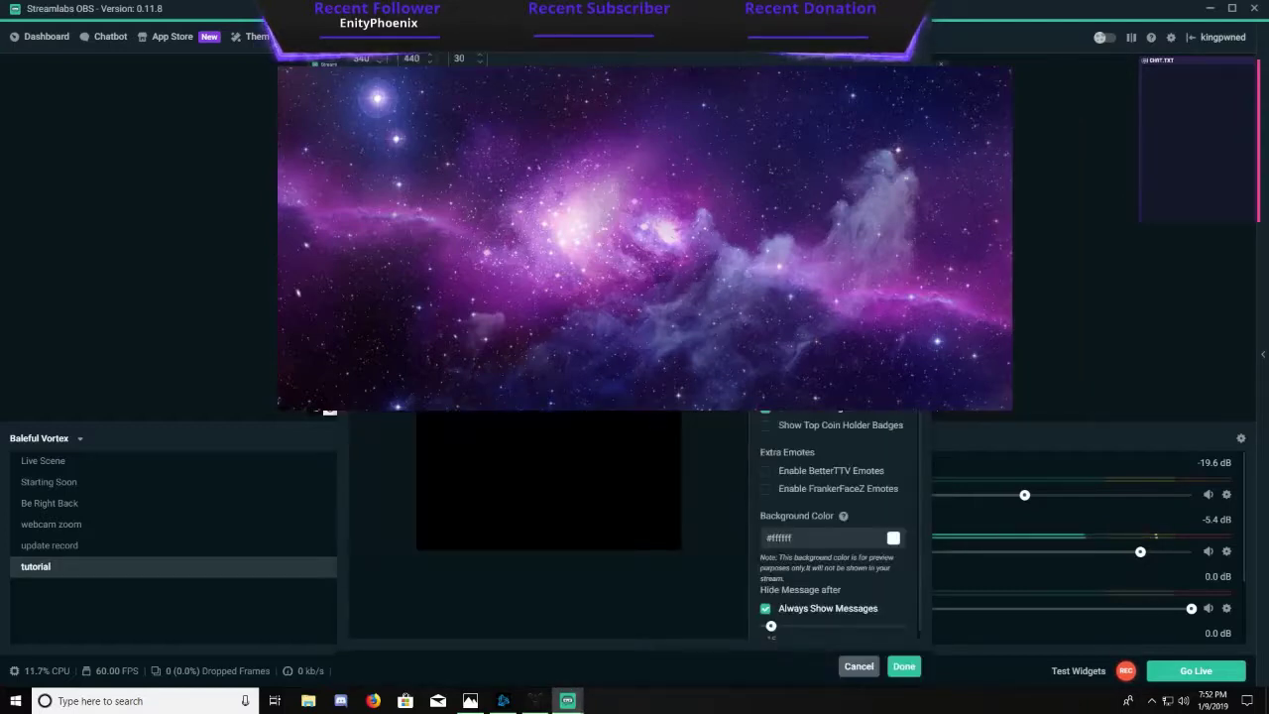
scroll(776, 591, "down", 1)
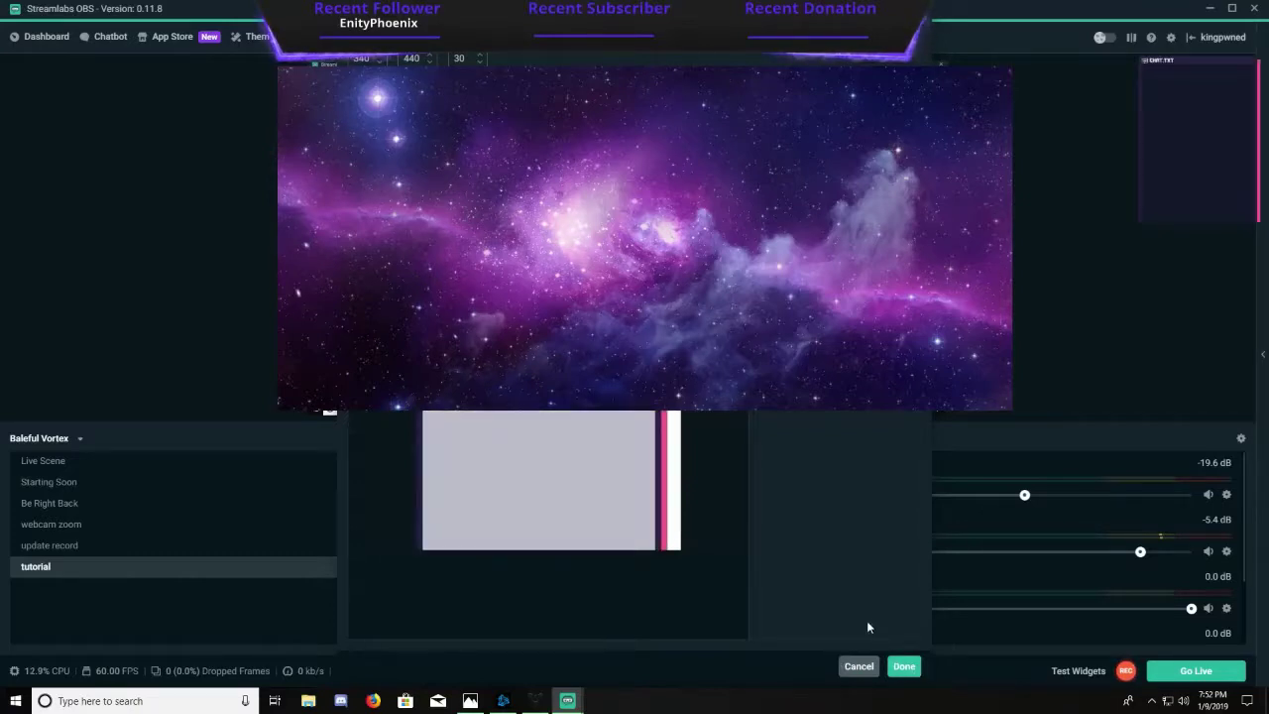
left_click(905, 667)
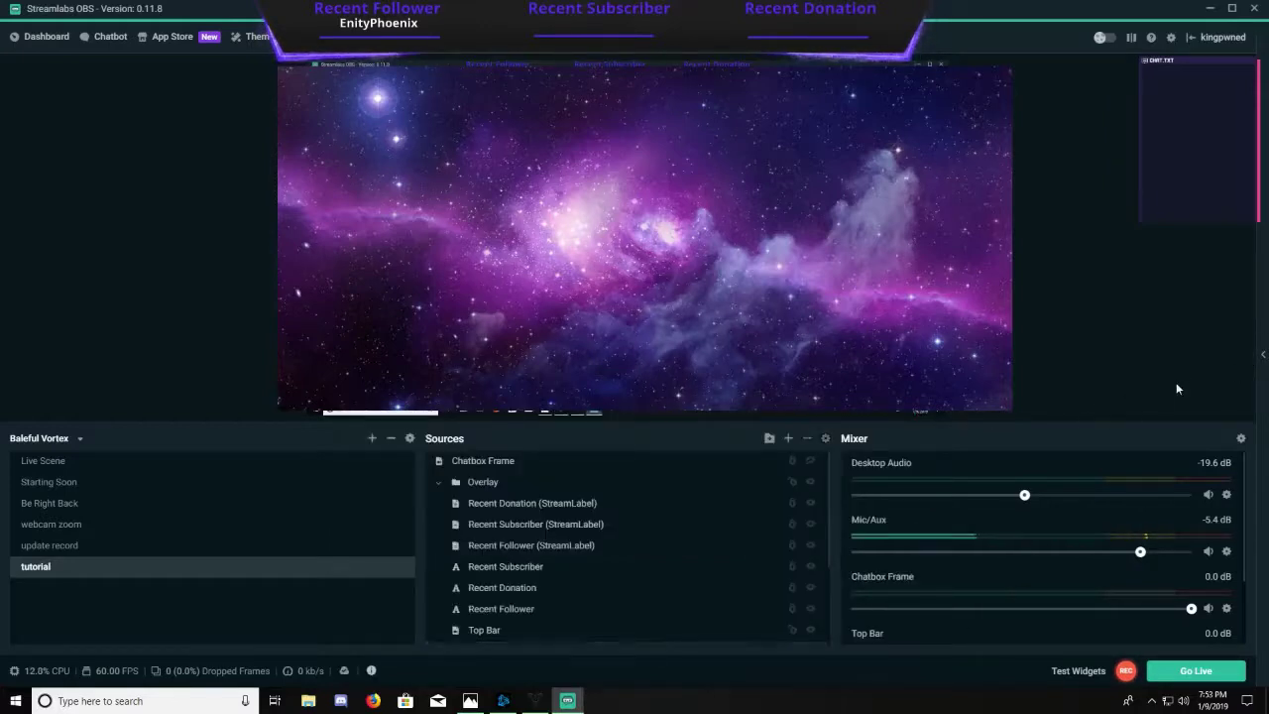
Send the test message "blargh" in the stream chat, collapse the chat and hide the Chat Box source
left_click(1262, 360)
left_click(1150, 616)
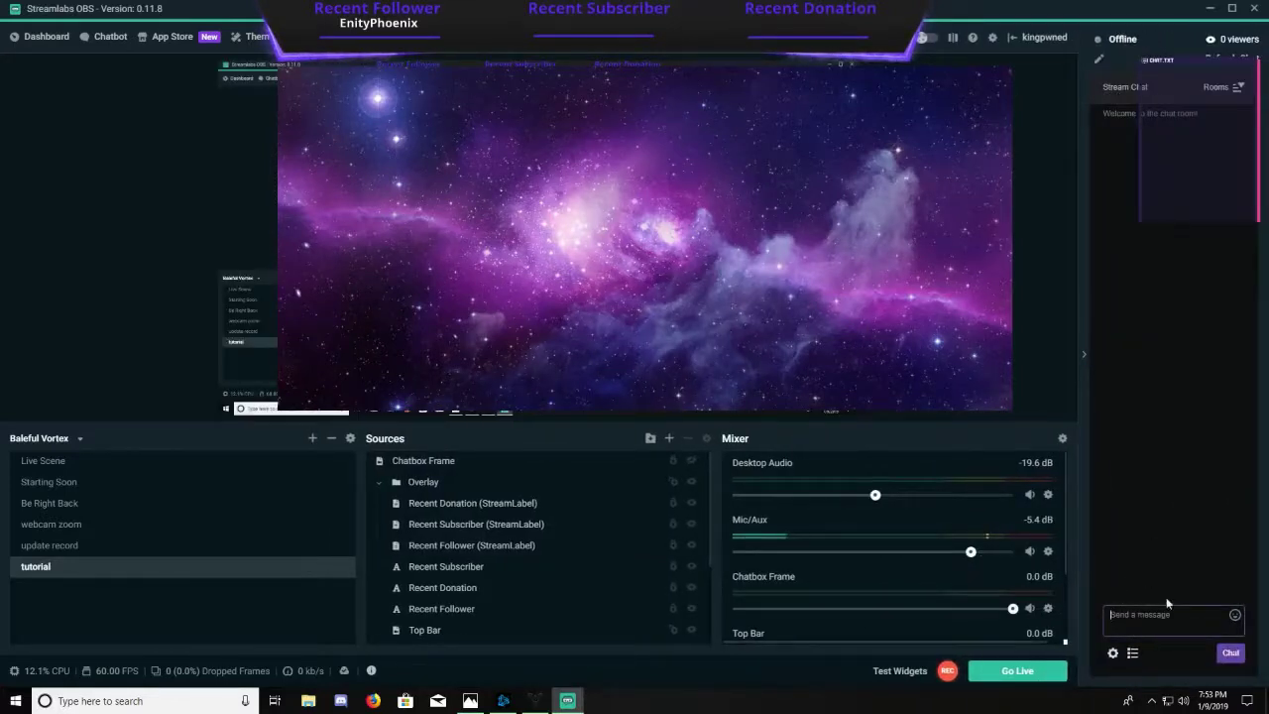
type("blargh")
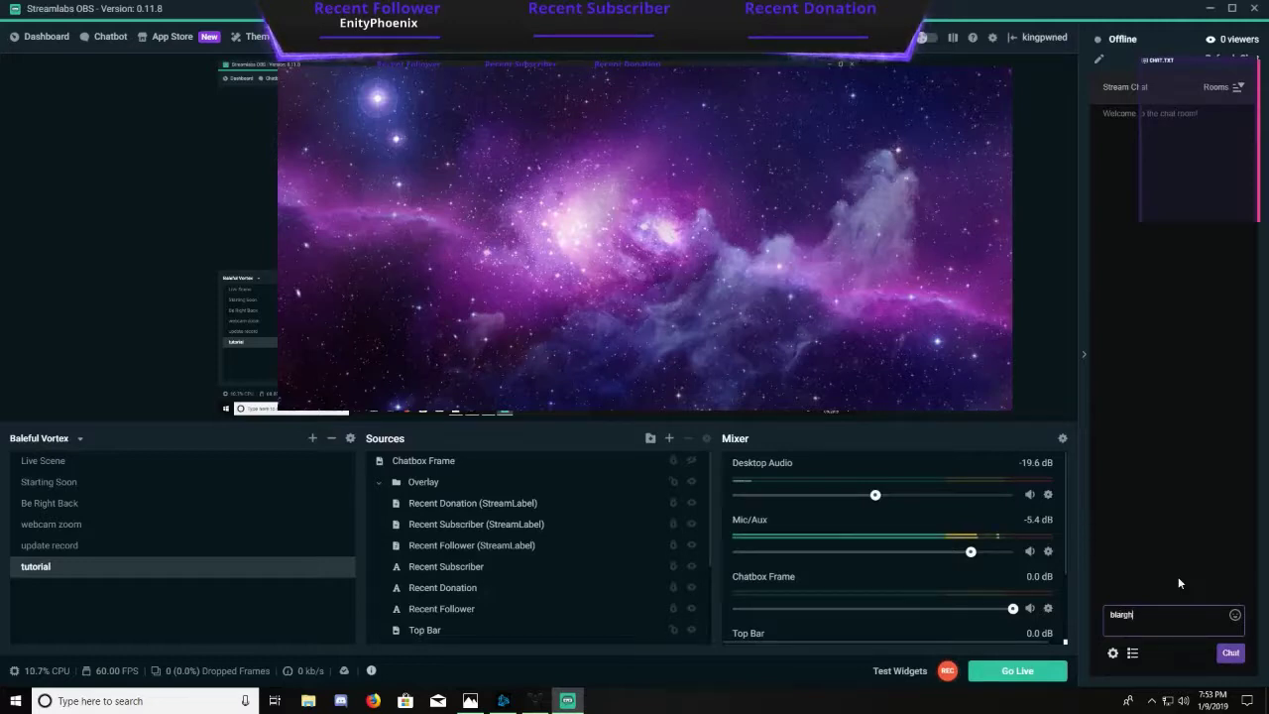
key("Return")
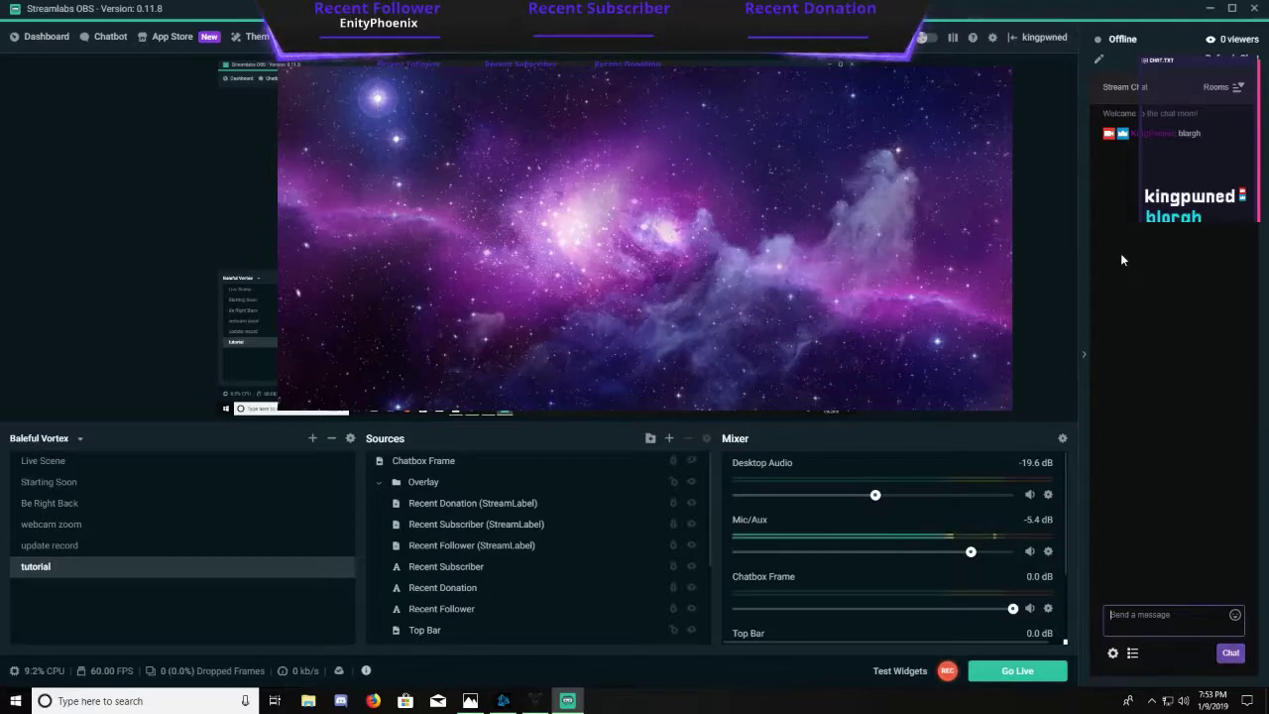
left_click(1082, 354)
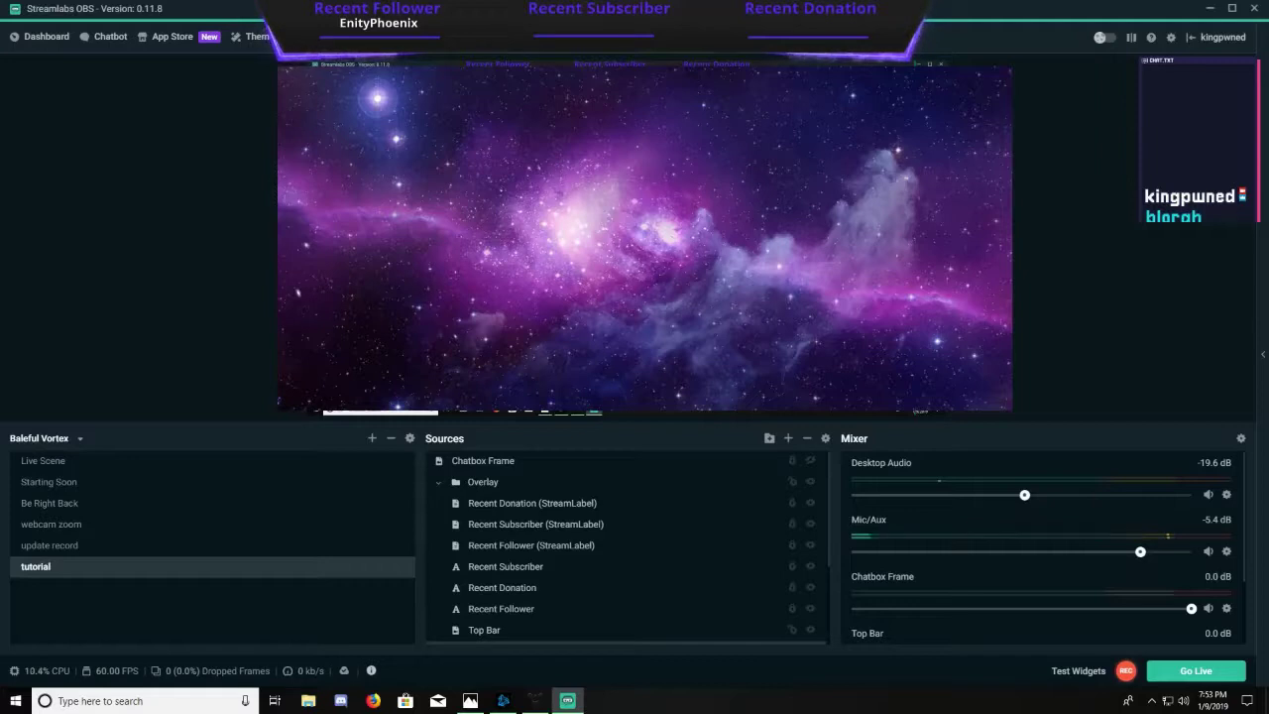
right_click(907, 130)
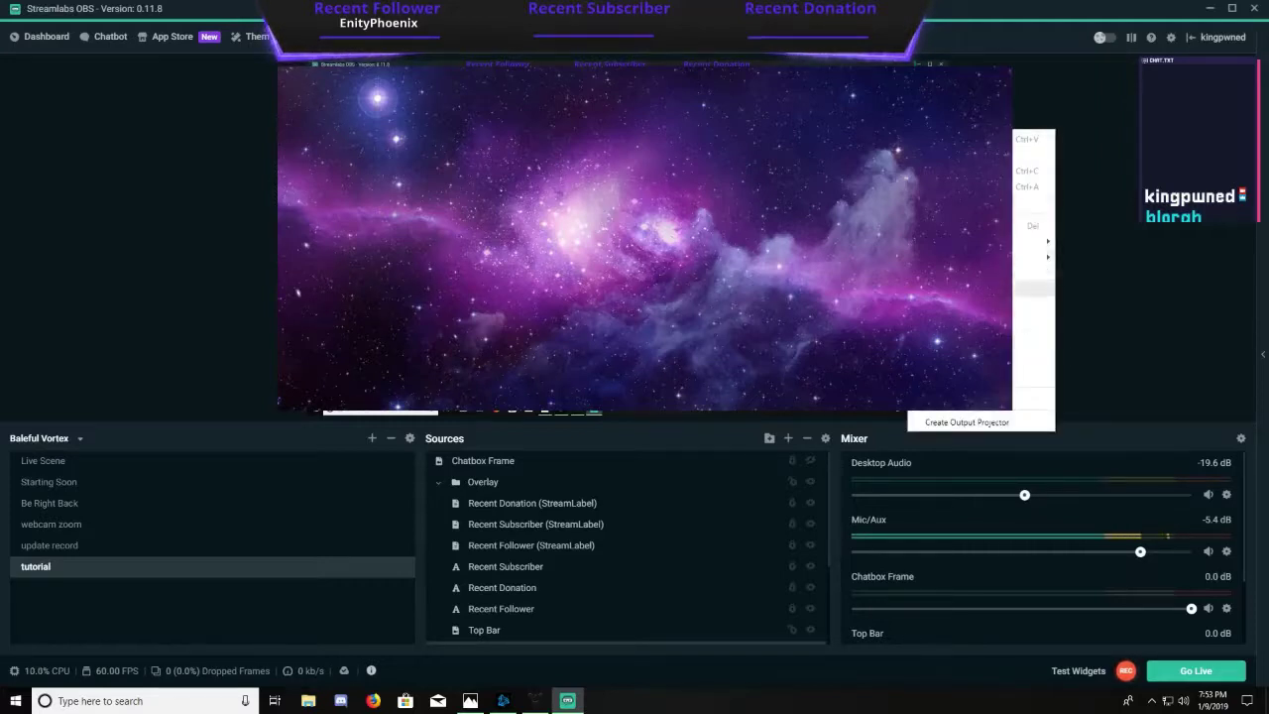
left_click(1097, 206)
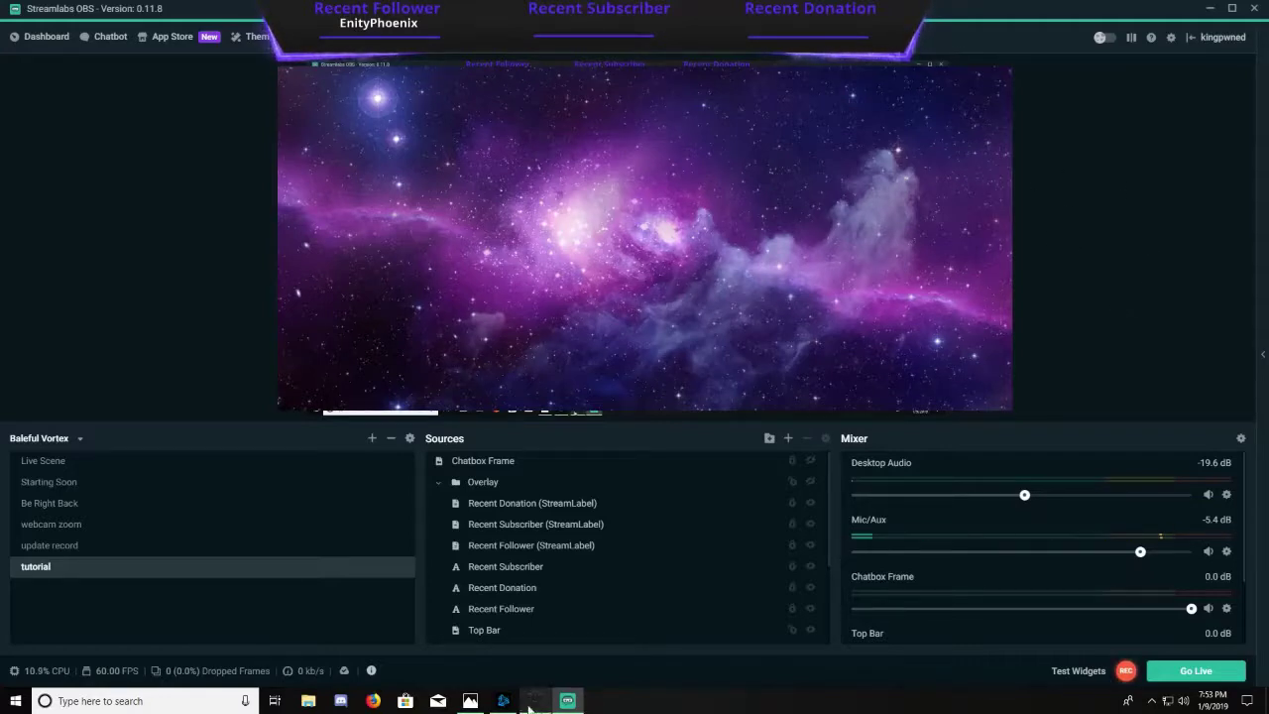
Add a Display Capture source named "detiny" for Display 0: 1920x1080 @ 0,0, and place the Overlay folder above it
left_click(788, 438)
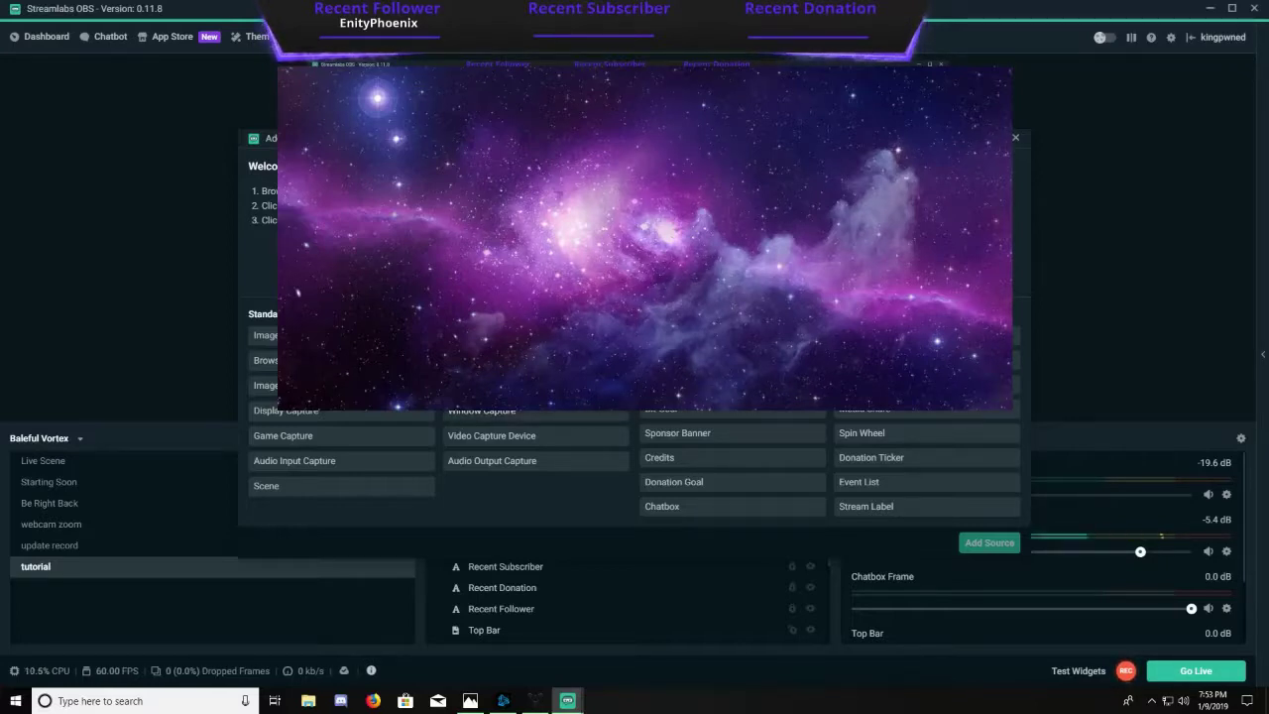
left_click(352, 423)
left_click(976, 543)
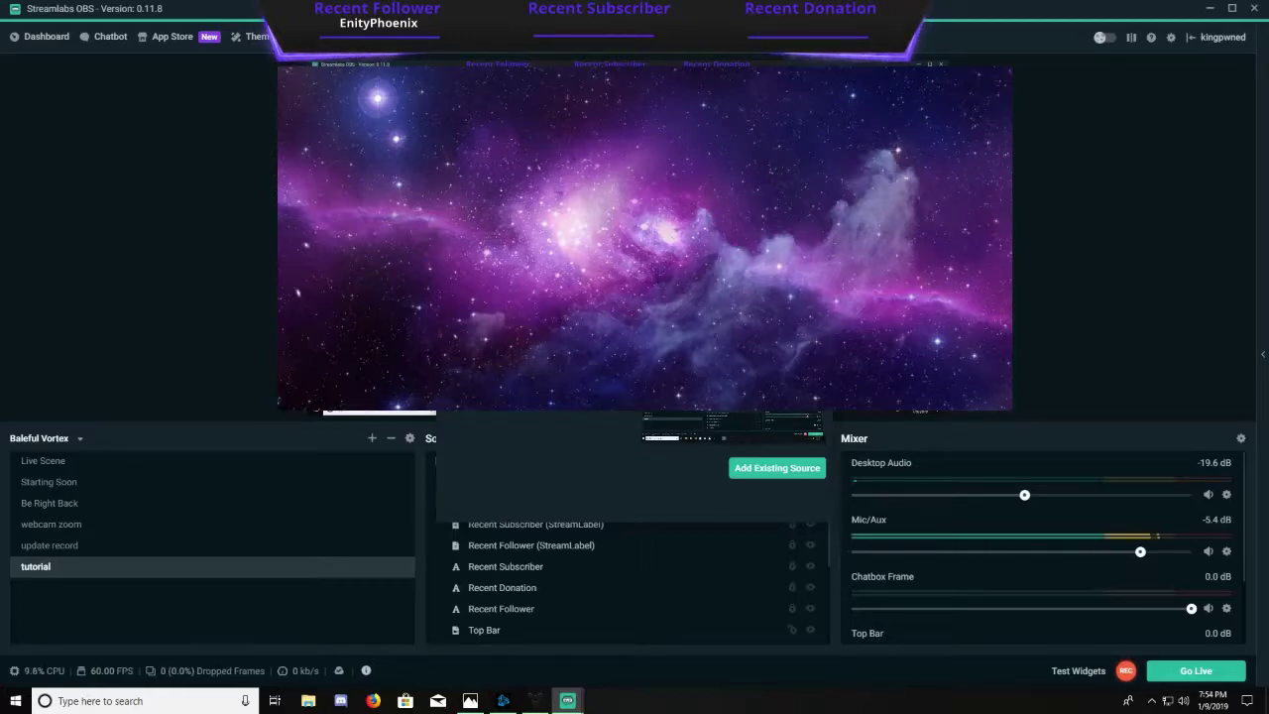
left_click(781, 286)
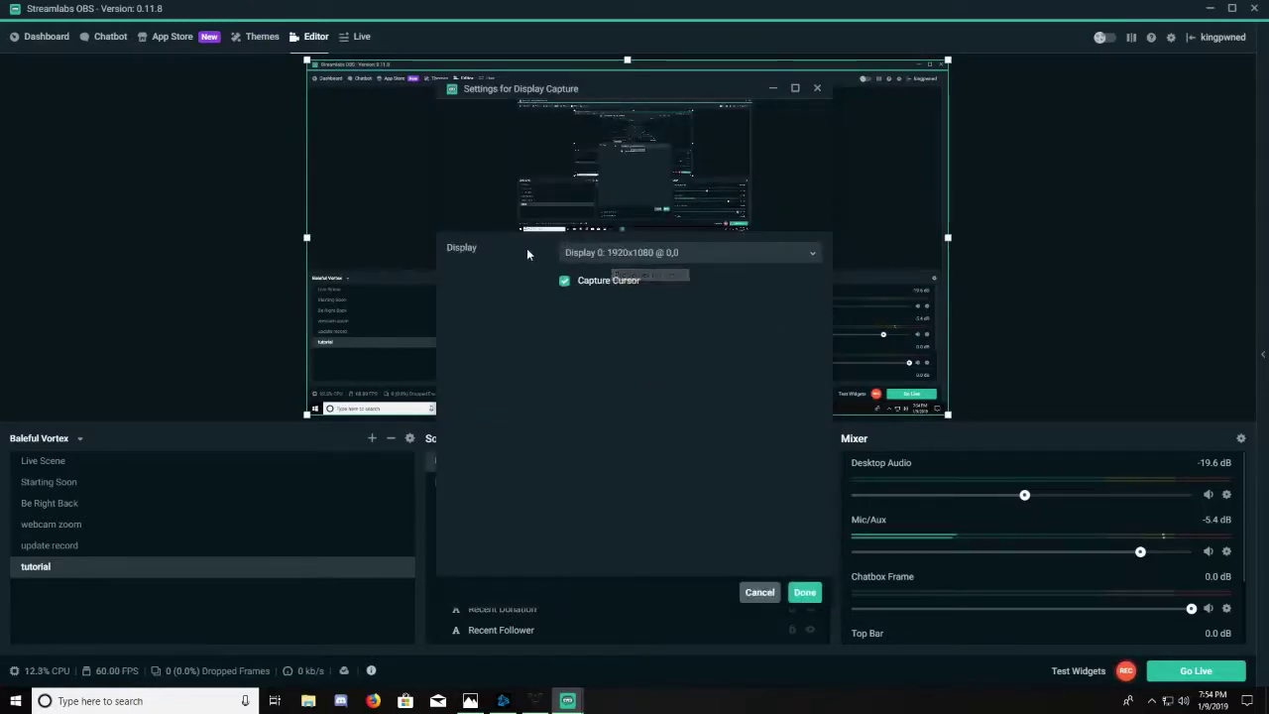
left_click(701, 260)
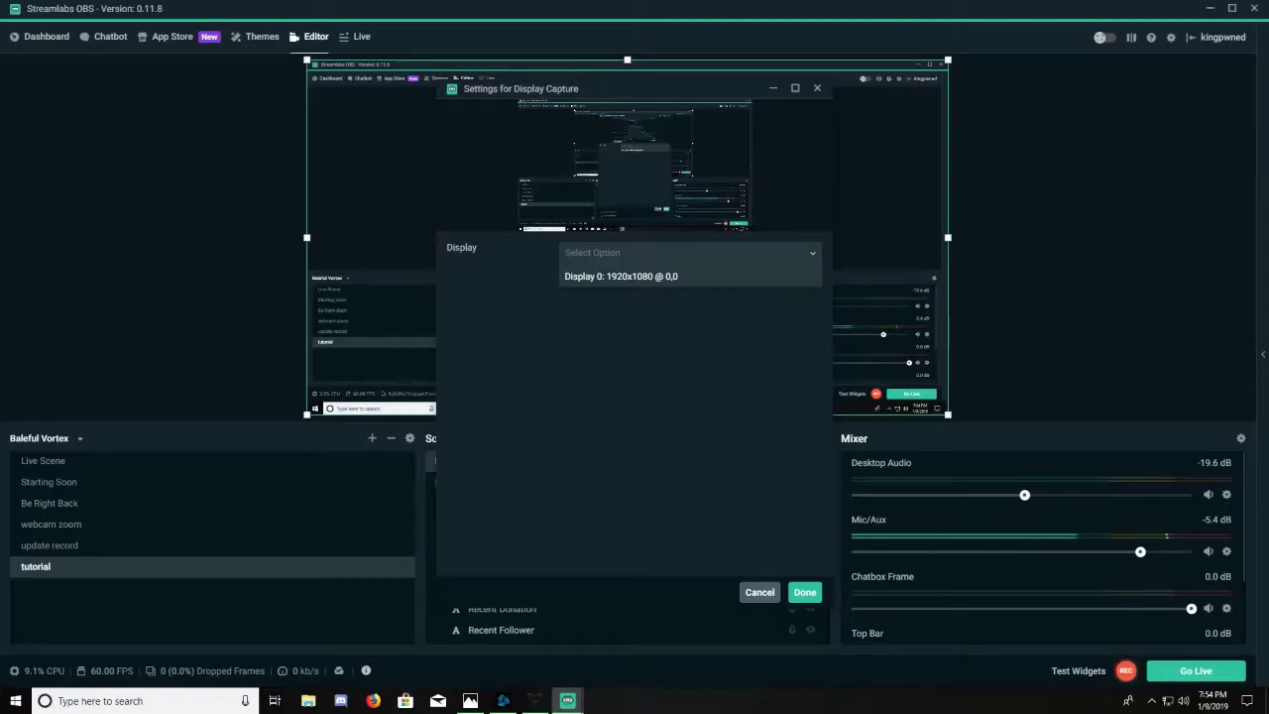
left_click(804, 592)
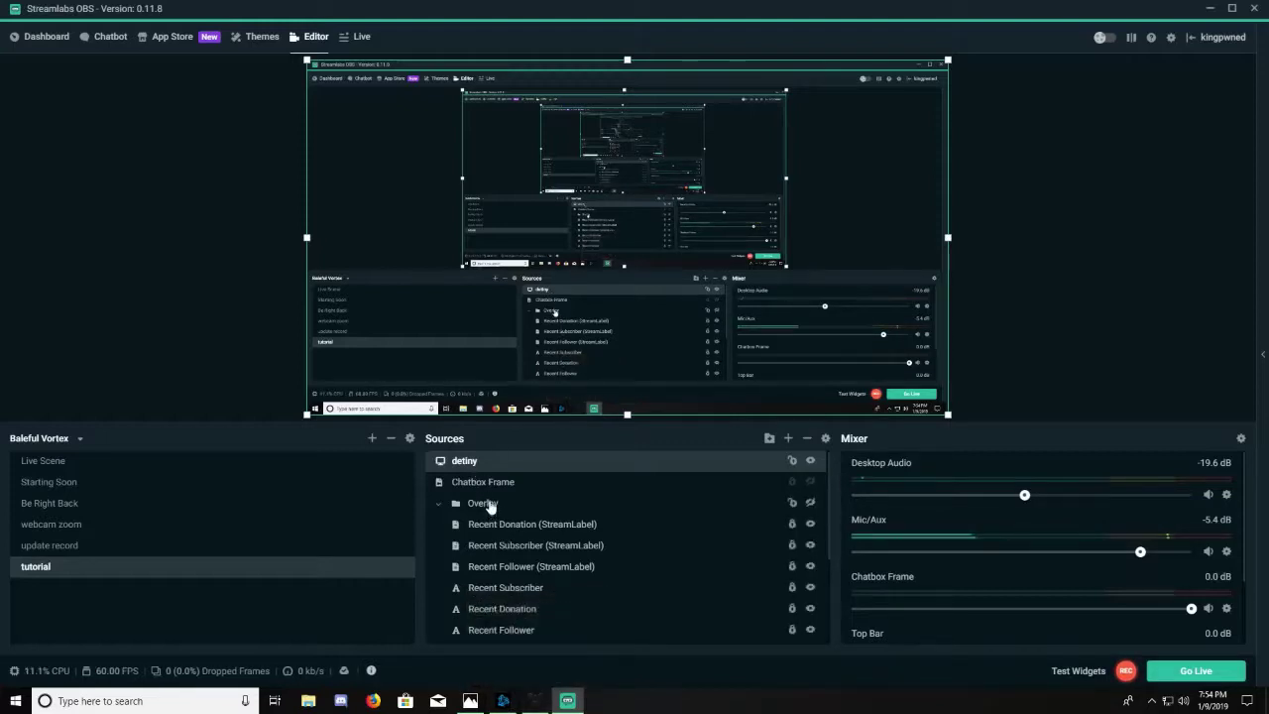
left_click_drag(490, 515, 487, 467)
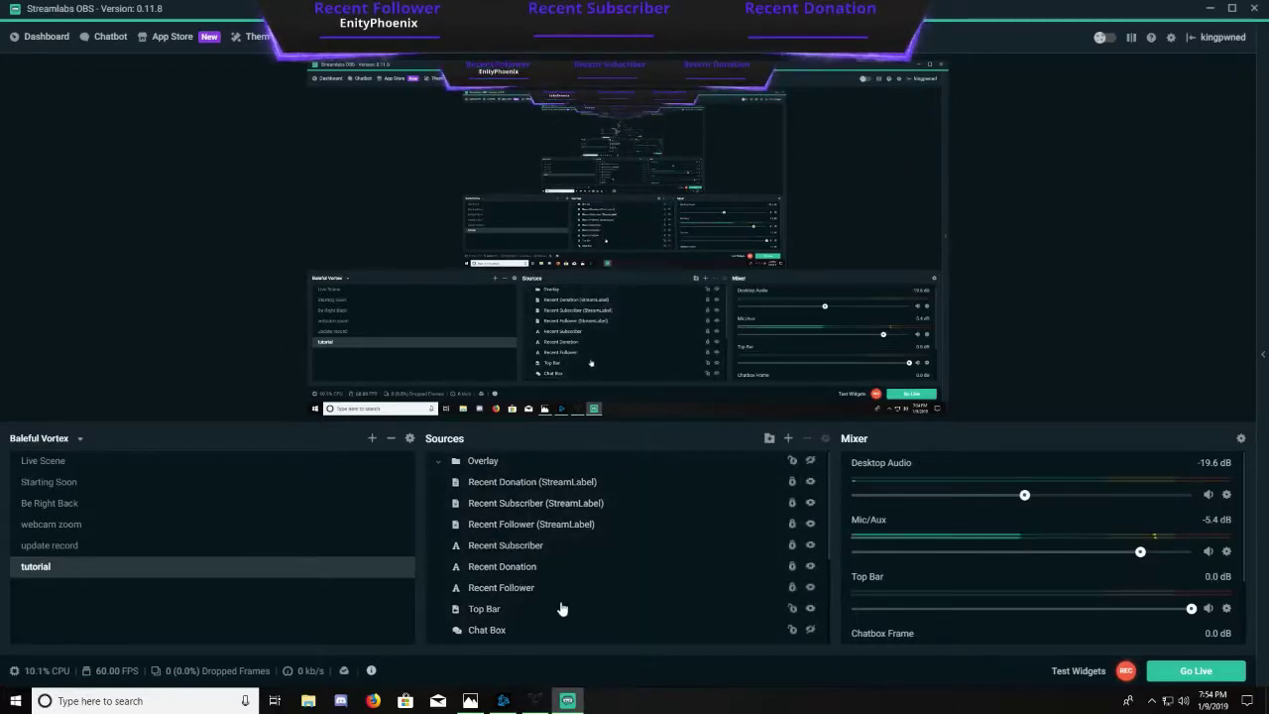
Show the Chat Box source, move it down and slightly left on the canvas, and deselect it
left_click(811, 639)
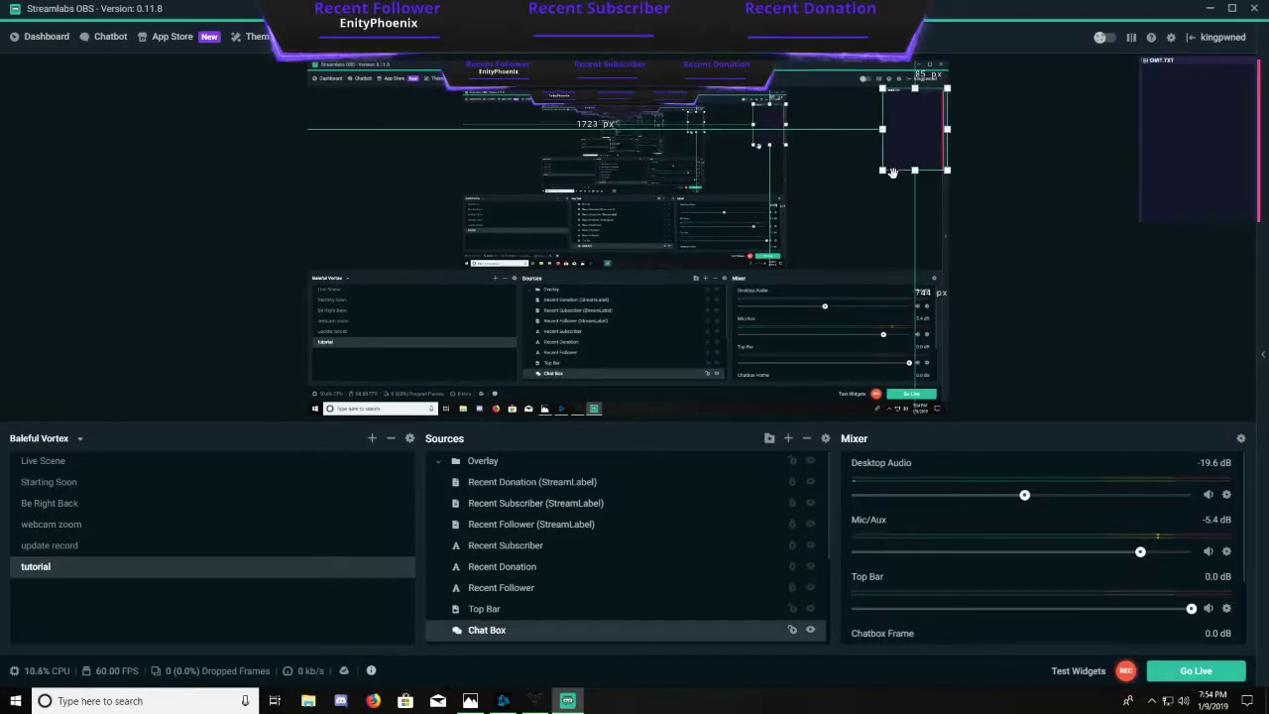
left_click_drag(910, 146, 900, 201)
left_click(1078, 184)
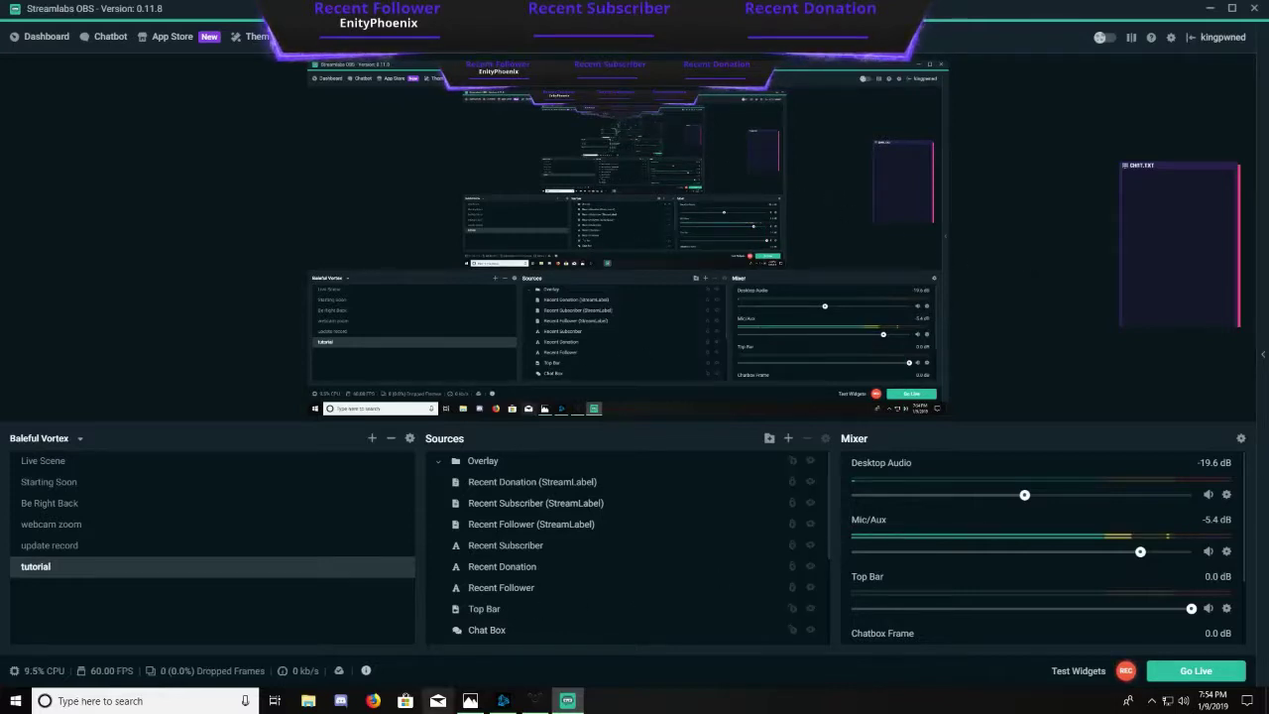
Switch to the running game to check the overlay on top of it, and open the game's settings
left_click(532, 701)
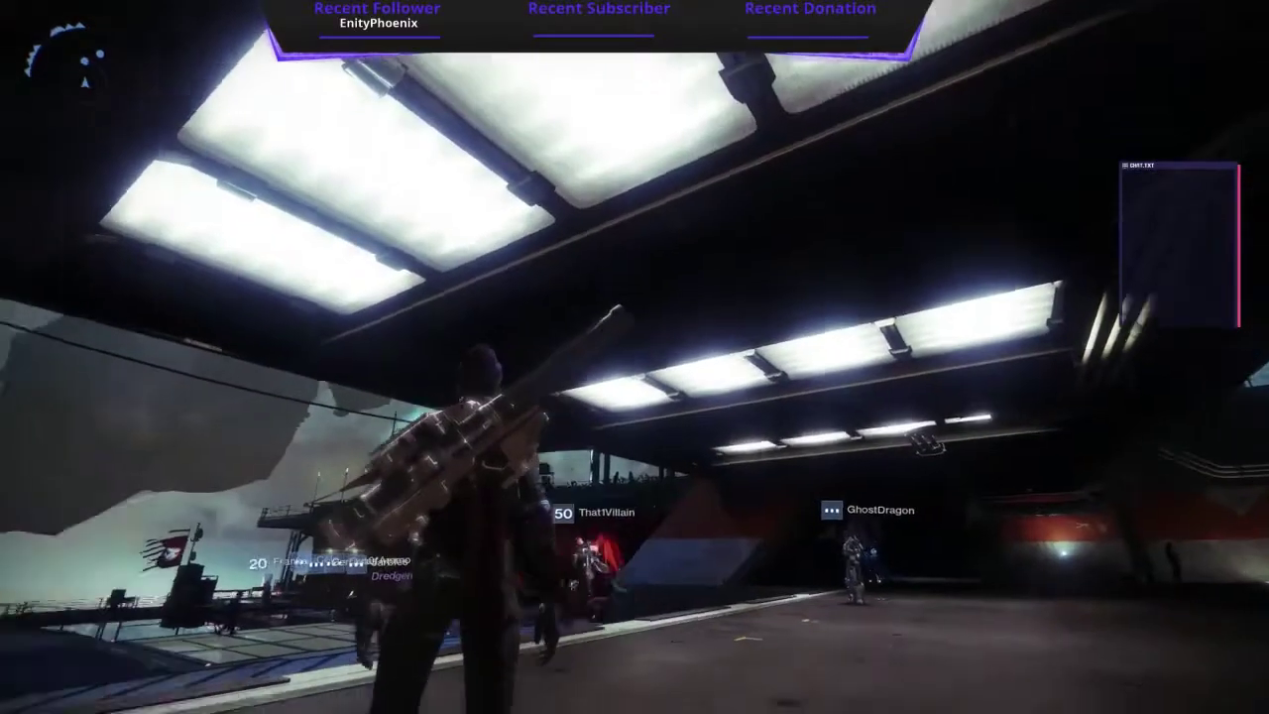
key("w")
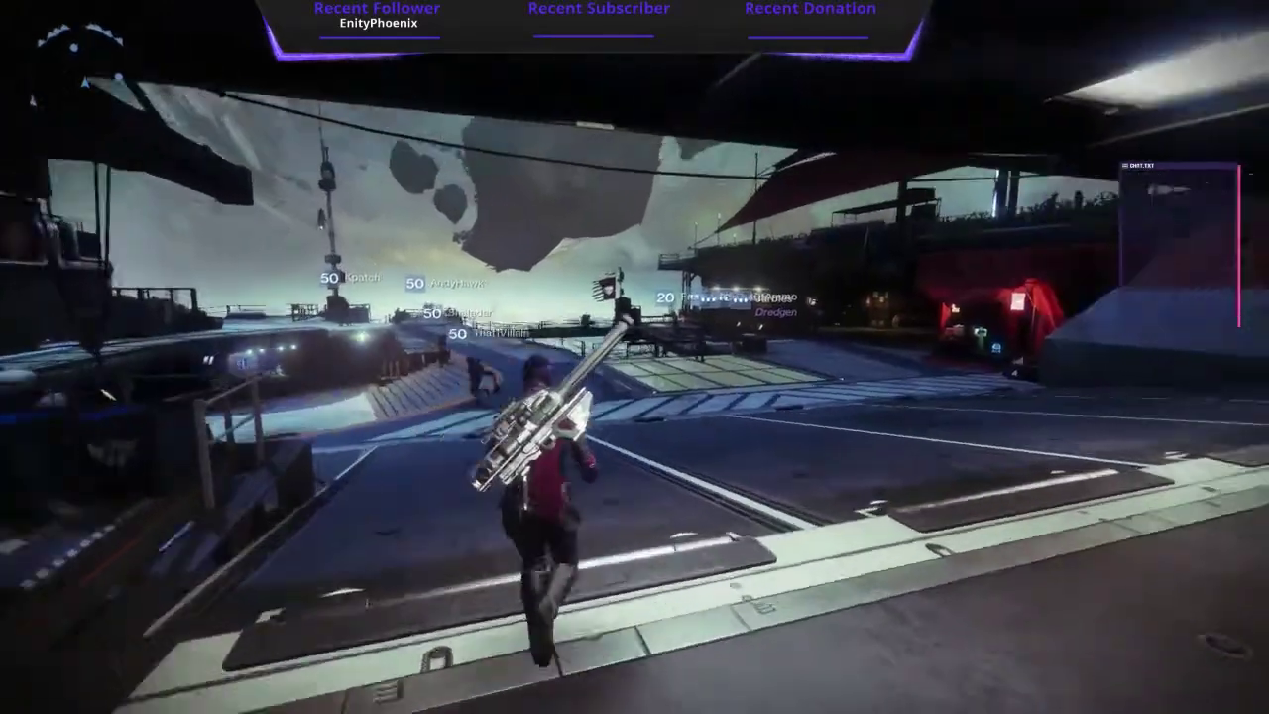
key("Escape")
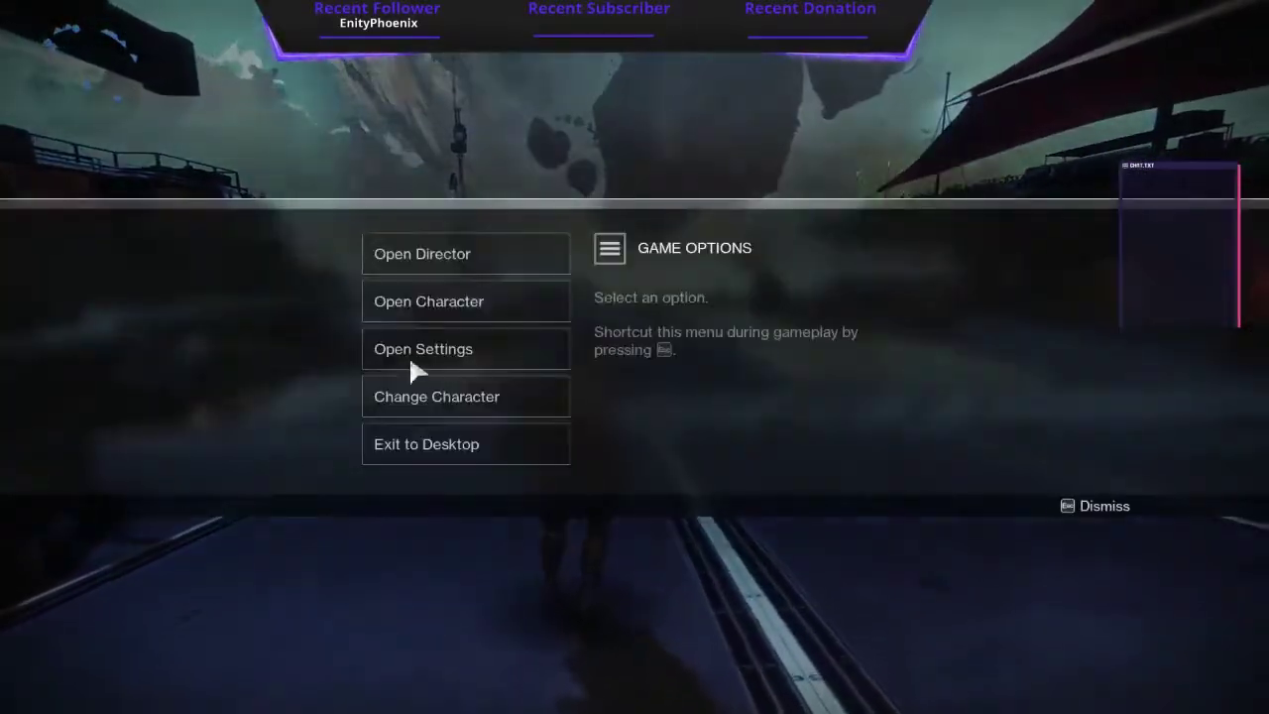
left_click(432, 360)
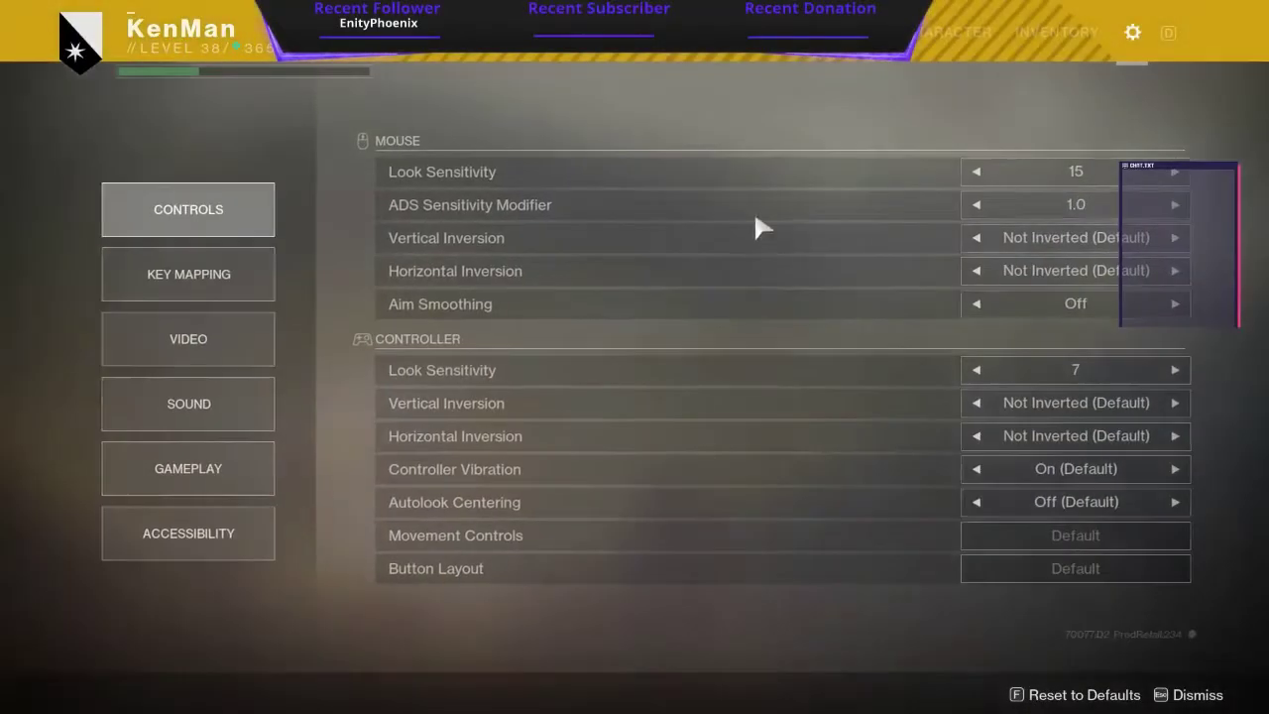
Switch to Streamlabs OBS and back to the game, and open the game's Video settings
key("super")
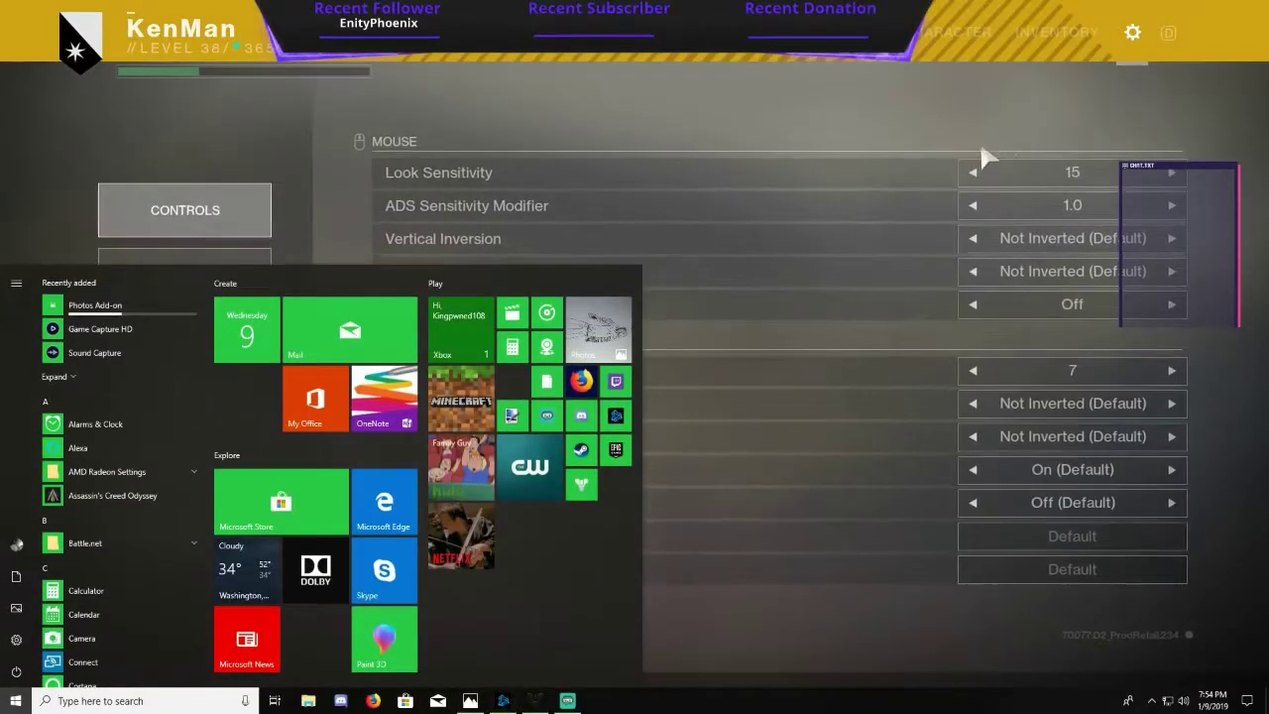
left_click(532, 704)
left_click(568, 702)
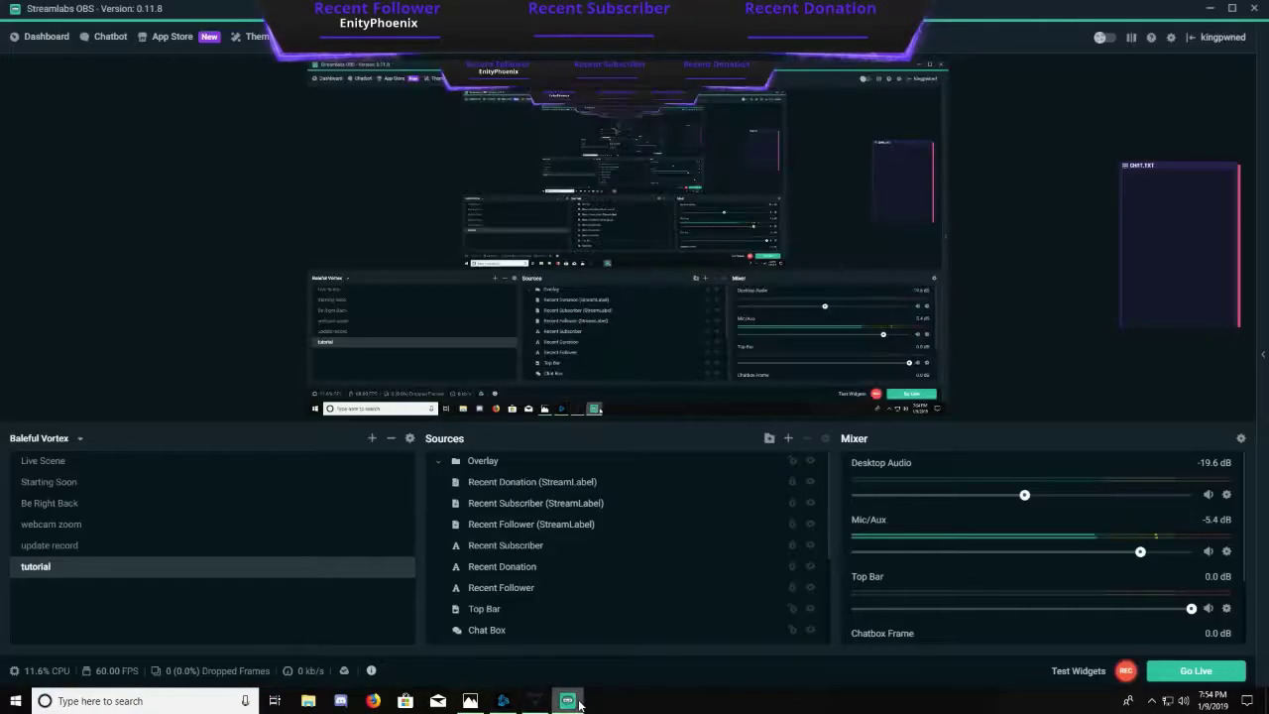
left_click(528, 705)
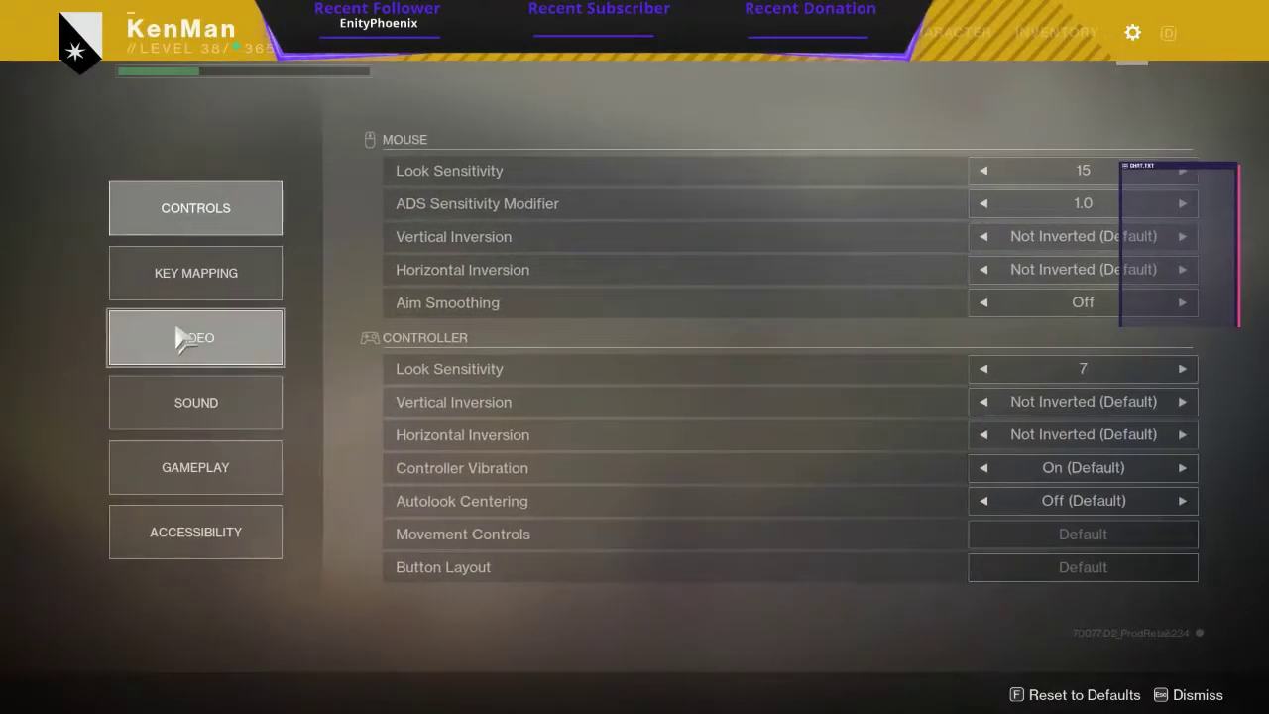
left_click(185, 337)
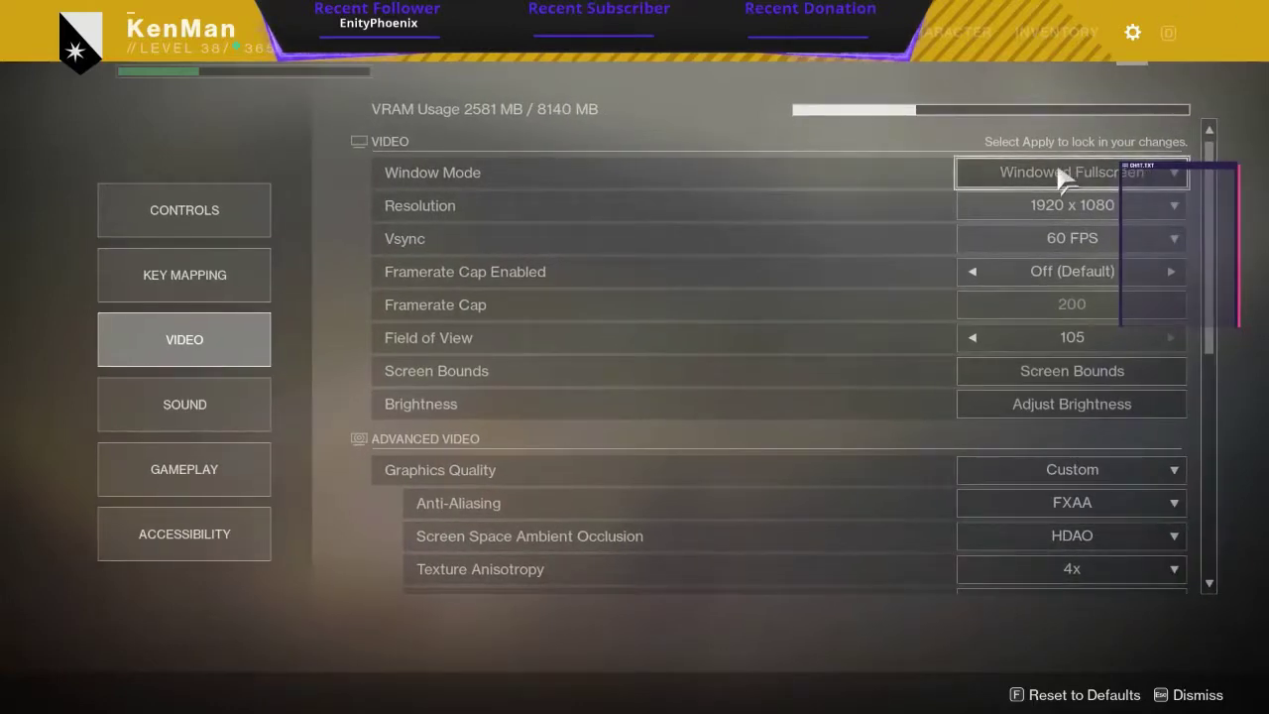
Try changing the game's Window Mode to Windowed and applying it
left_click(1065, 175)
left_click(1071, 204)
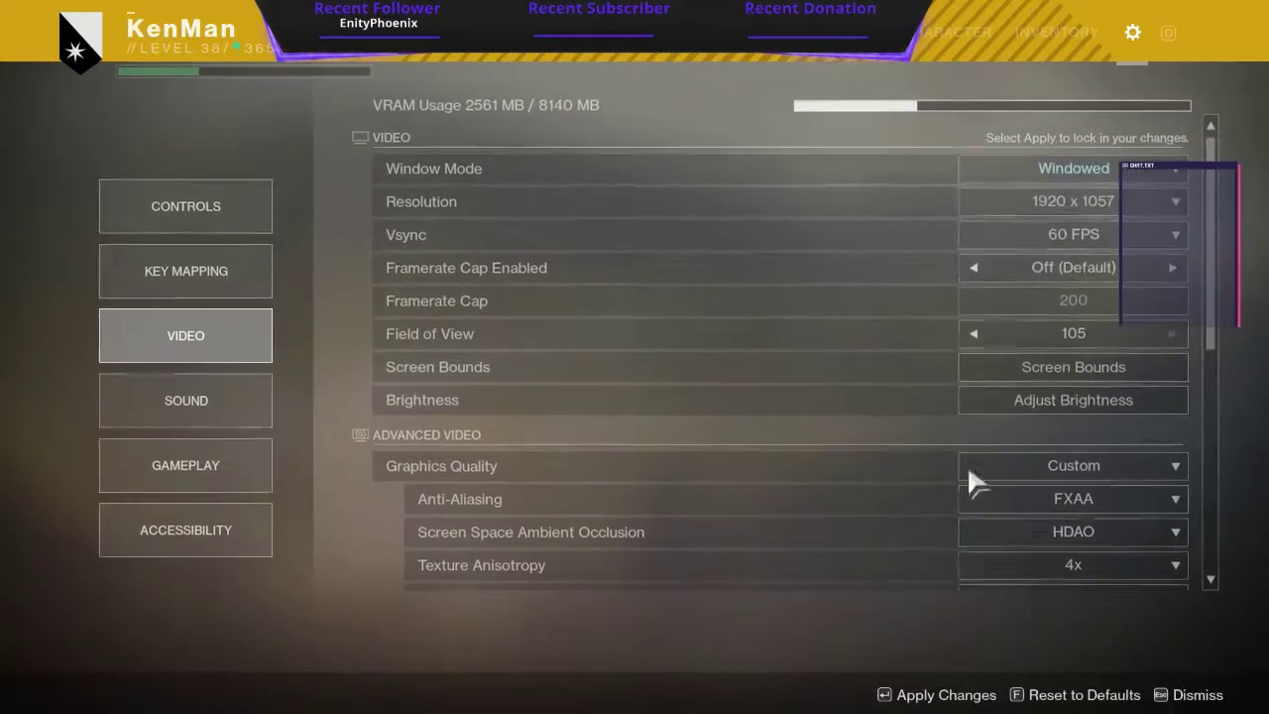
left_click(897, 687)
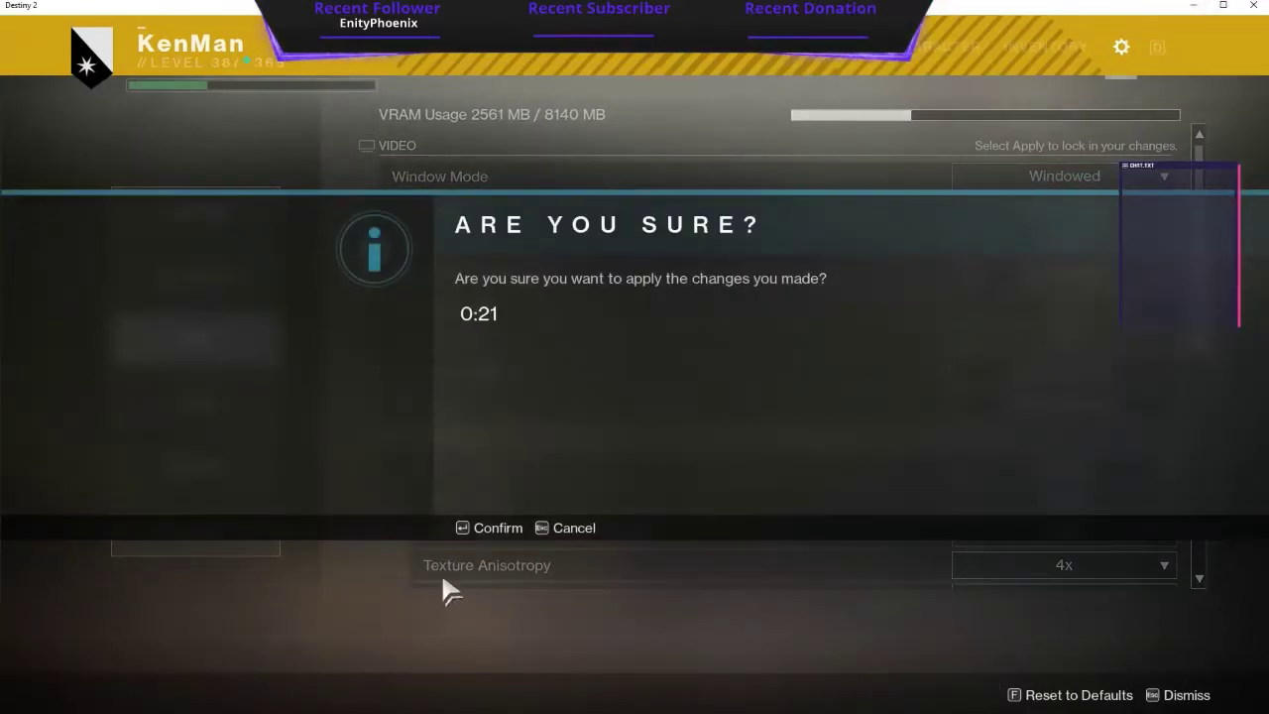
left_click(580, 531)
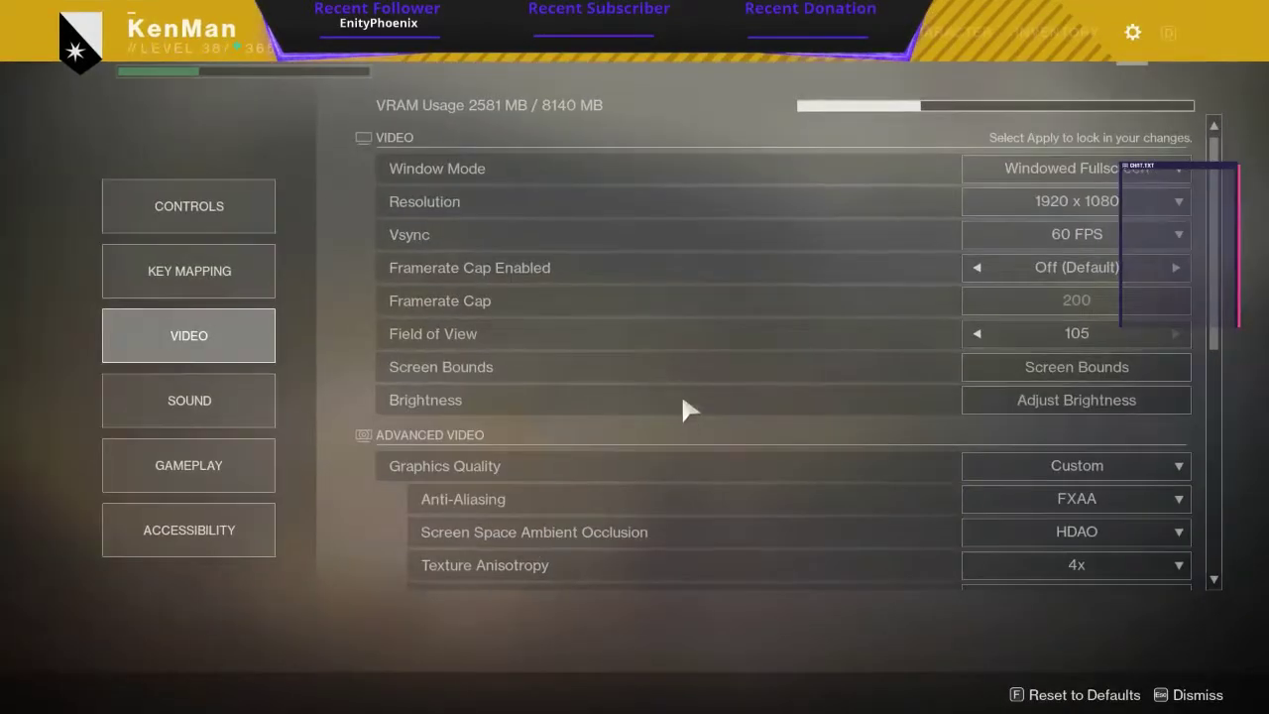
Review the game's Window Mode options, then leave the settings and switch to Streamlabs OBS
left_click(1090, 174)
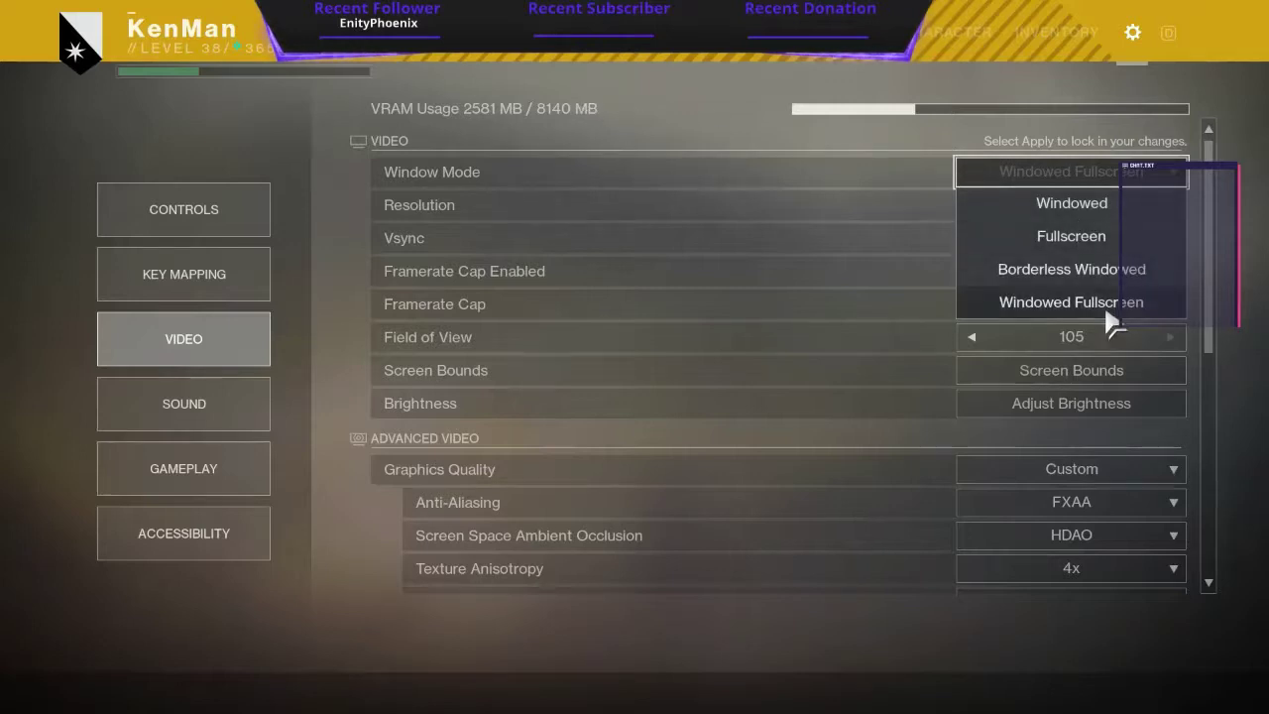
left_click(1059, 170)
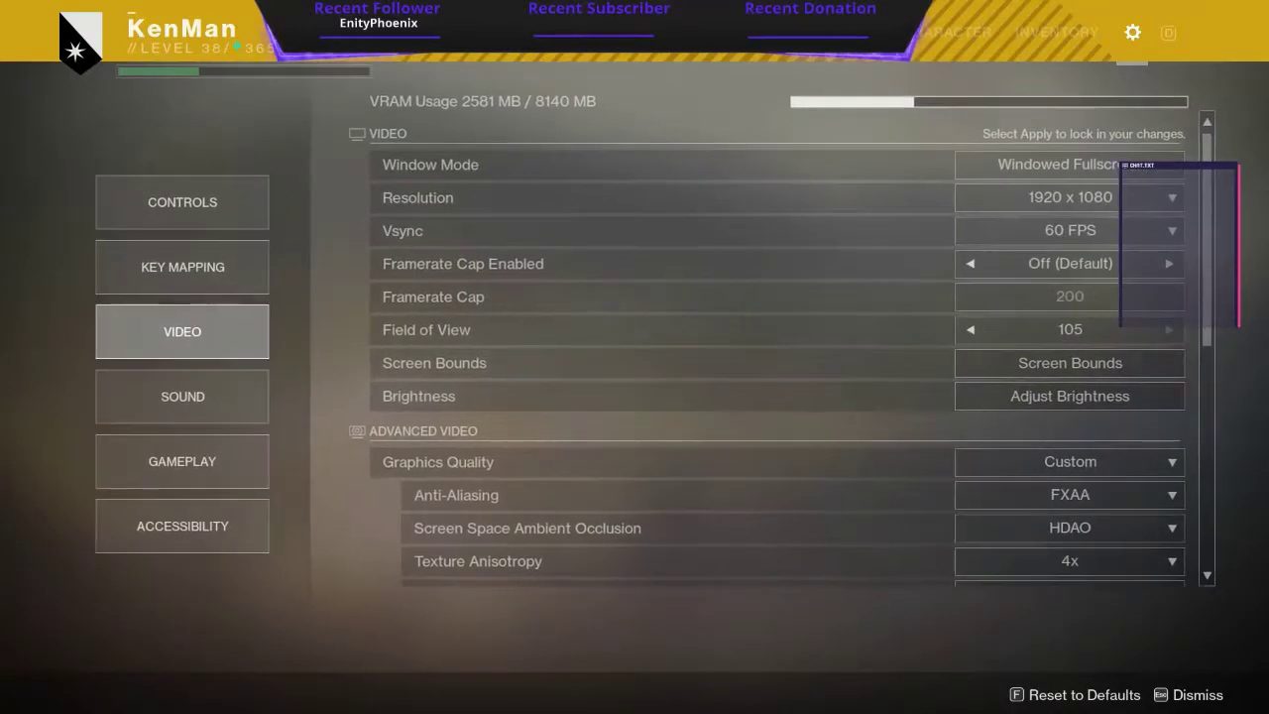
key("Escape")
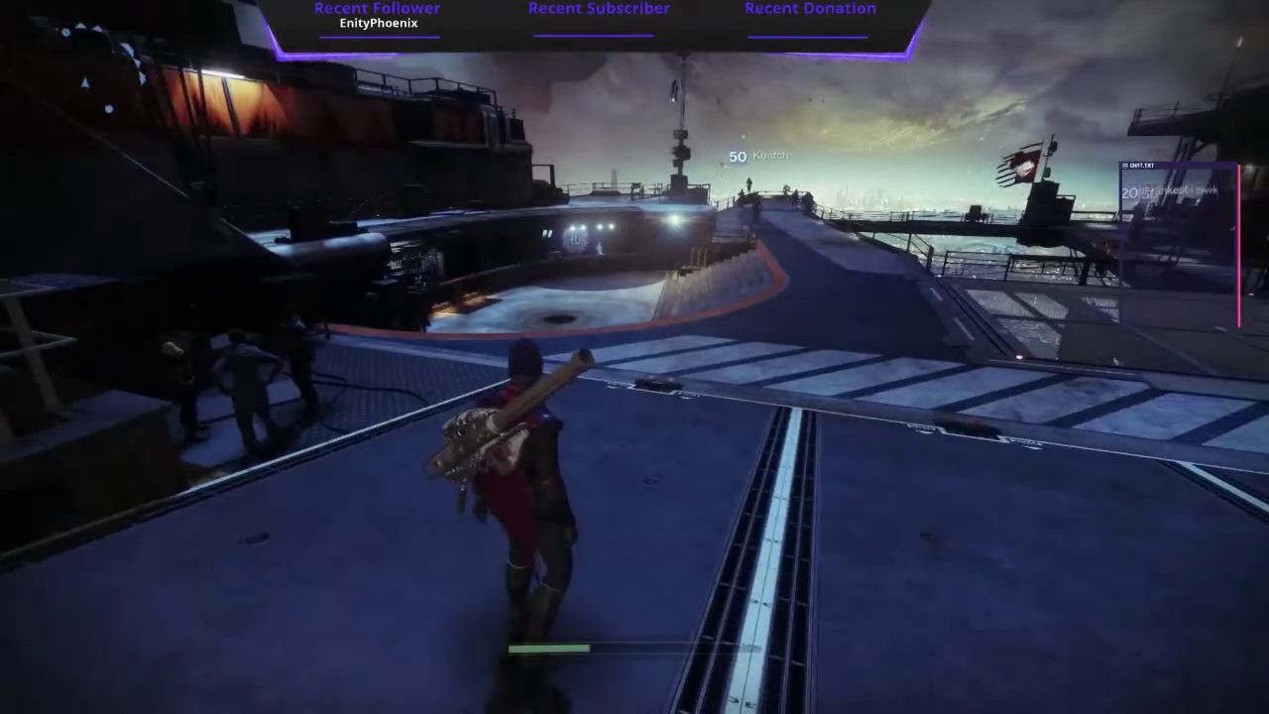
key("Escape")
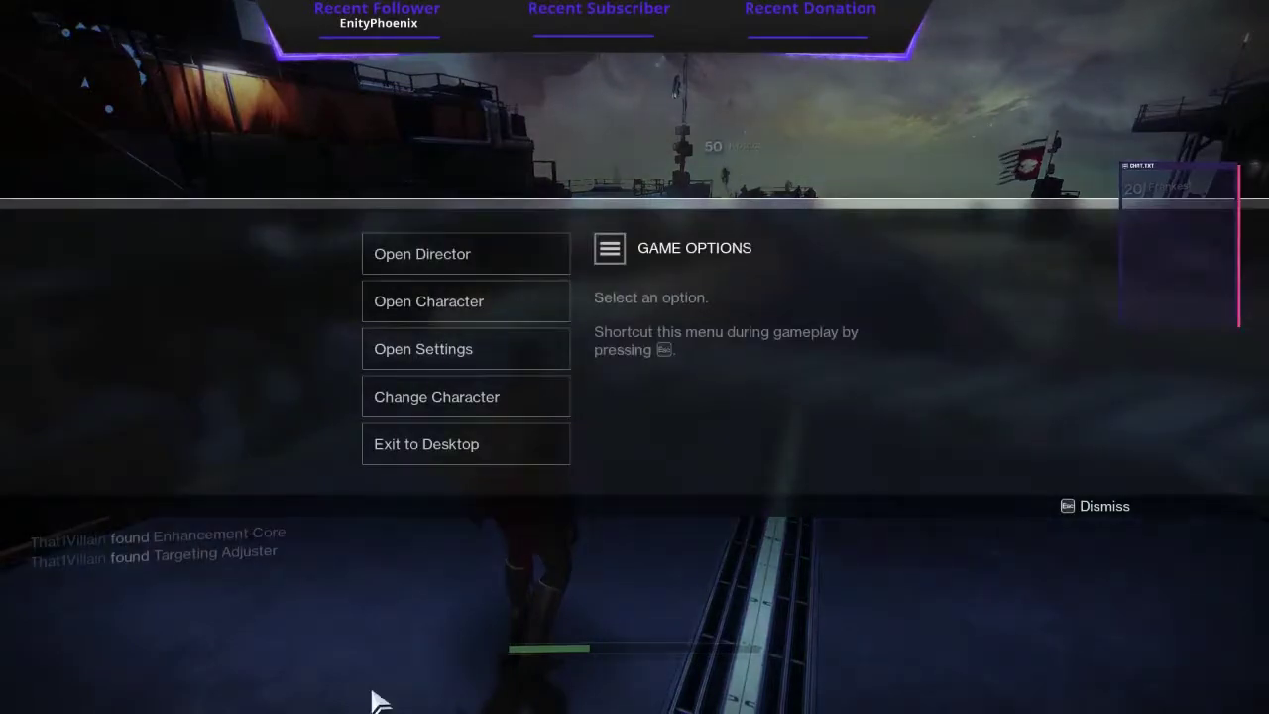
key("super")
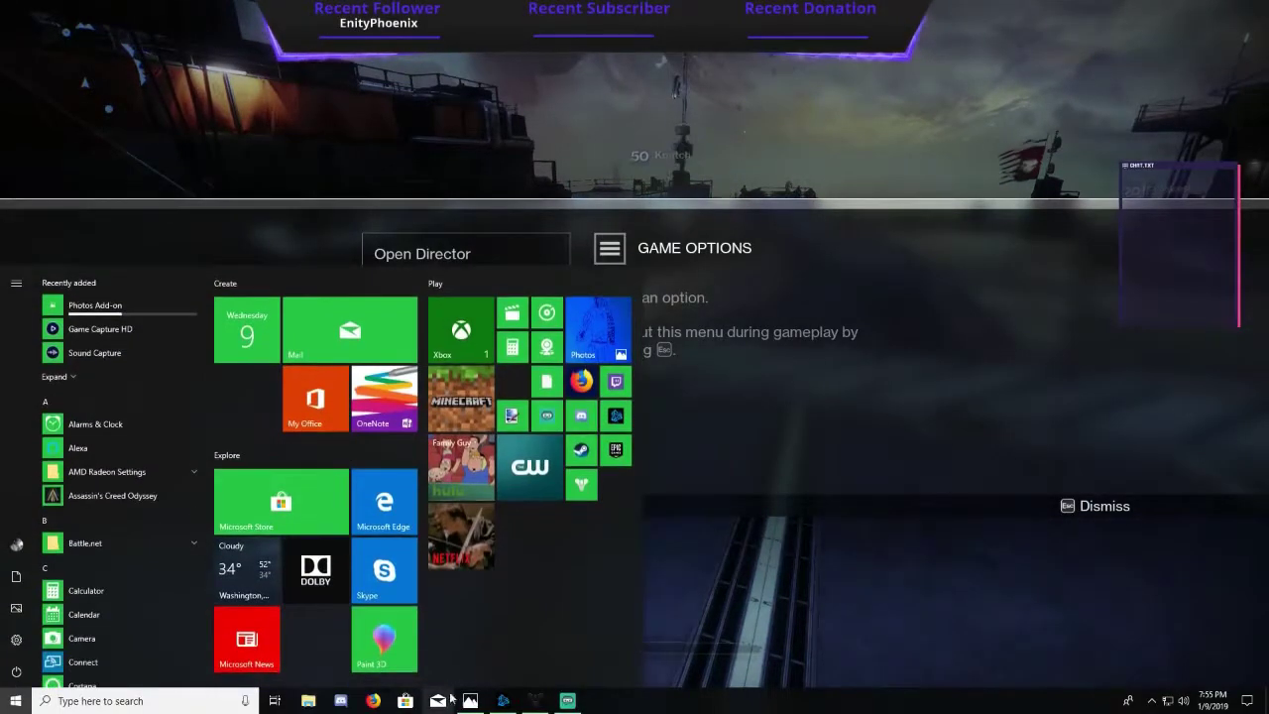
left_click(567, 700)
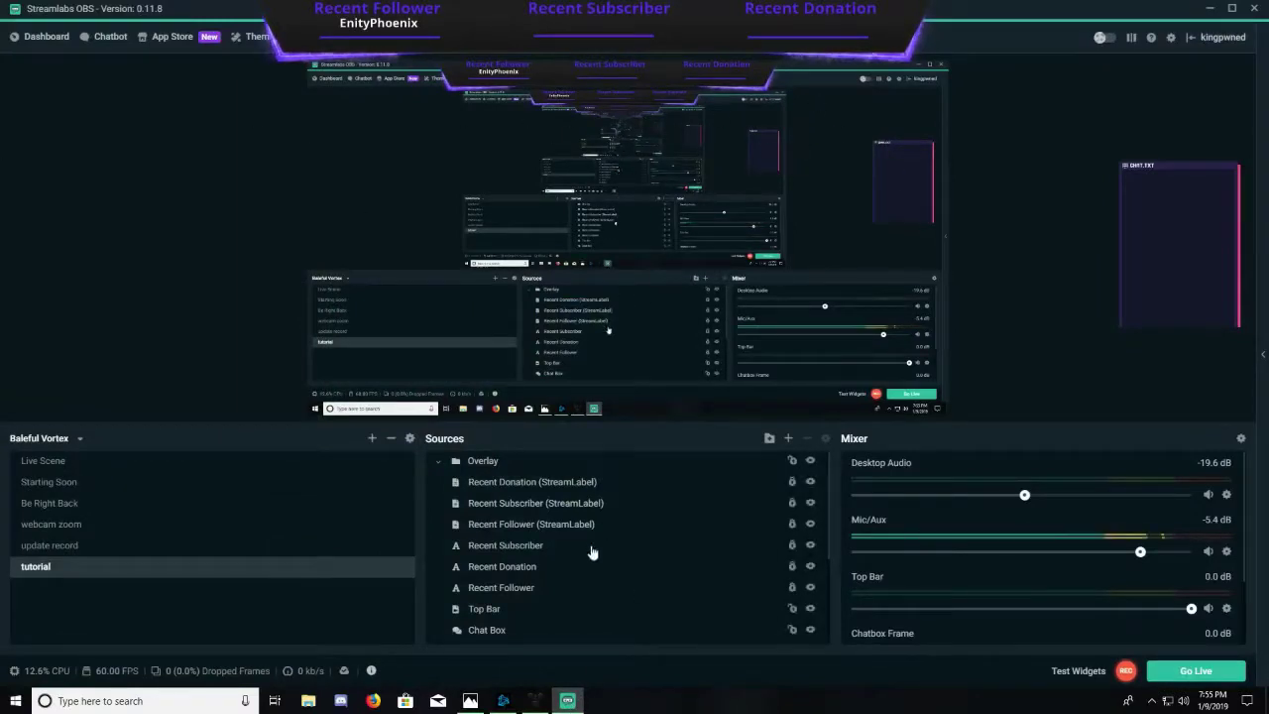
Shrink the detiny display capture from its corner, center it roughly on the canvas, and deselect it
left_click(487, 261)
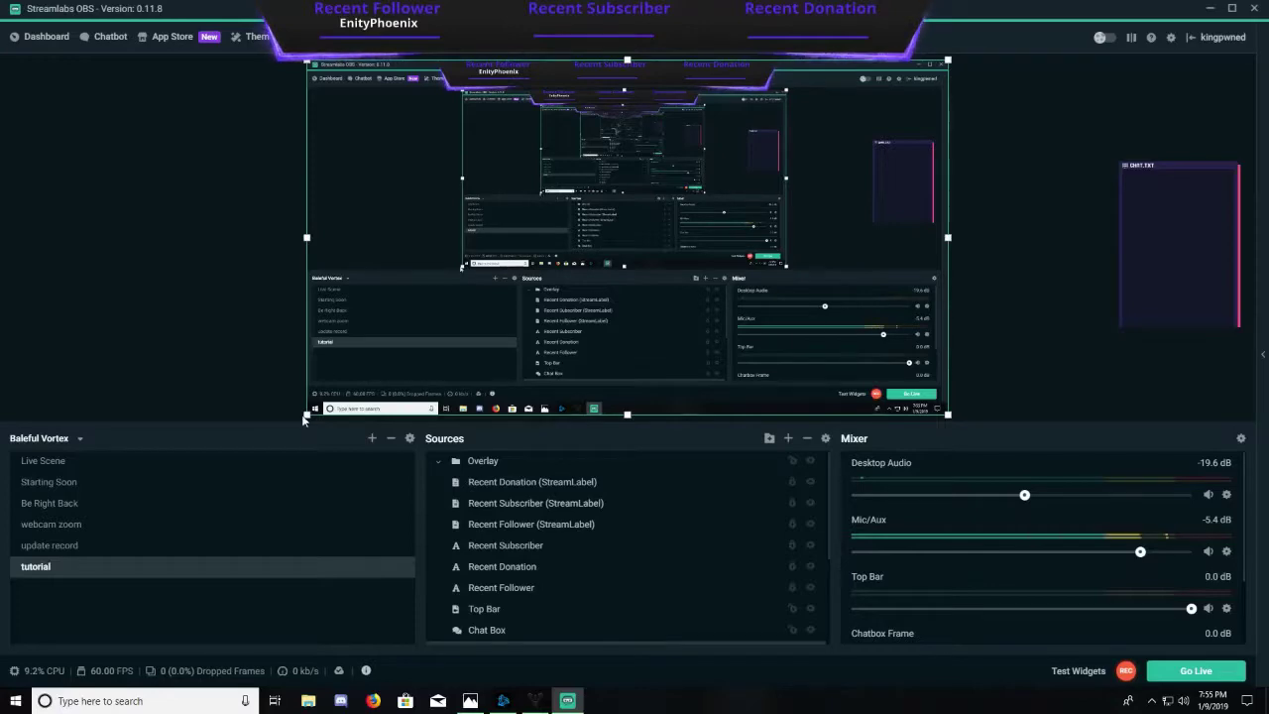
left_click_drag(306, 416, 359, 386)
left_click_drag(433, 300, 433, 331)
left_click(997, 260)
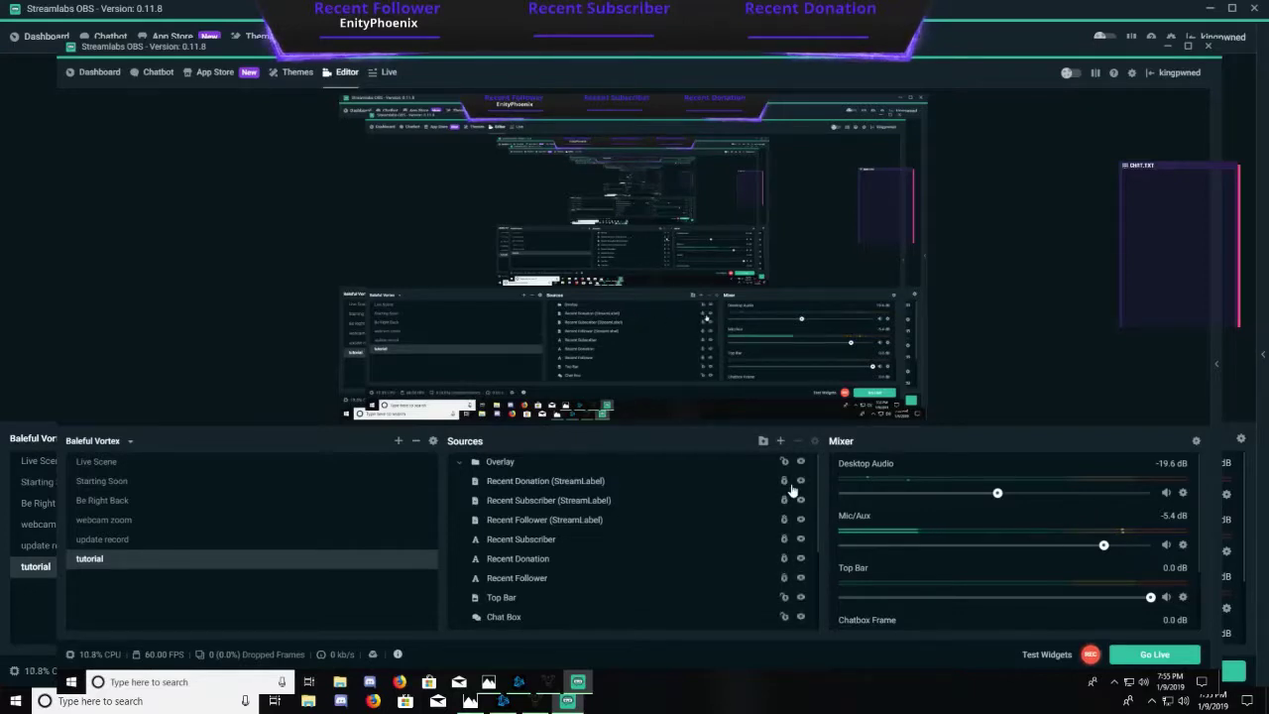
Hide the Display Capture (2) source so that only the detiny capture shows behind the overlay
scroll(791, 490, "down", 3)
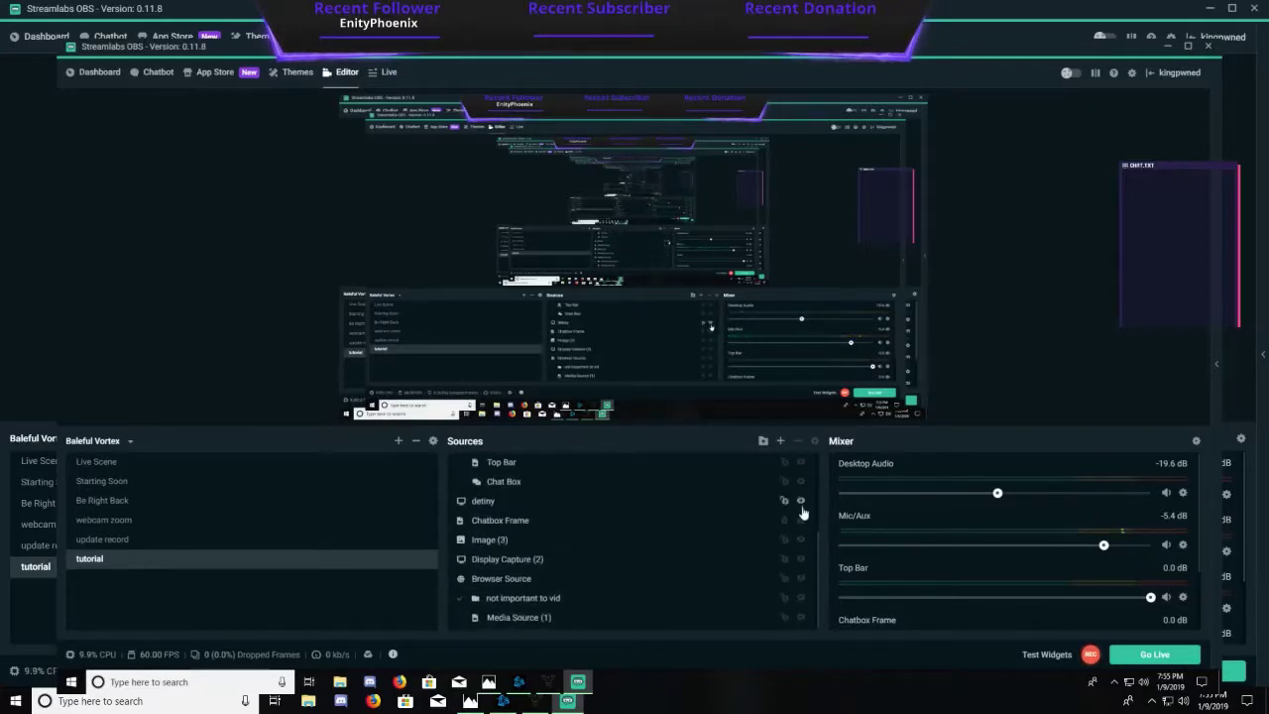
left_click(801, 561)
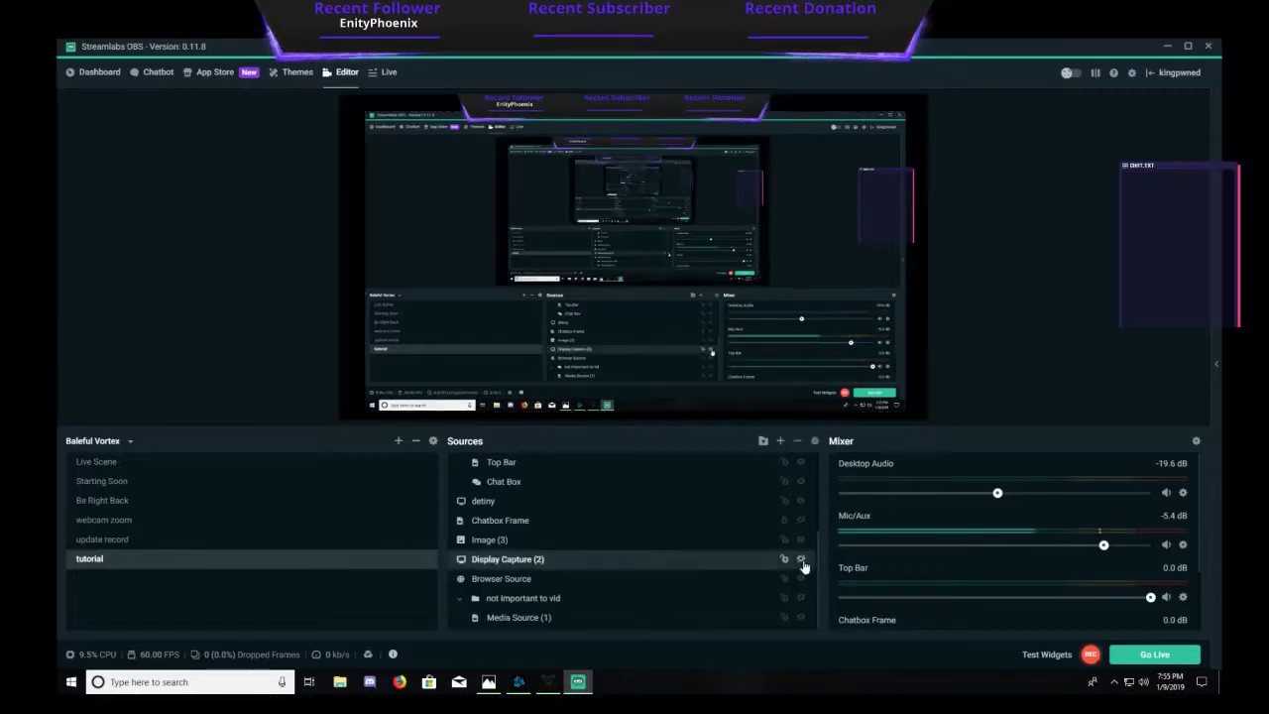
left_click(1079, 292)
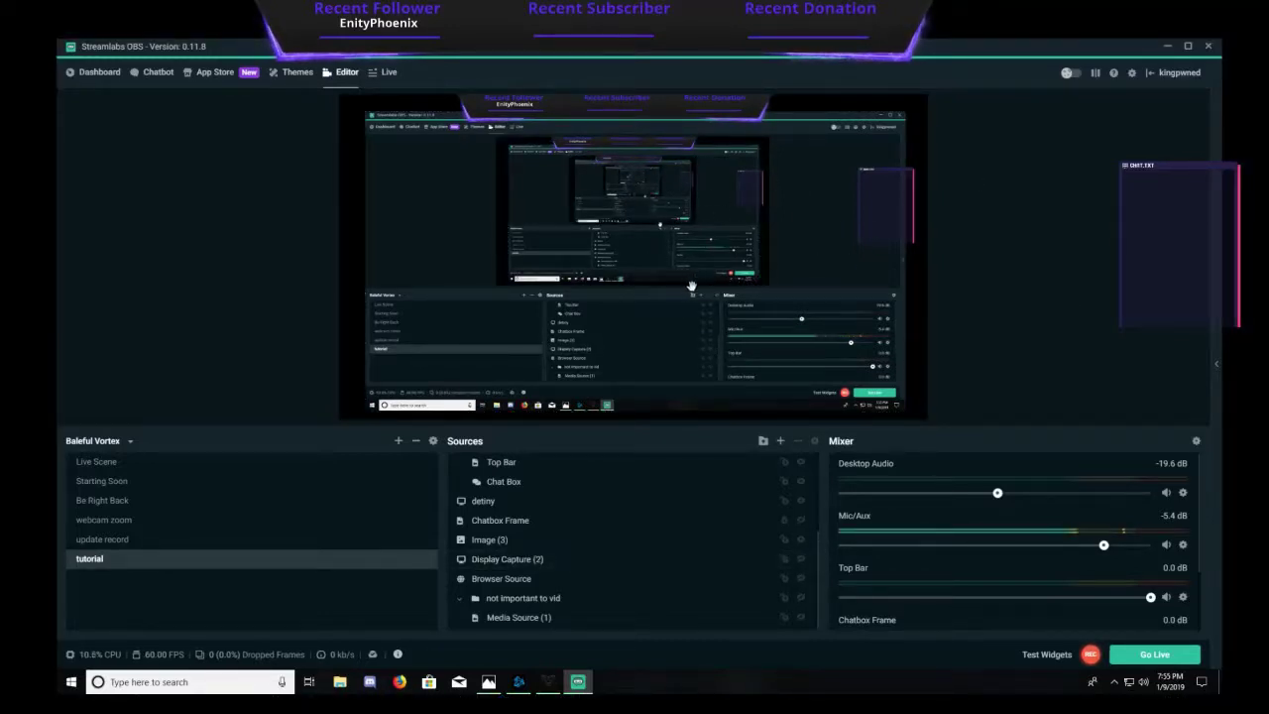
Switch to the game, dismiss its options, and walk the character around to examine how the shrunken capture looks
left_click(542, 691)
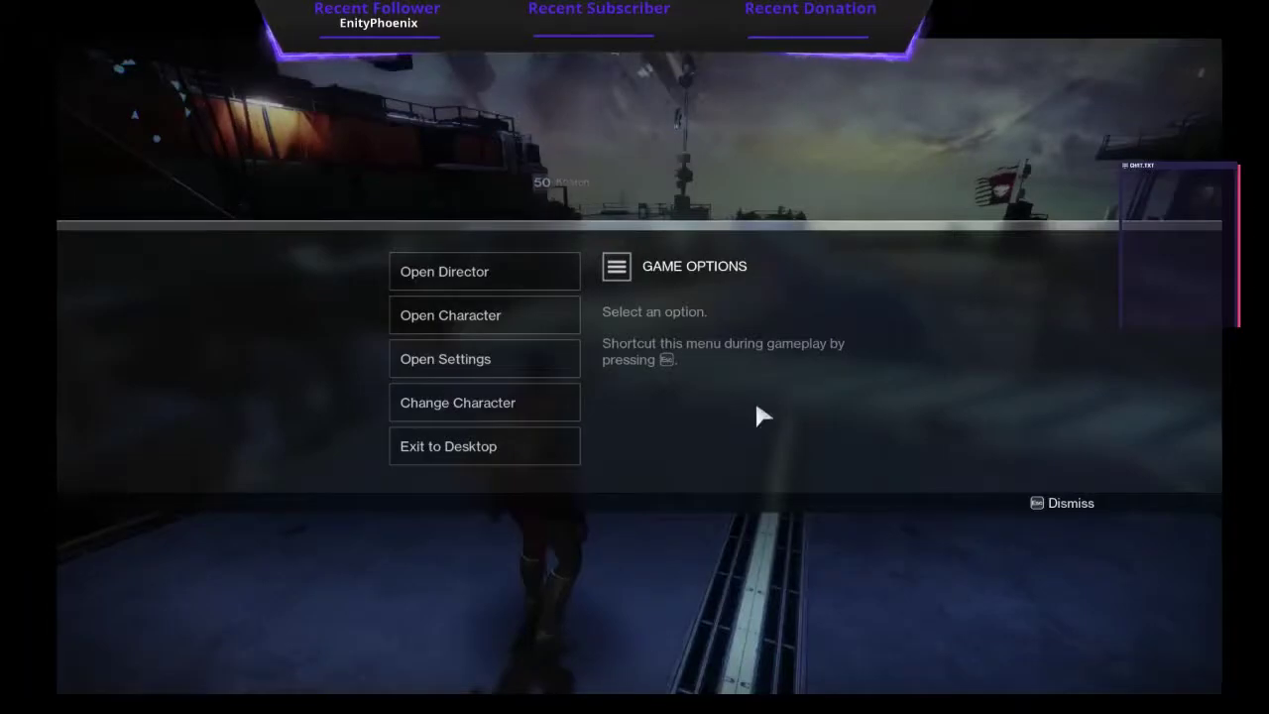
left_click(1091, 506)
key("w")
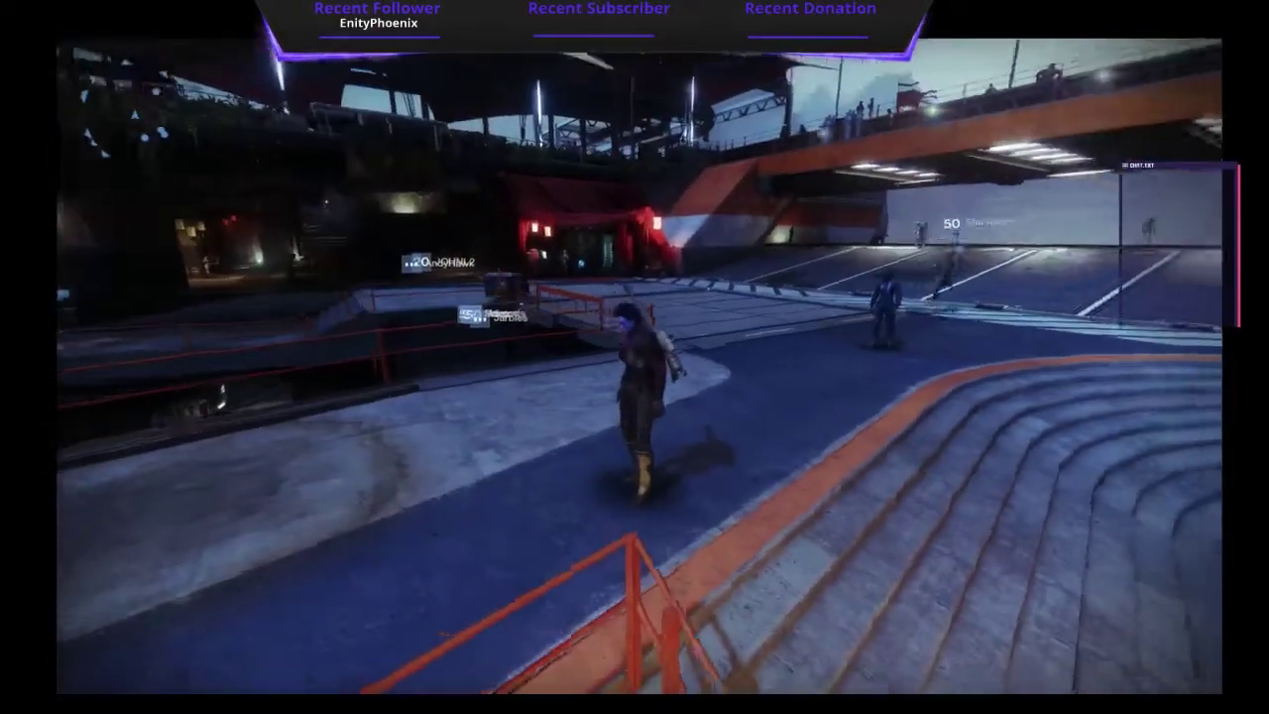
Exit the game to the desktop and confirm quitting the session
key("Escape")
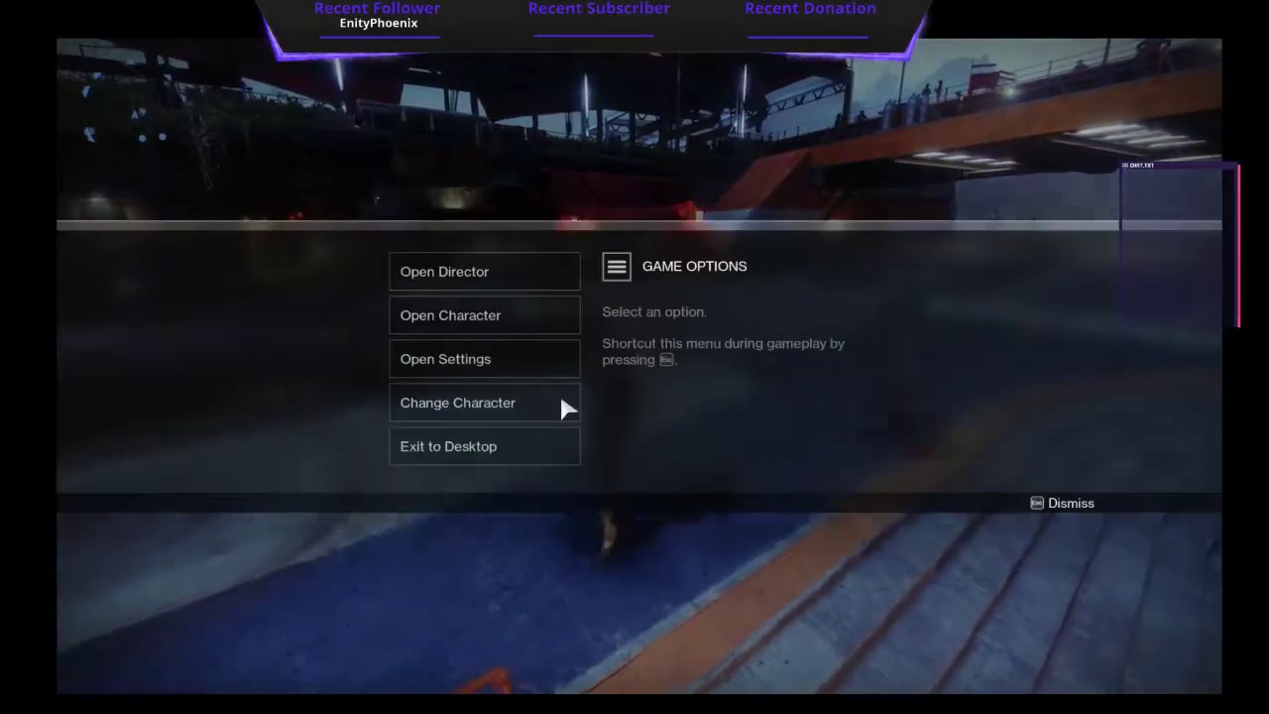
left_click(445, 448)
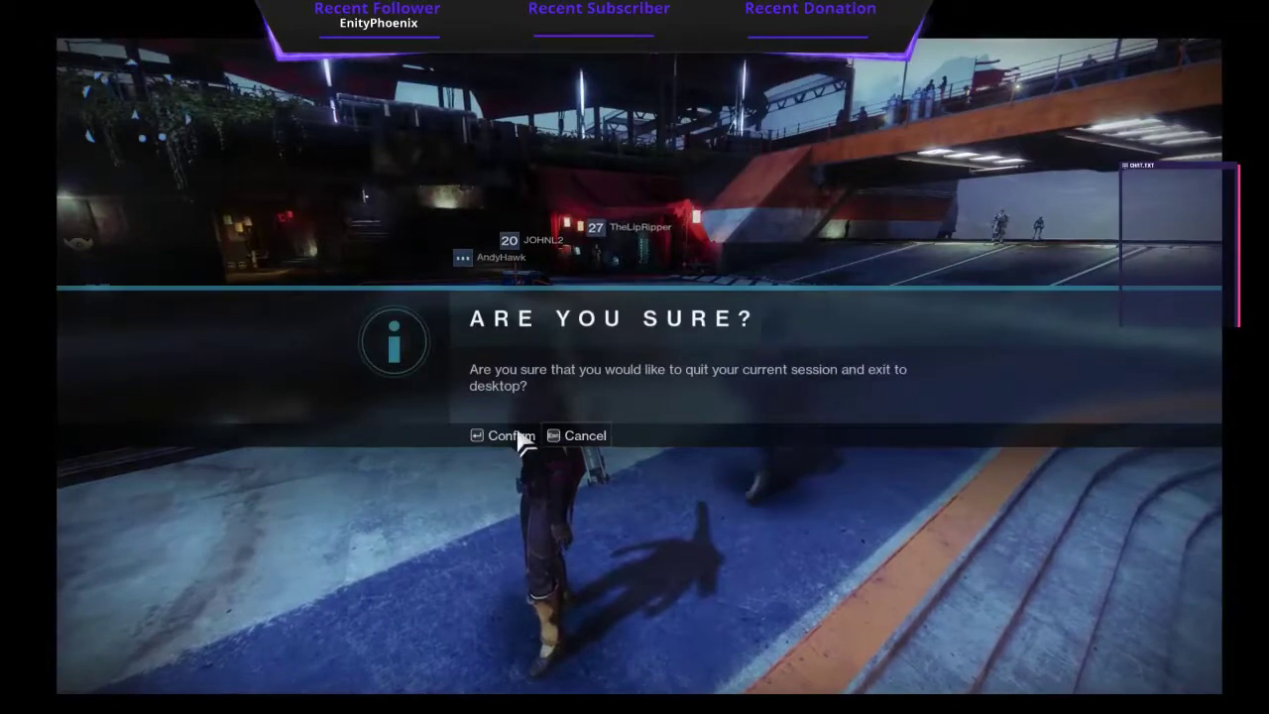
left_click(514, 440)
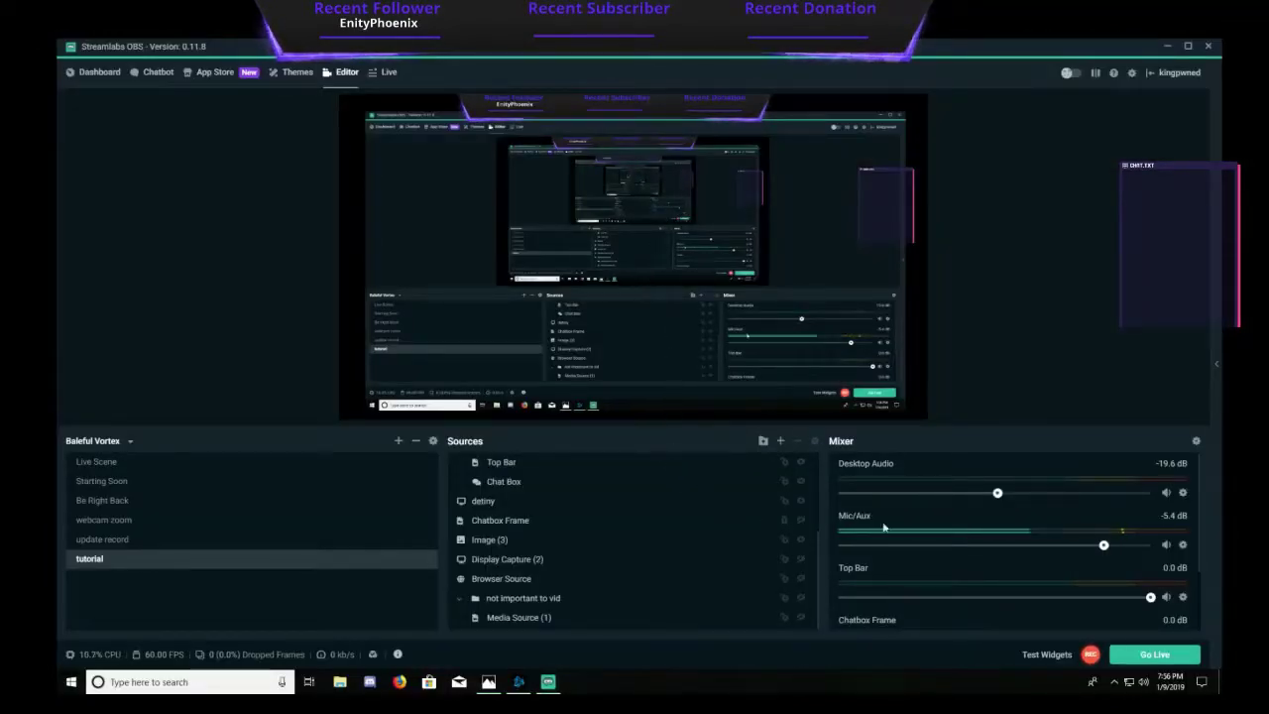
Transform the detiny display capture to fill the whole canvas, and select it in the sources
right_click(775, 327)
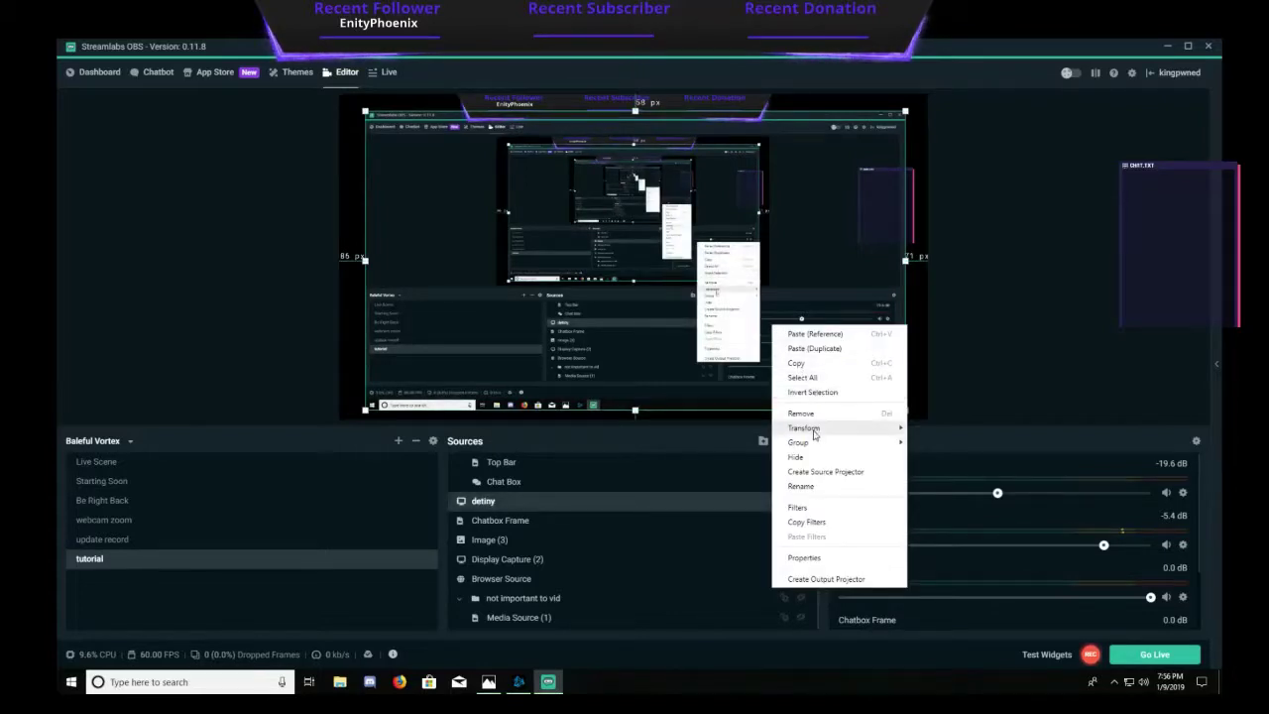
left_click(926, 428)
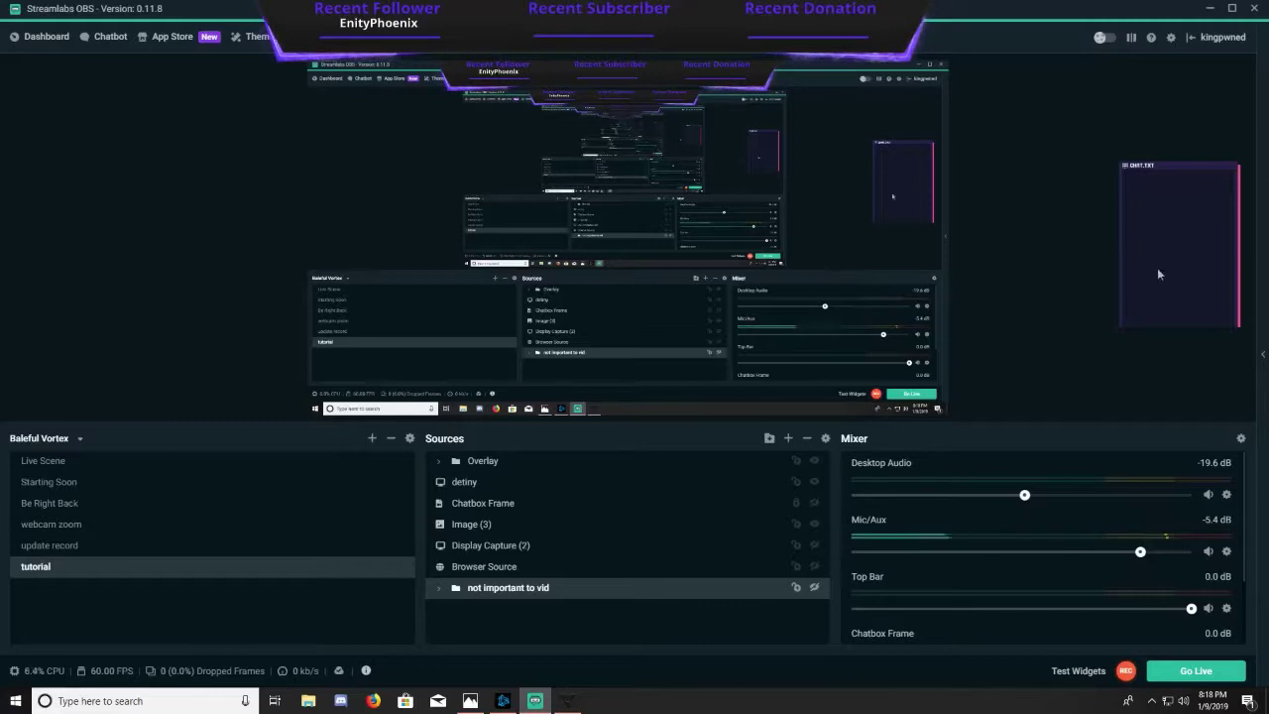
left_click(486, 484)
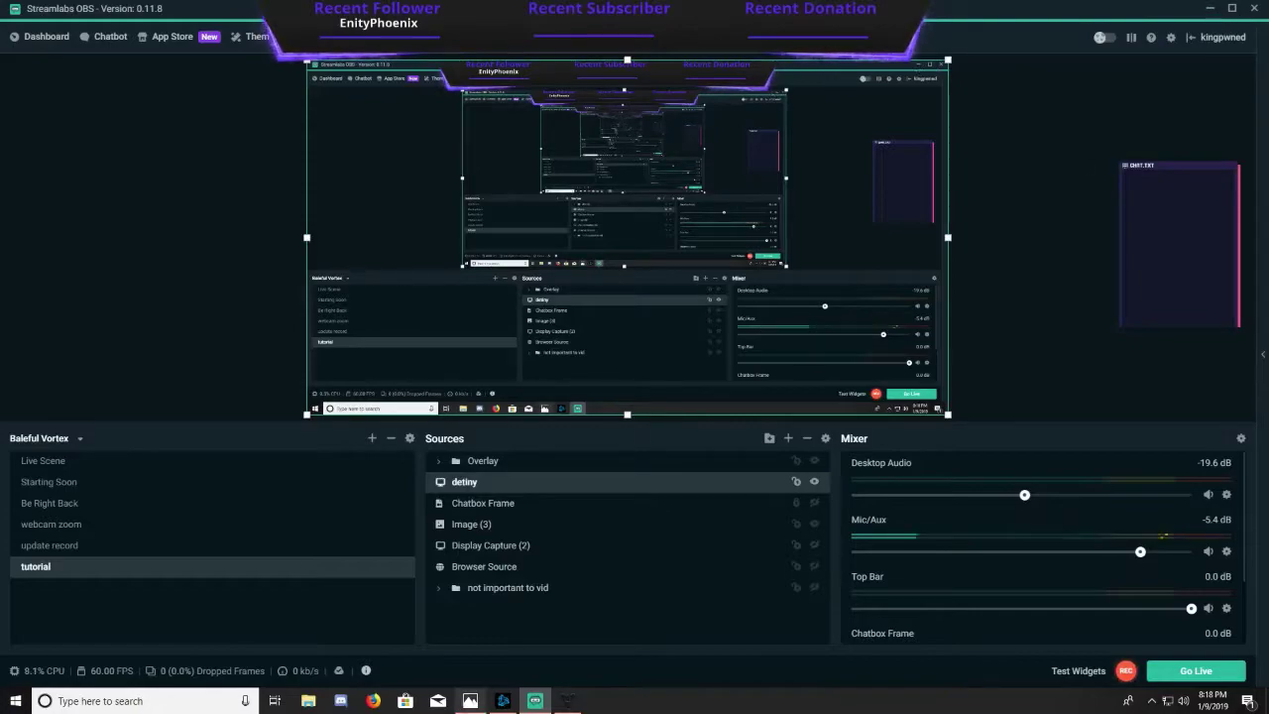
Switch to the game's character selection to check the overlay over it, and return to Streamlabs OBS
left_click(563, 700)
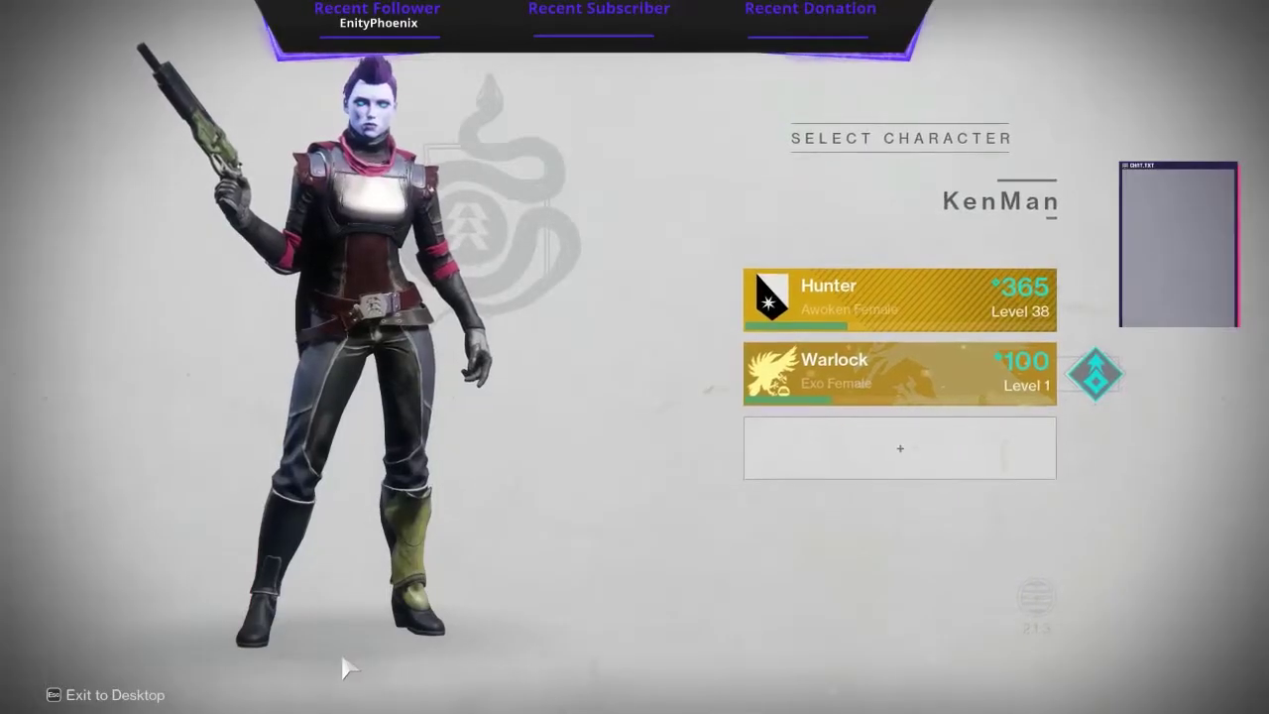
key("super")
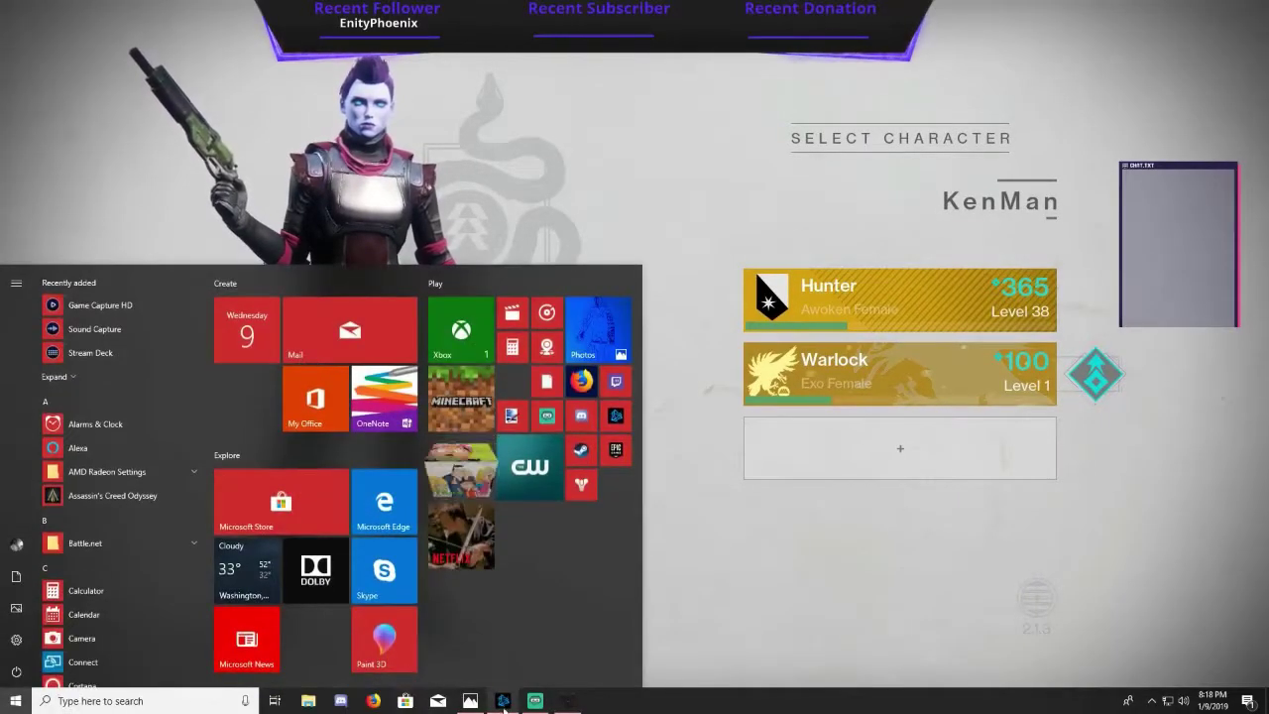
left_click(536, 700)
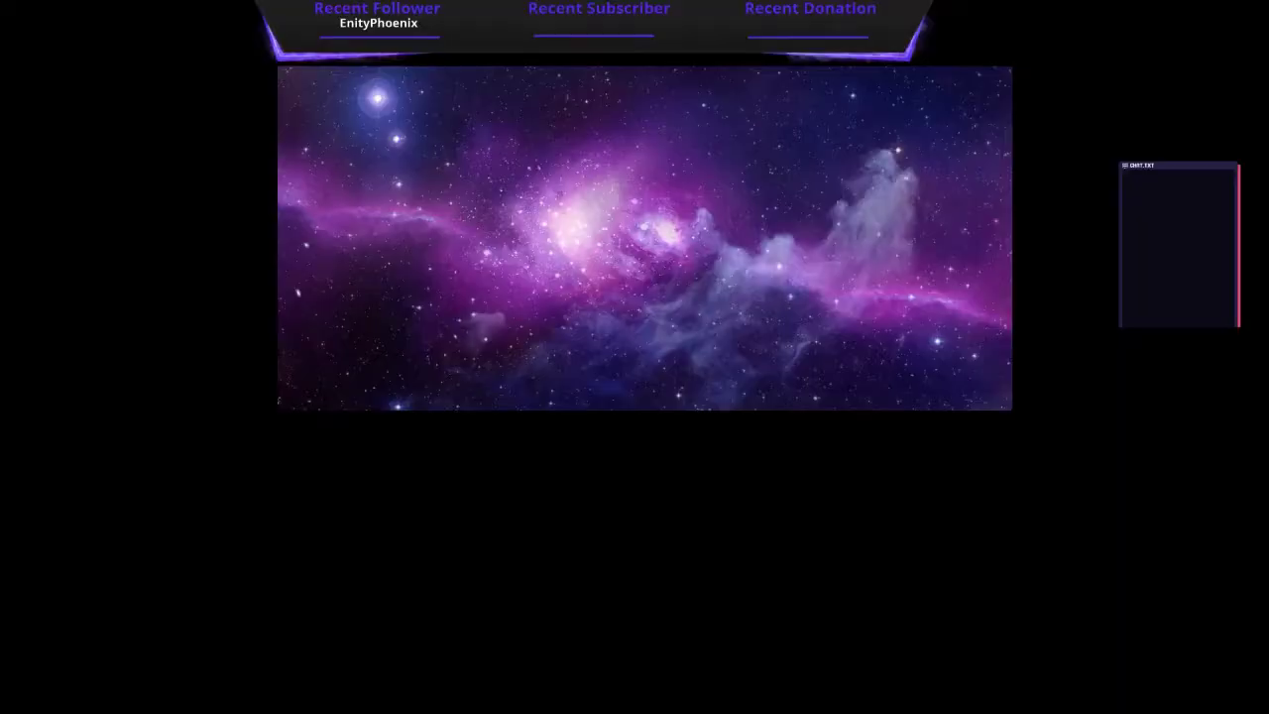
Toggle the detiny source's visibility off and back on
left_click(813, 483)
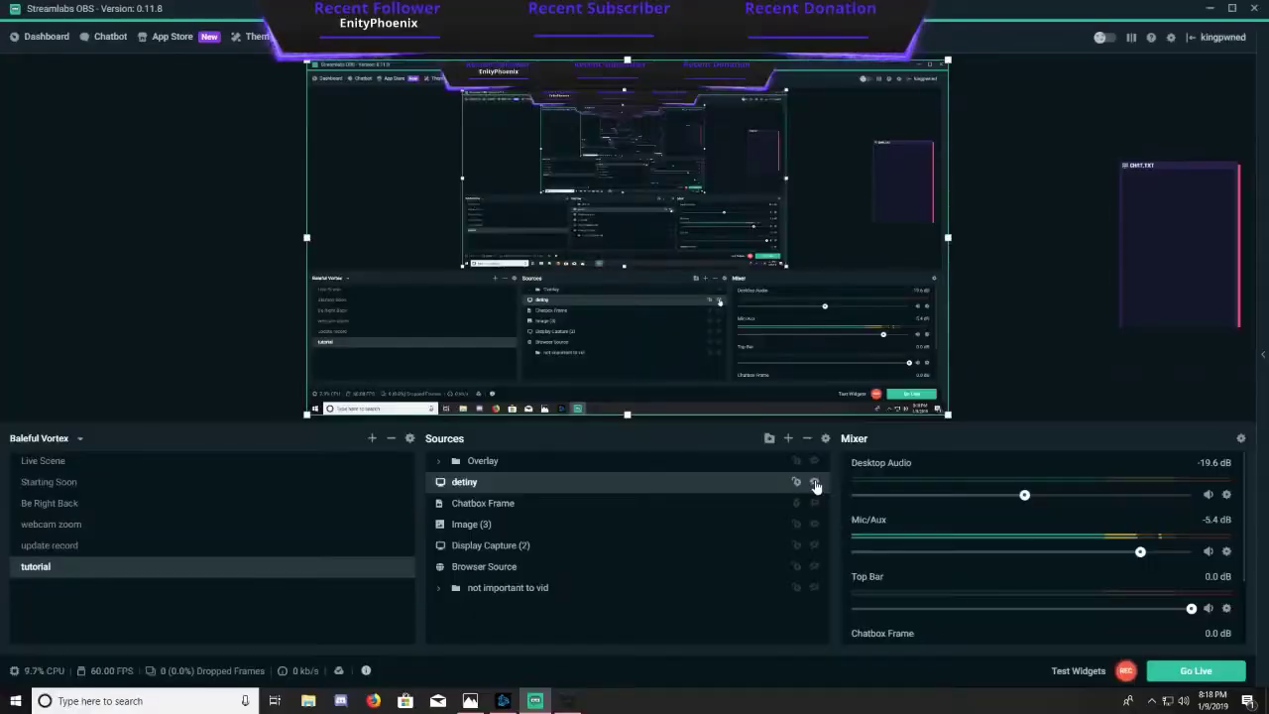
left_click(813, 483)
left_click(813, 482)
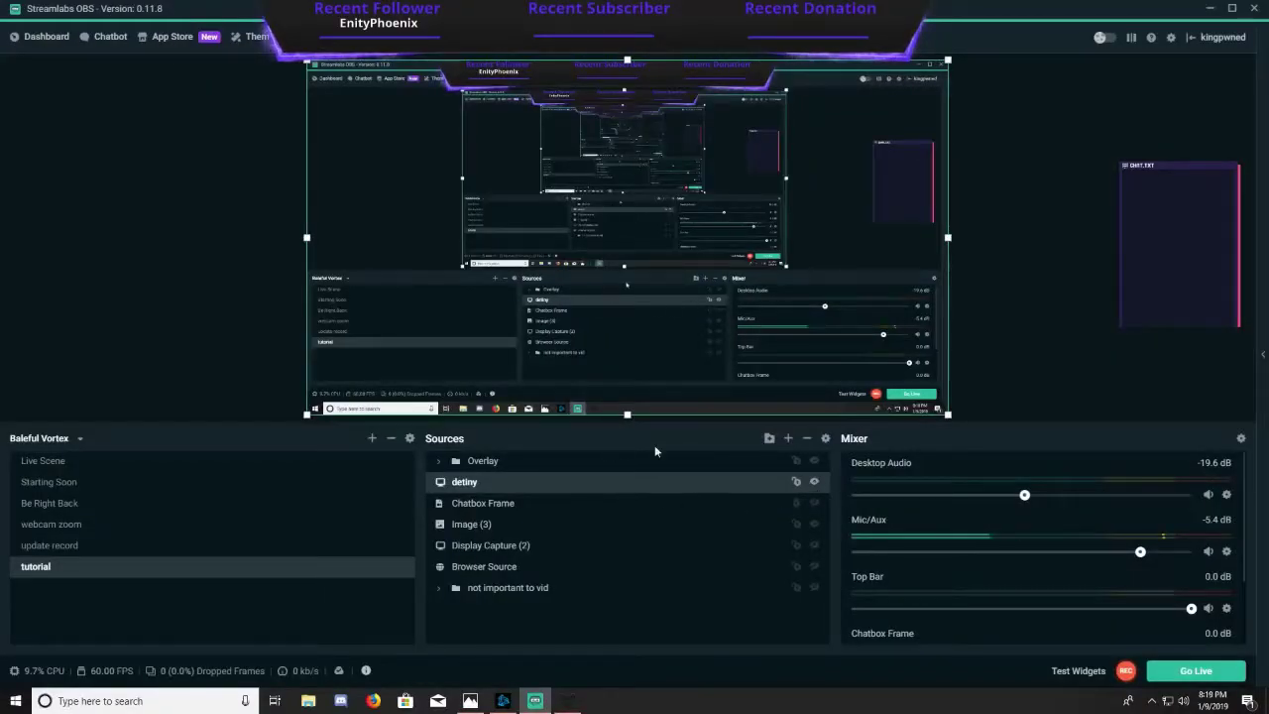
Try to add a new Window Capture source named "Window Capture (1)"
left_click(788, 439)
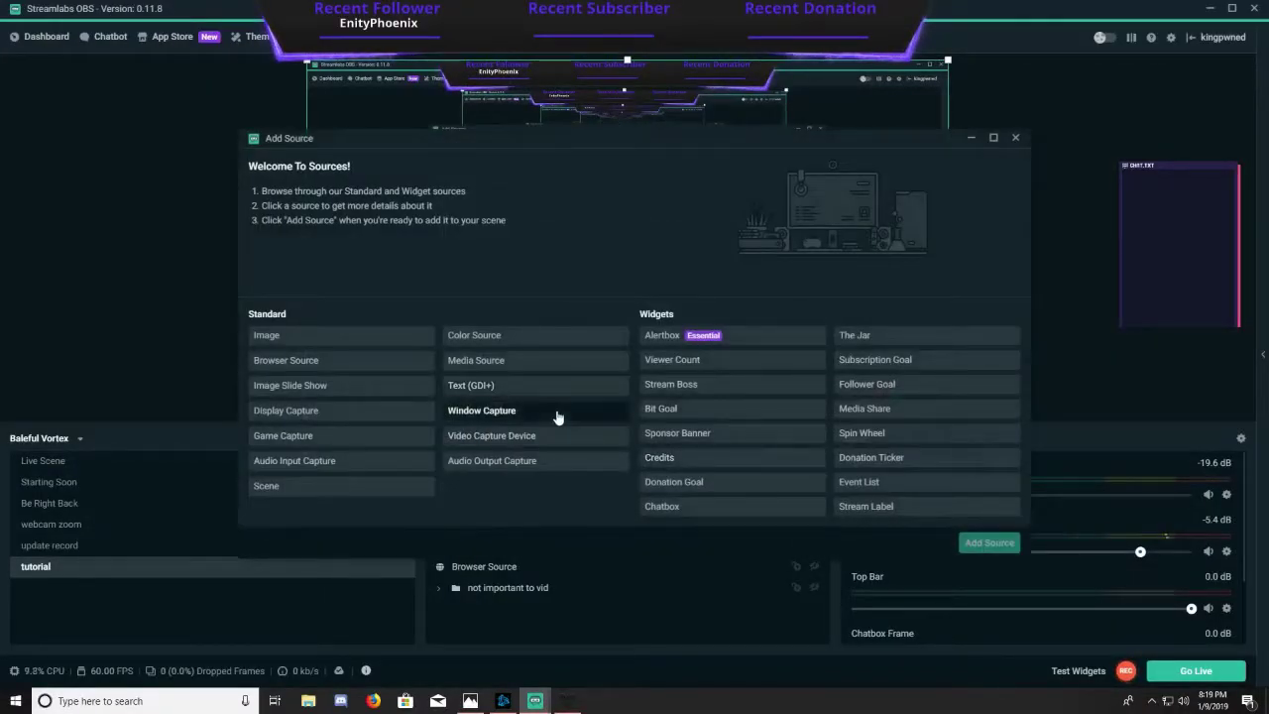
left_click(556, 412)
left_click(996, 547)
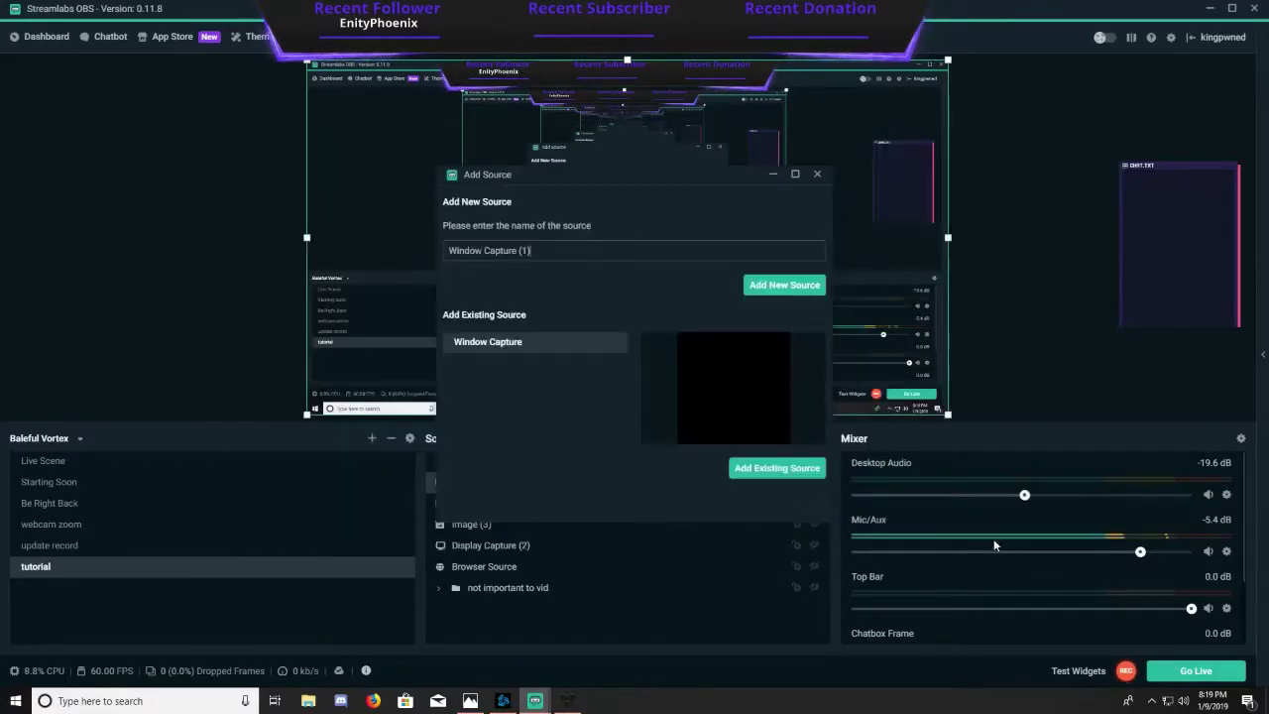
left_click(793, 288)
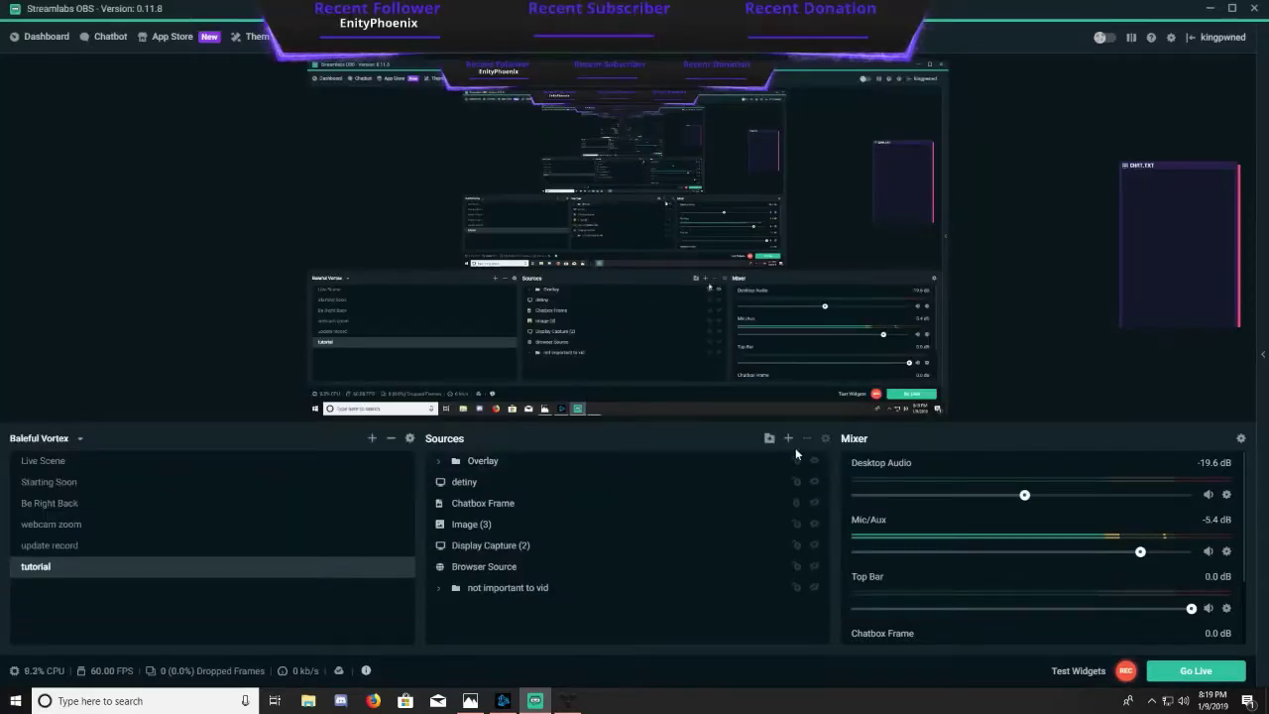
Add a new Game Capture source named "Game Capture (1)" to the tutorial scene
left_click(788, 438)
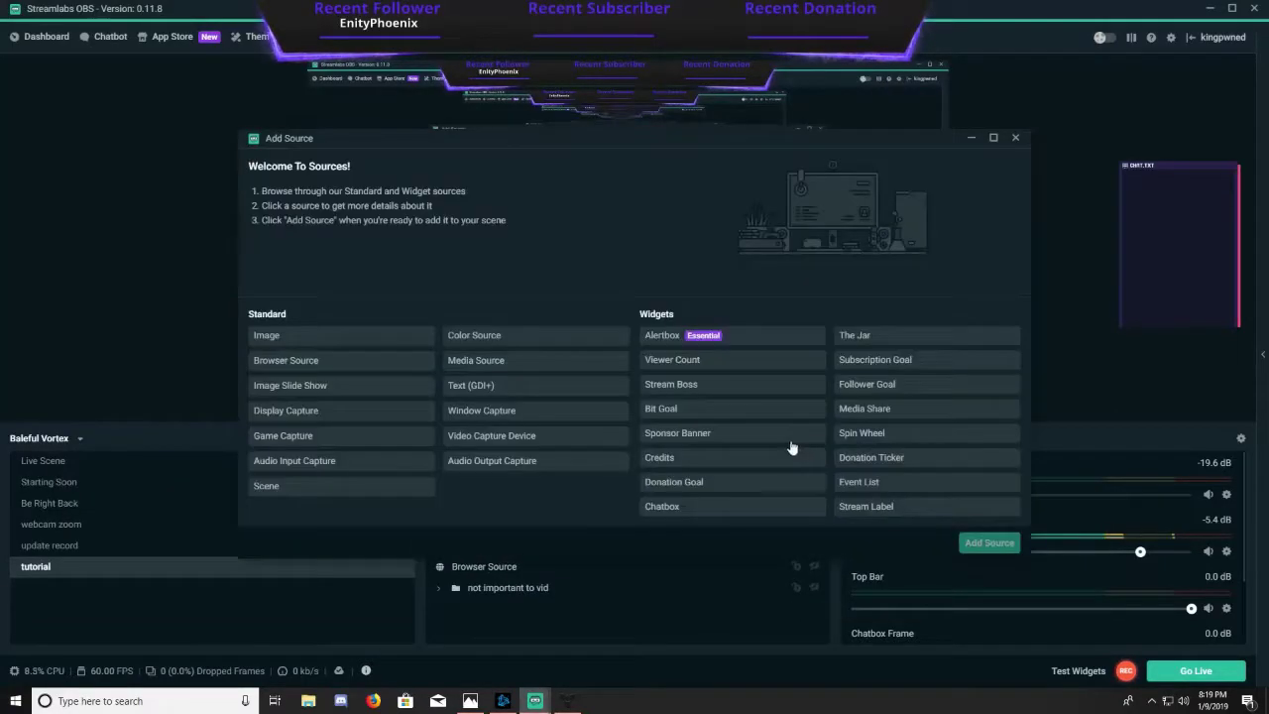
left_click(368, 437)
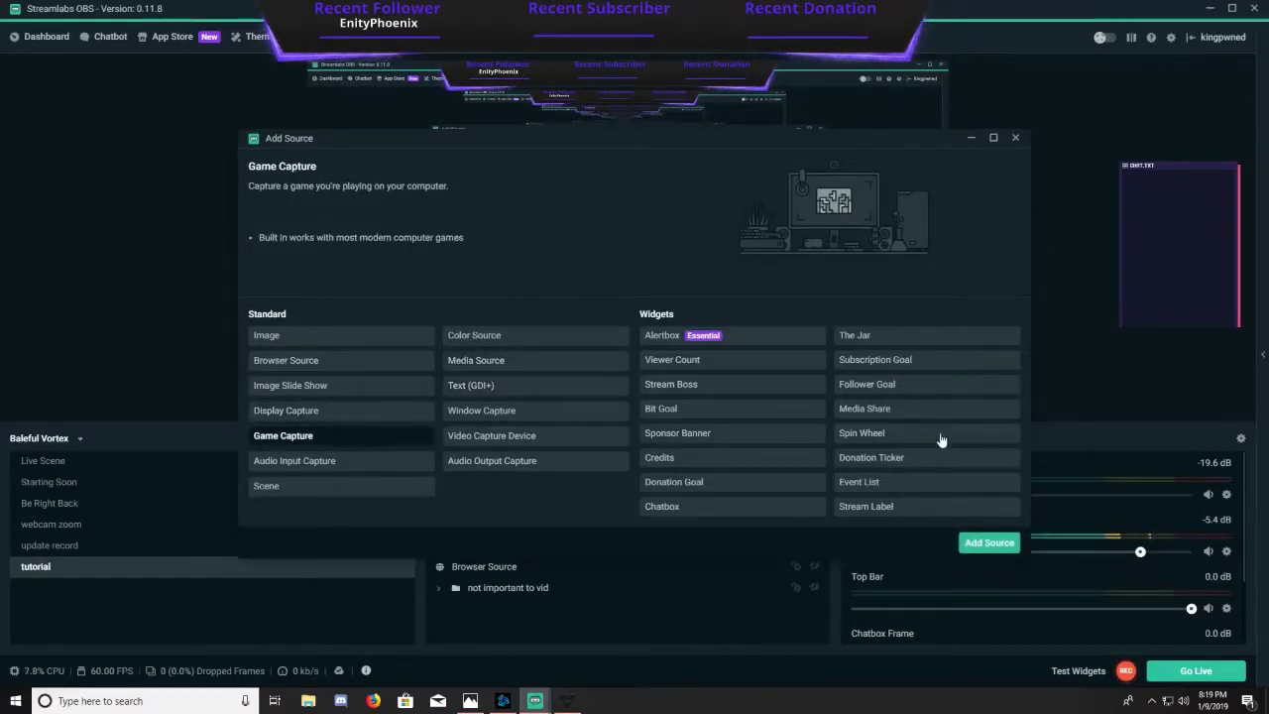
left_click(969, 556)
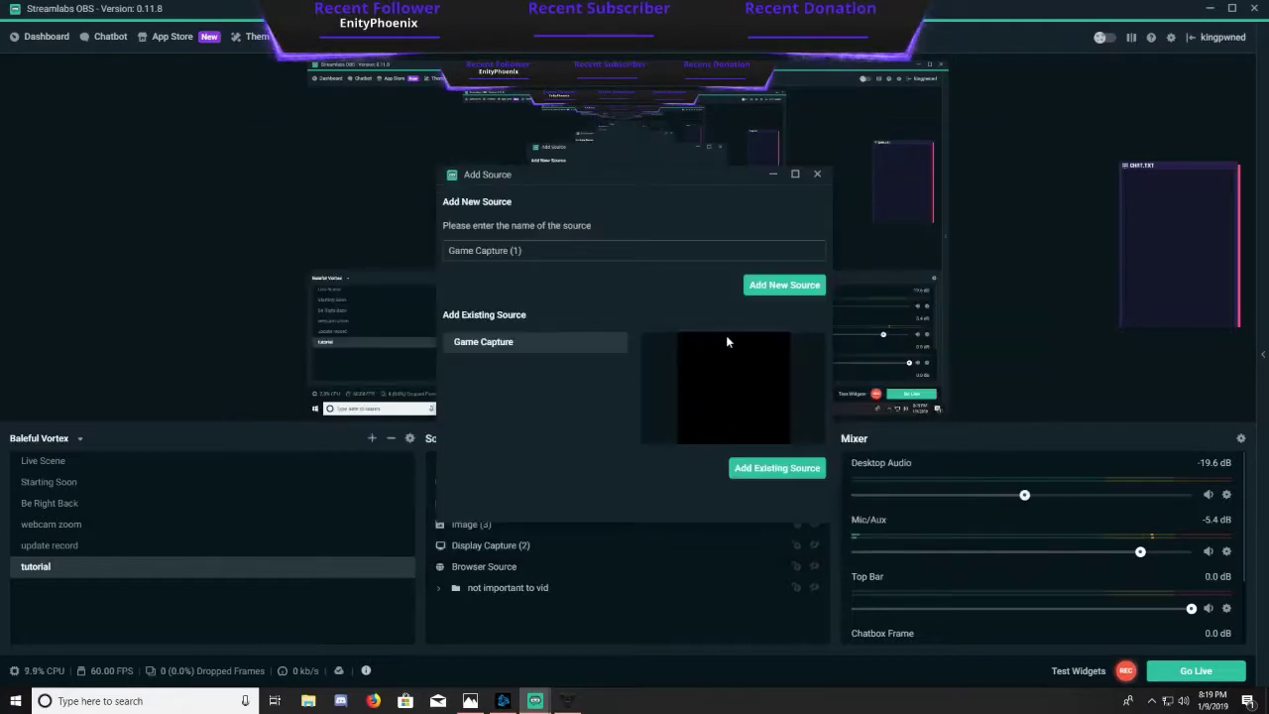
left_click(779, 287)
Set the game capture mode to "Capture specific window" with [destiny2.exe]: Destiny 2 as the window, and confirm the settings
left_click(733, 258)
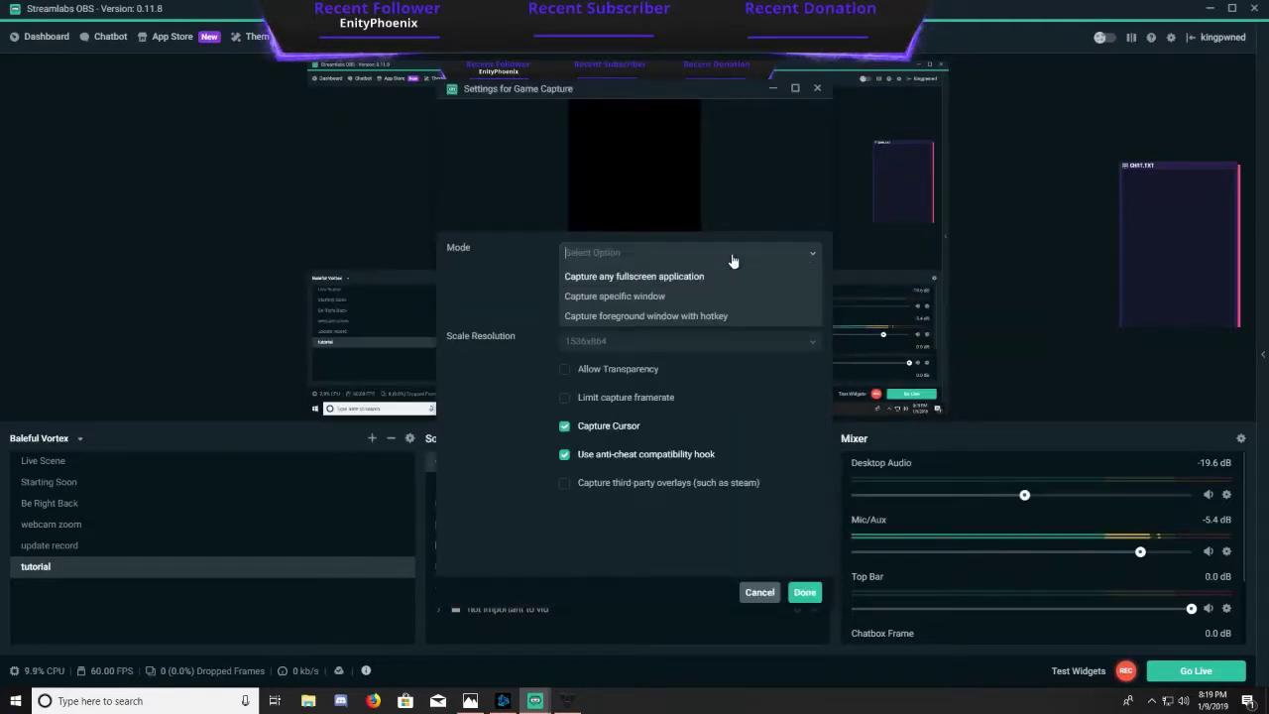
left_click(698, 297)
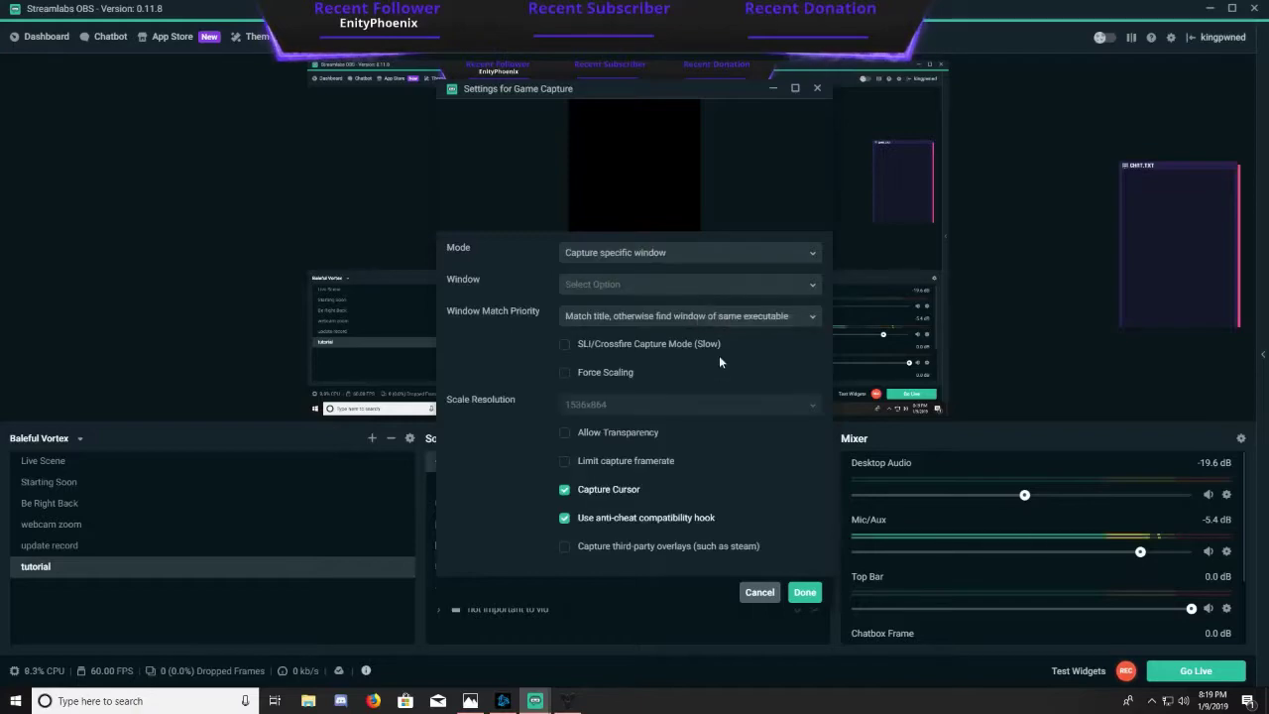
left_click(701, 288)
left_click(694, 404)
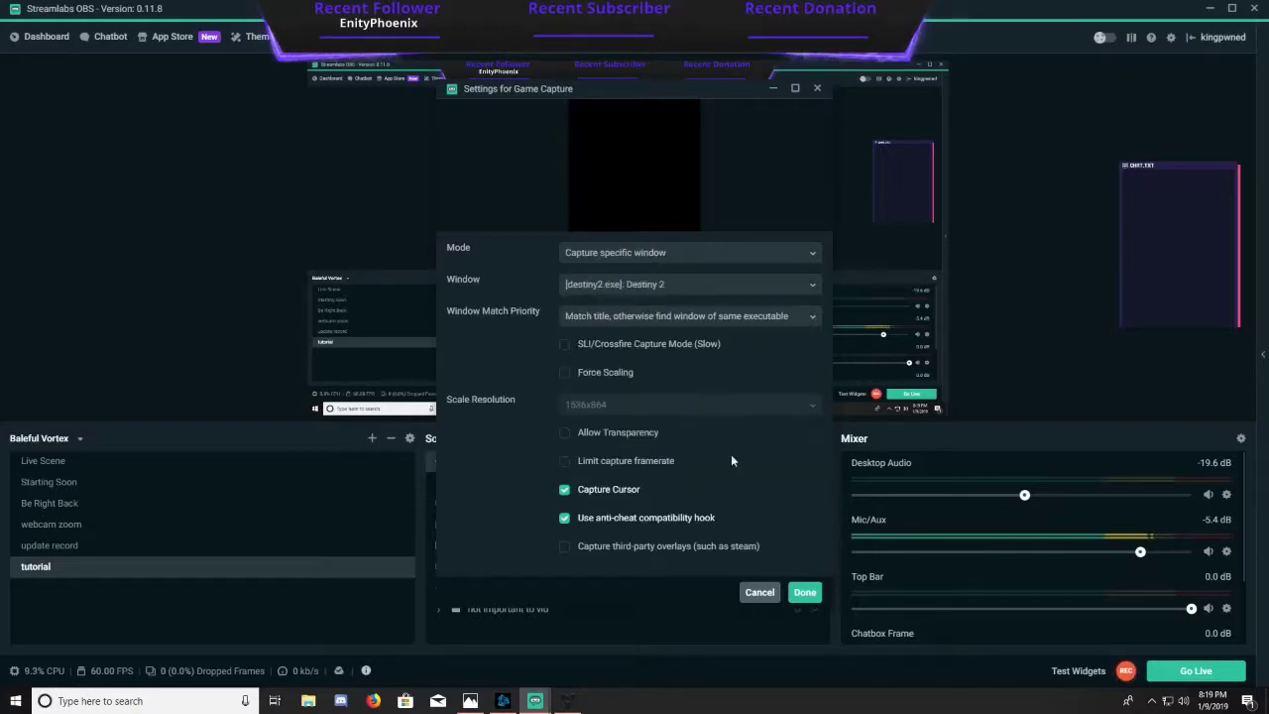
left_click(805, 593)
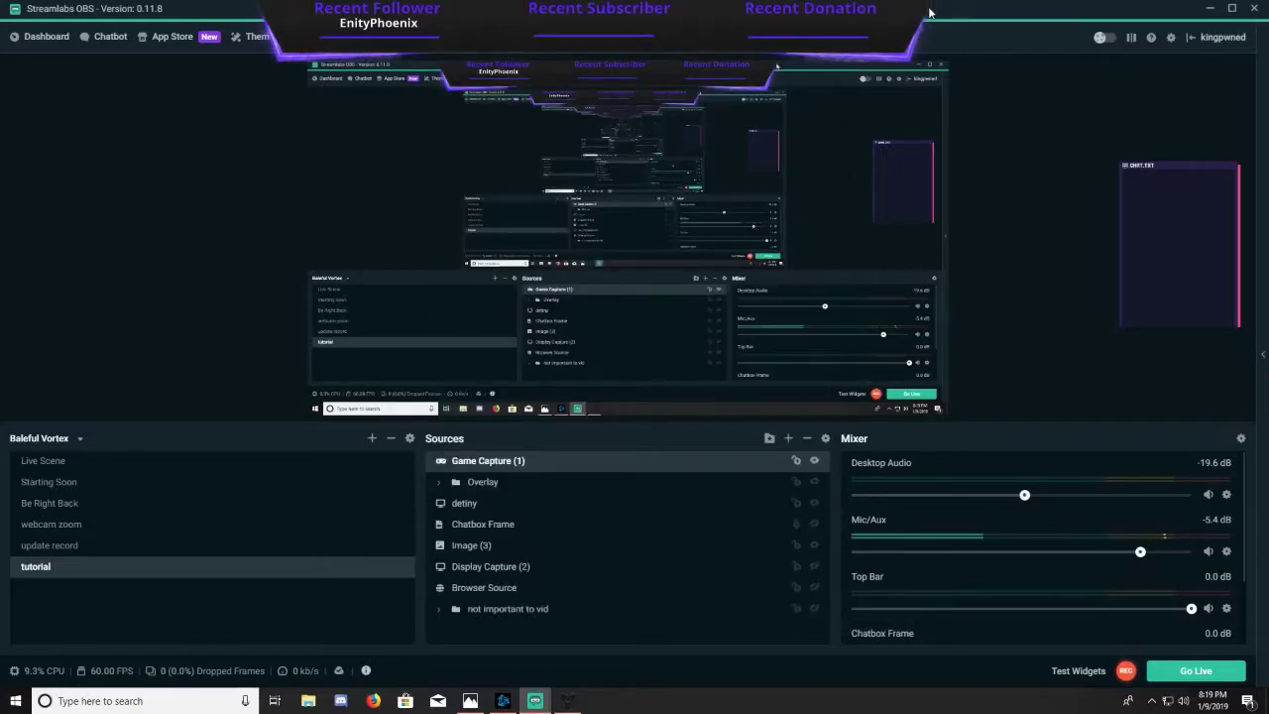
Reduce the Streamlabs OBS window to reveal the game, and hide and reshow the detiny source to check the game capture
left_click_drag(929, 12, 764, 80)
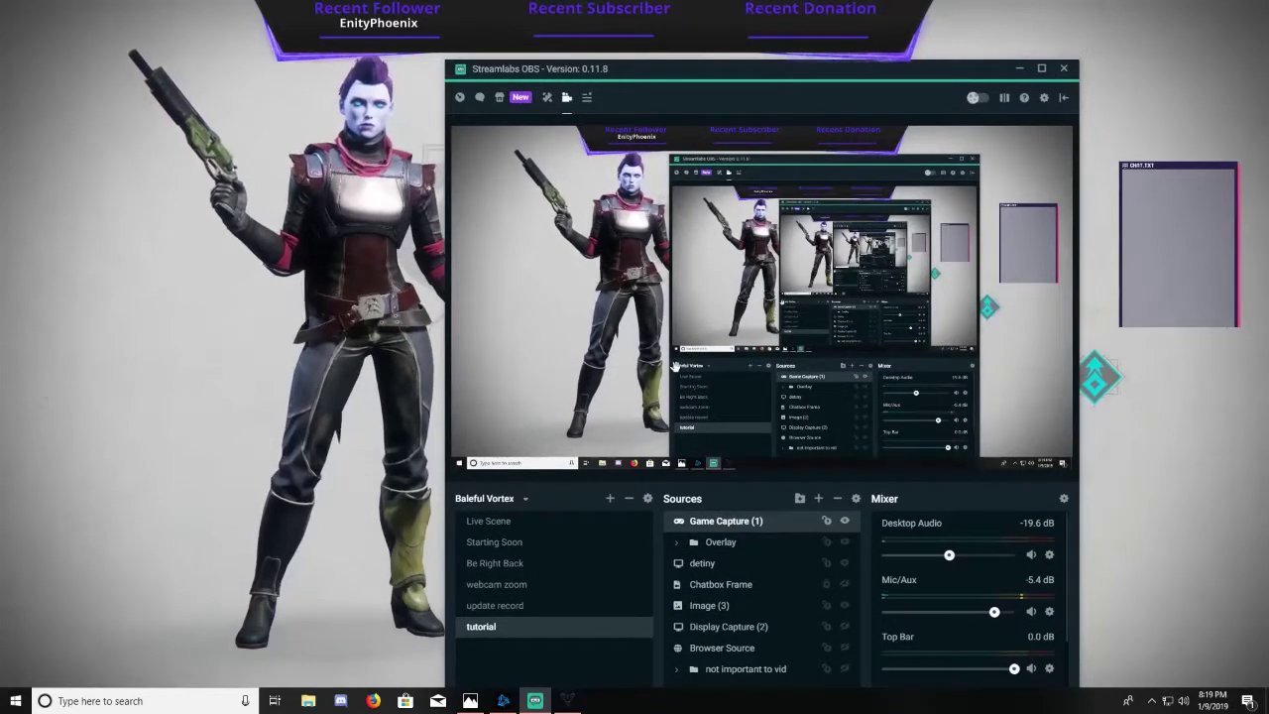
left_click(845, 563)
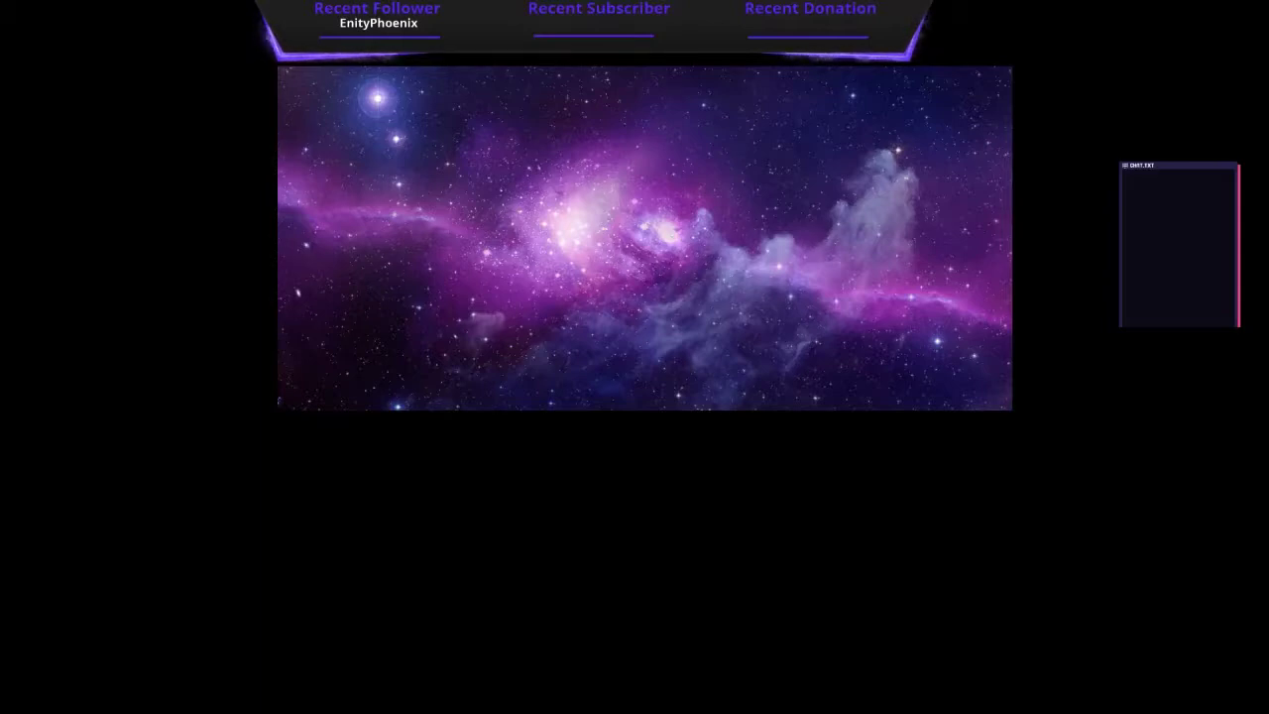
left_click(845, 565)
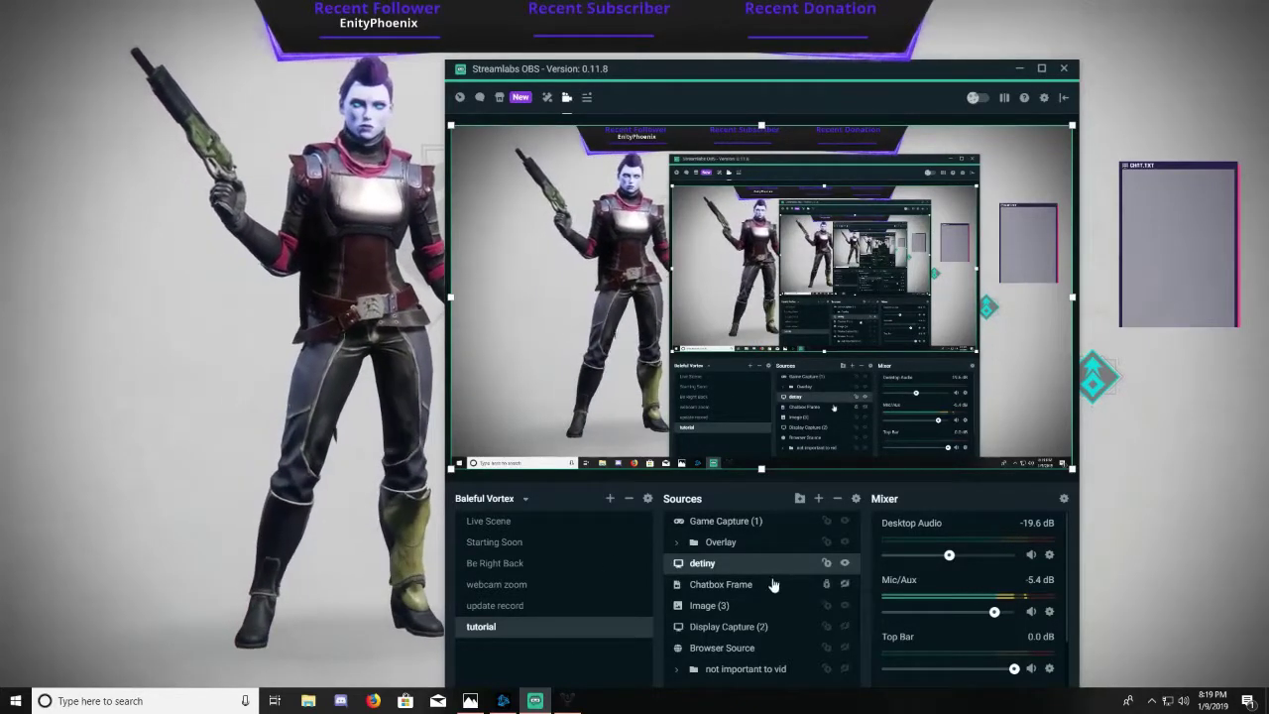
Change the captured window of Game Capture (1) to [Microsoft.Photos.exe]: Photos, and check it using the detiny source's visibility
right_click(757, 525)
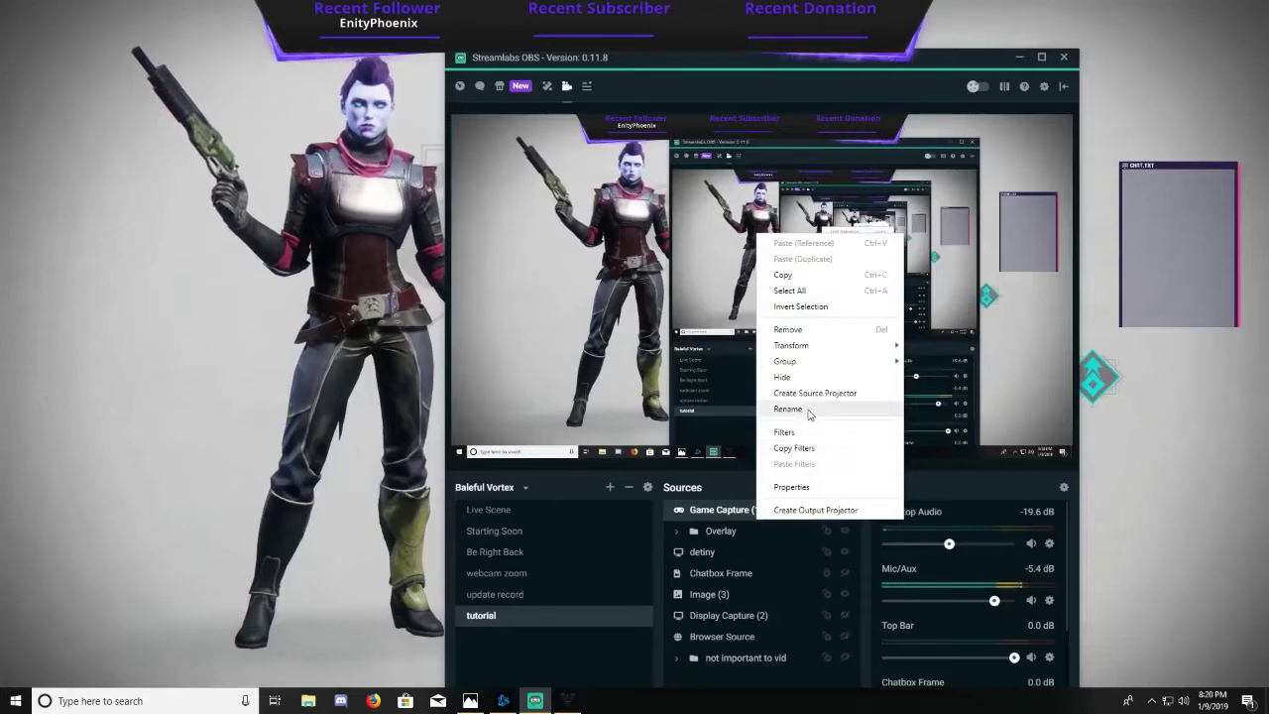
left_click(806, 487)
left_click(762, 332)
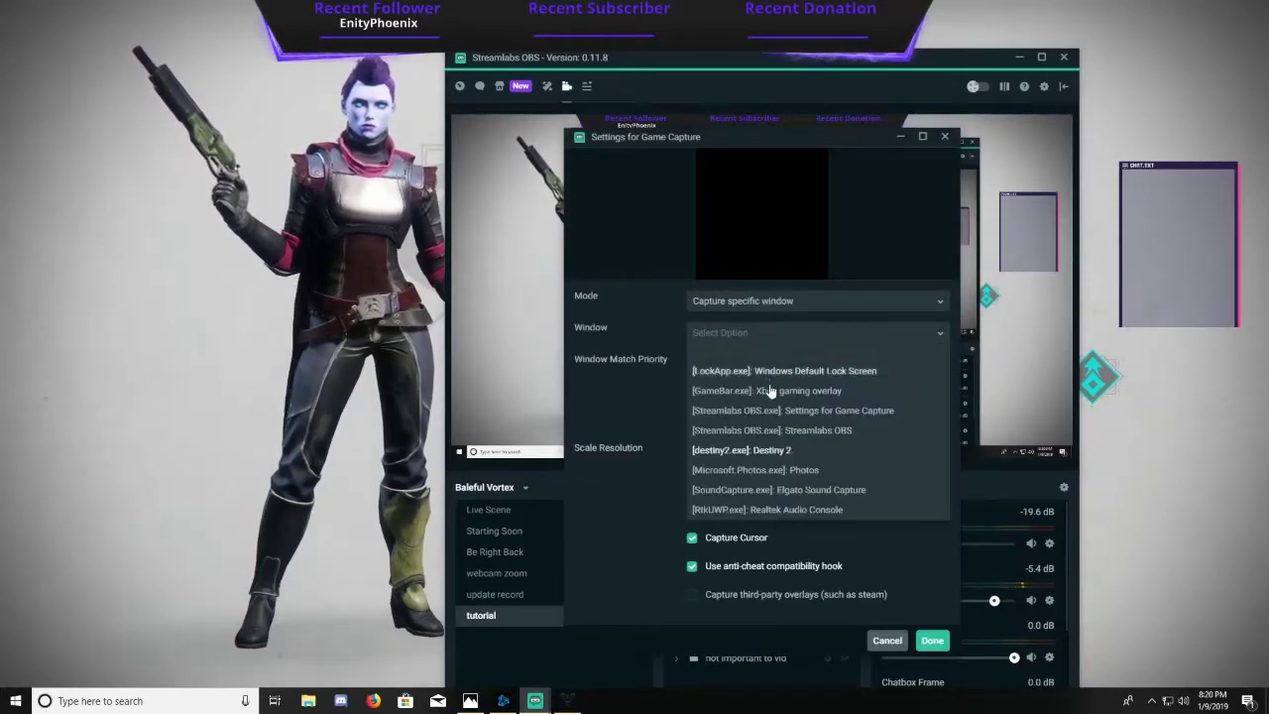
left_click(781, 472)
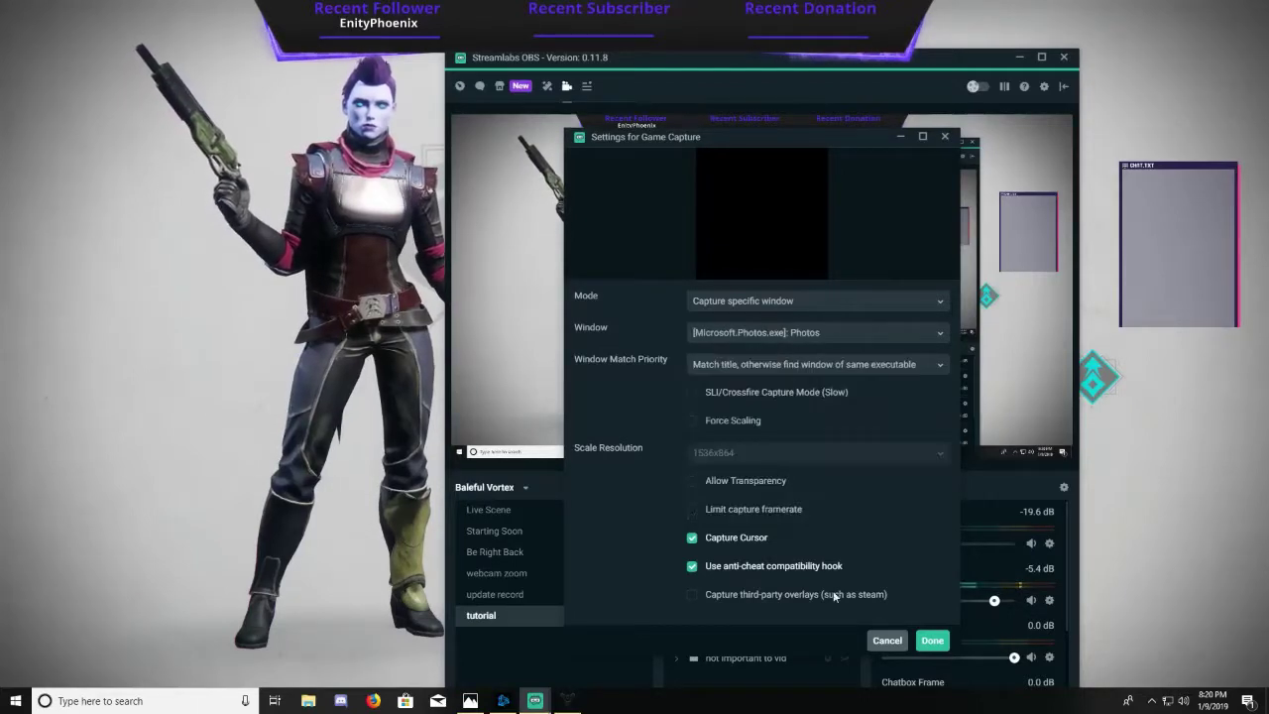
left_click(932, 640)
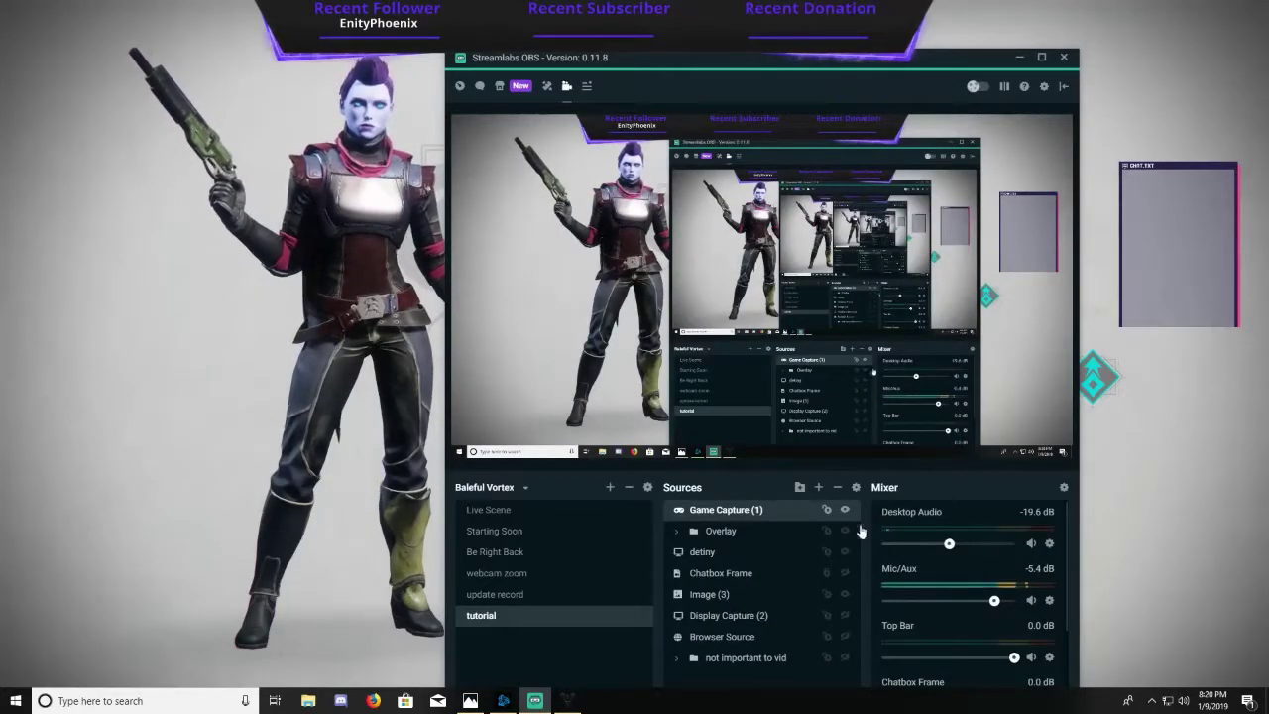
left_click(848, 552)
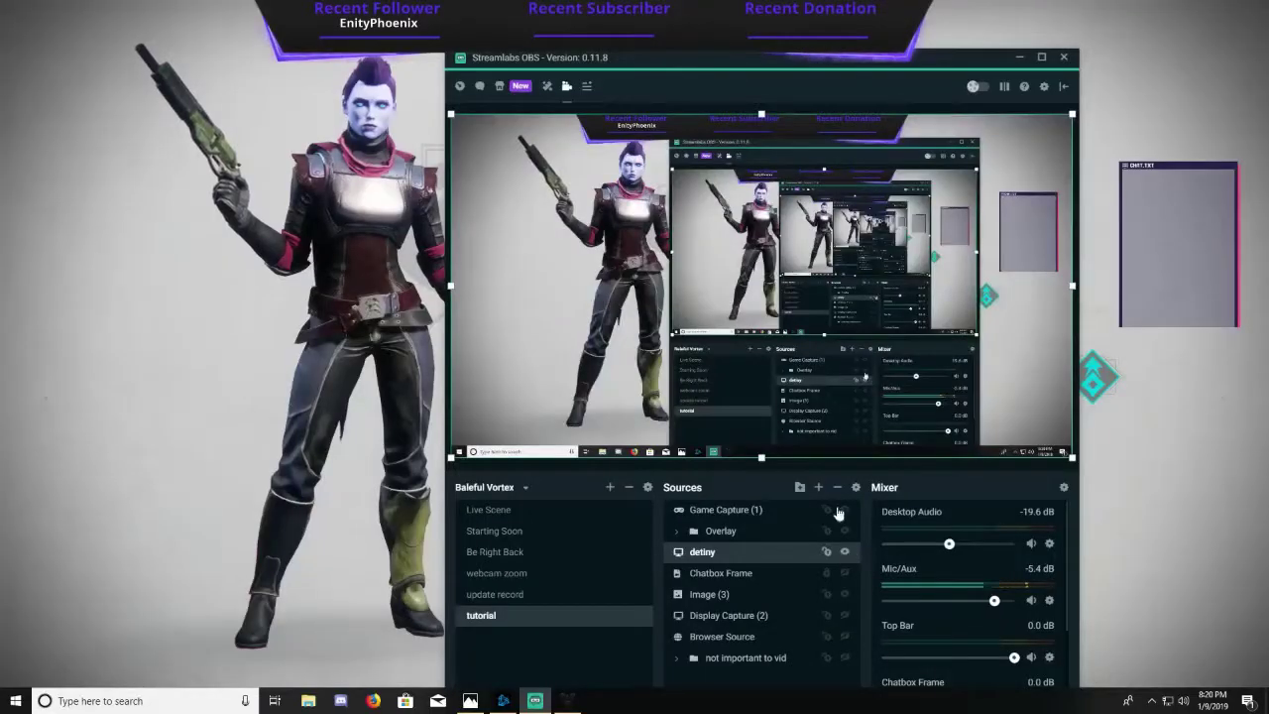
Remove the Game Capture (1) source from the tutorial scene
right_click(759, 511)
left_click(758, 509)
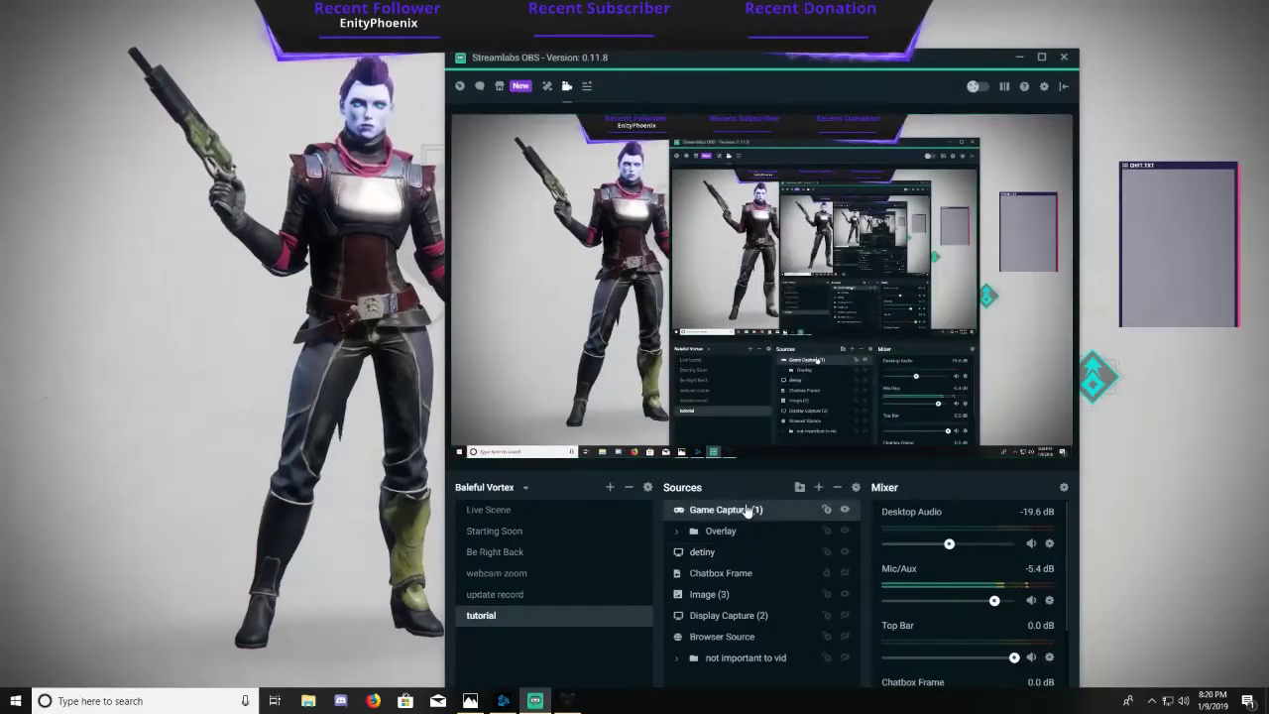
right_click(757, 503)
left_click(778, 314)
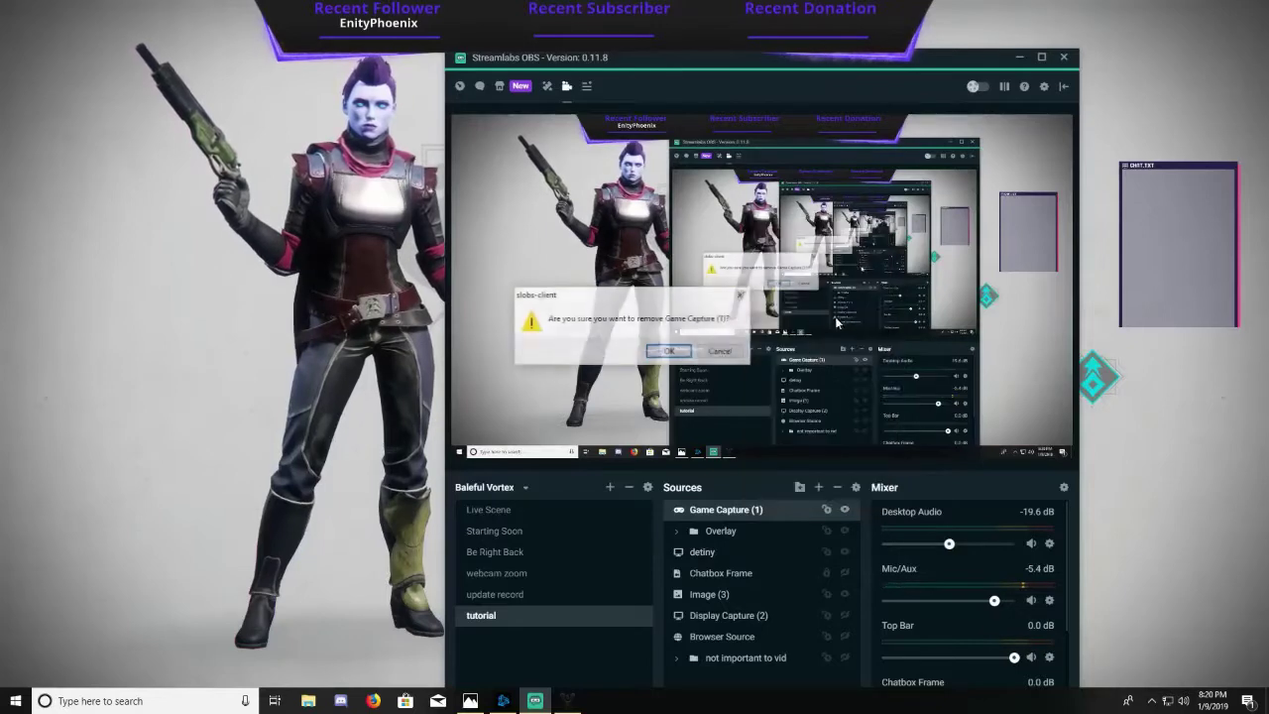
left_click(667, 351)
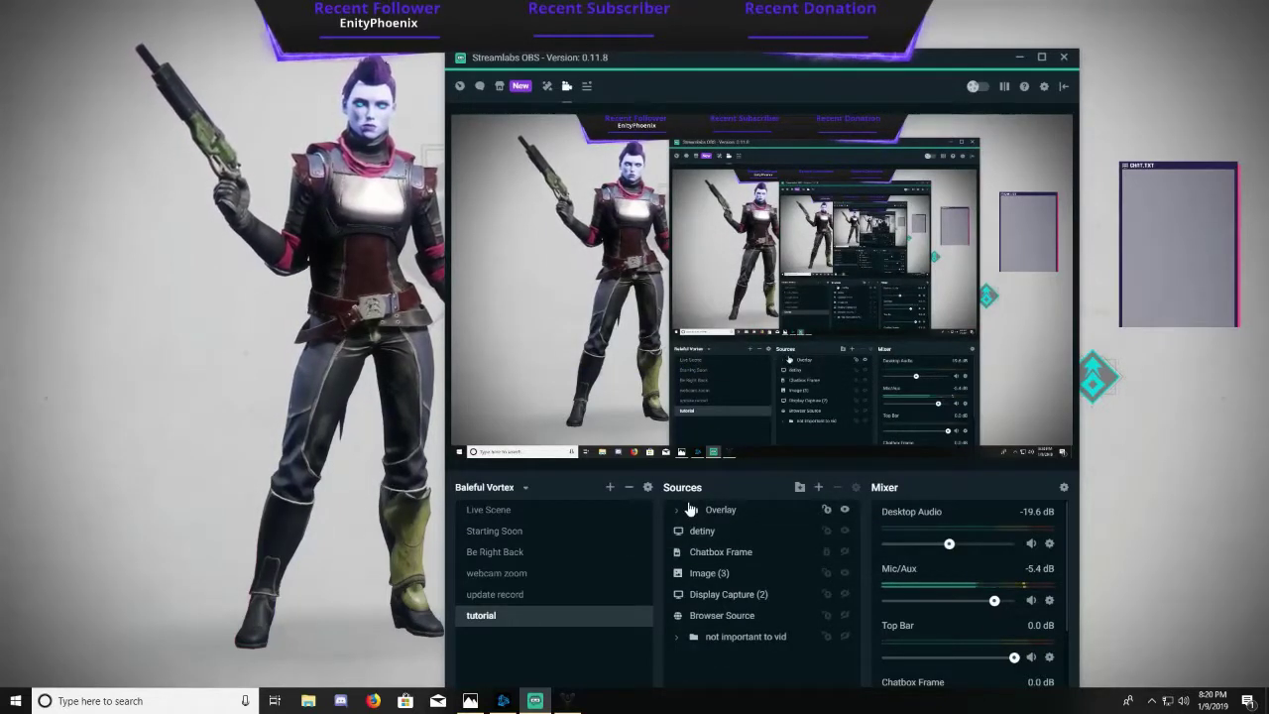
Examine the Video Capture Device description among the source types, close it without adding a source, and maximize the Streamlabs OBS window
left_click(819, 488)
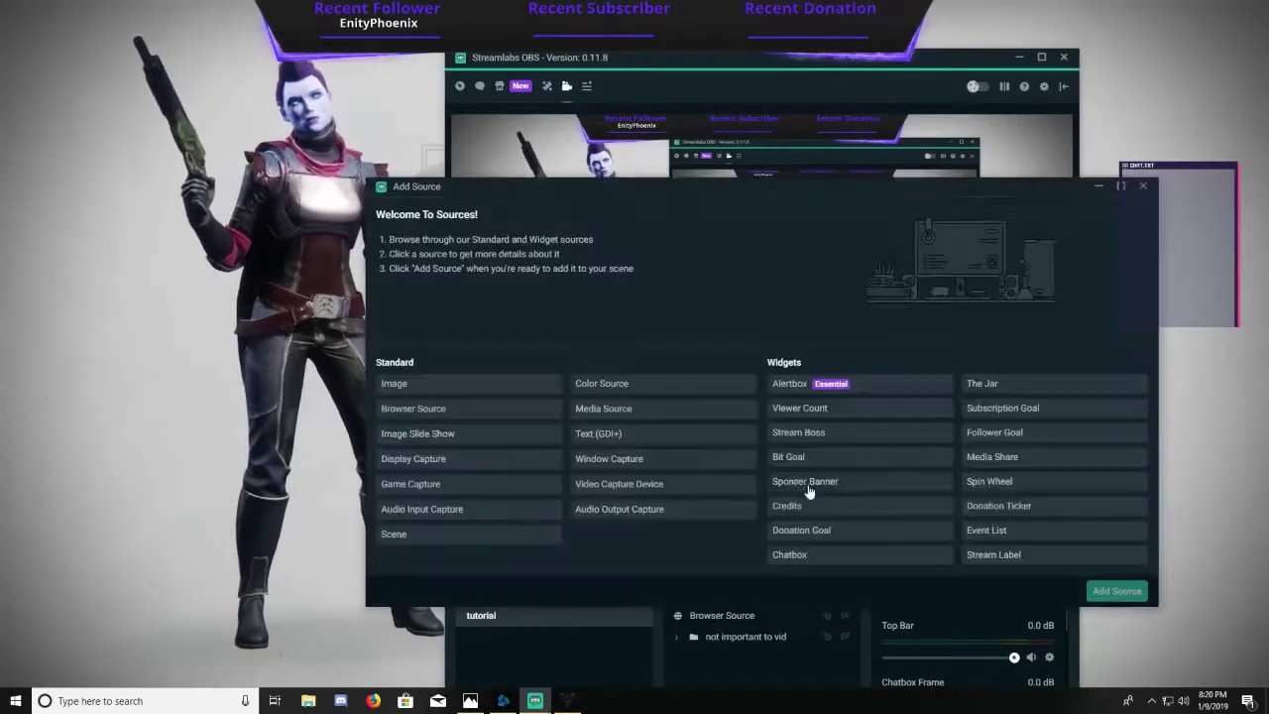
left_click(655, 491)
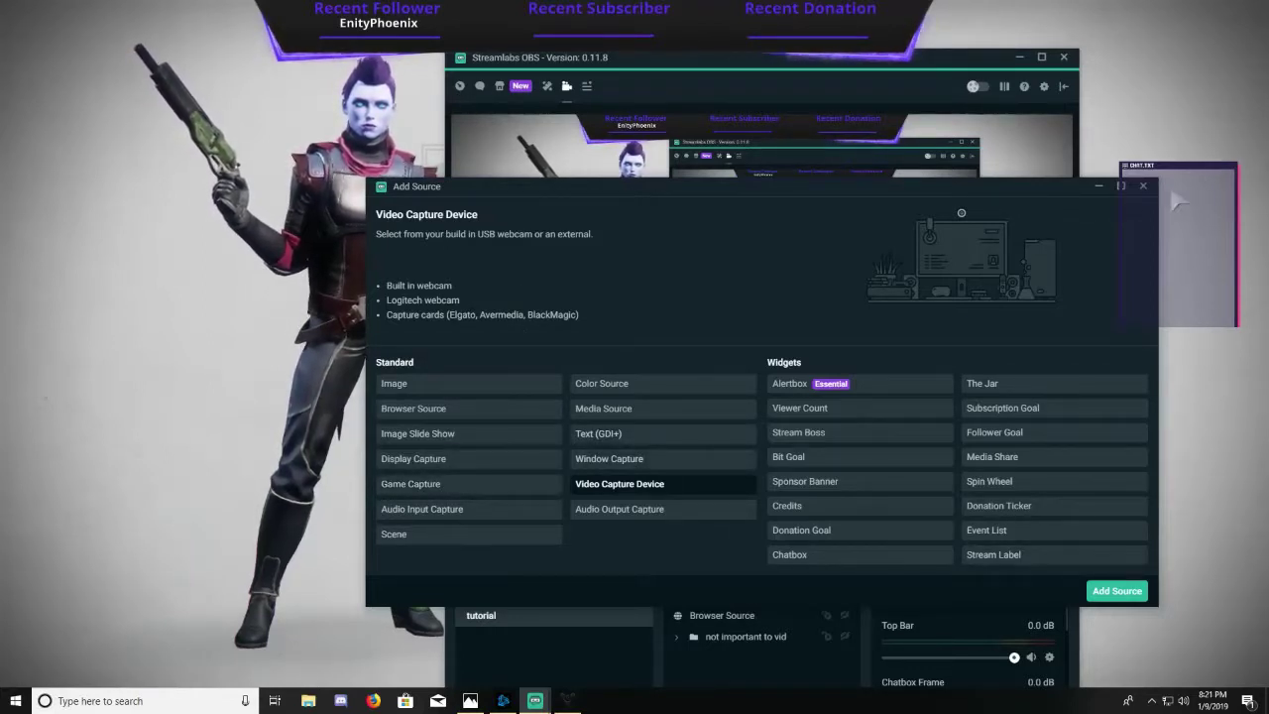
left_click(1143, 185)
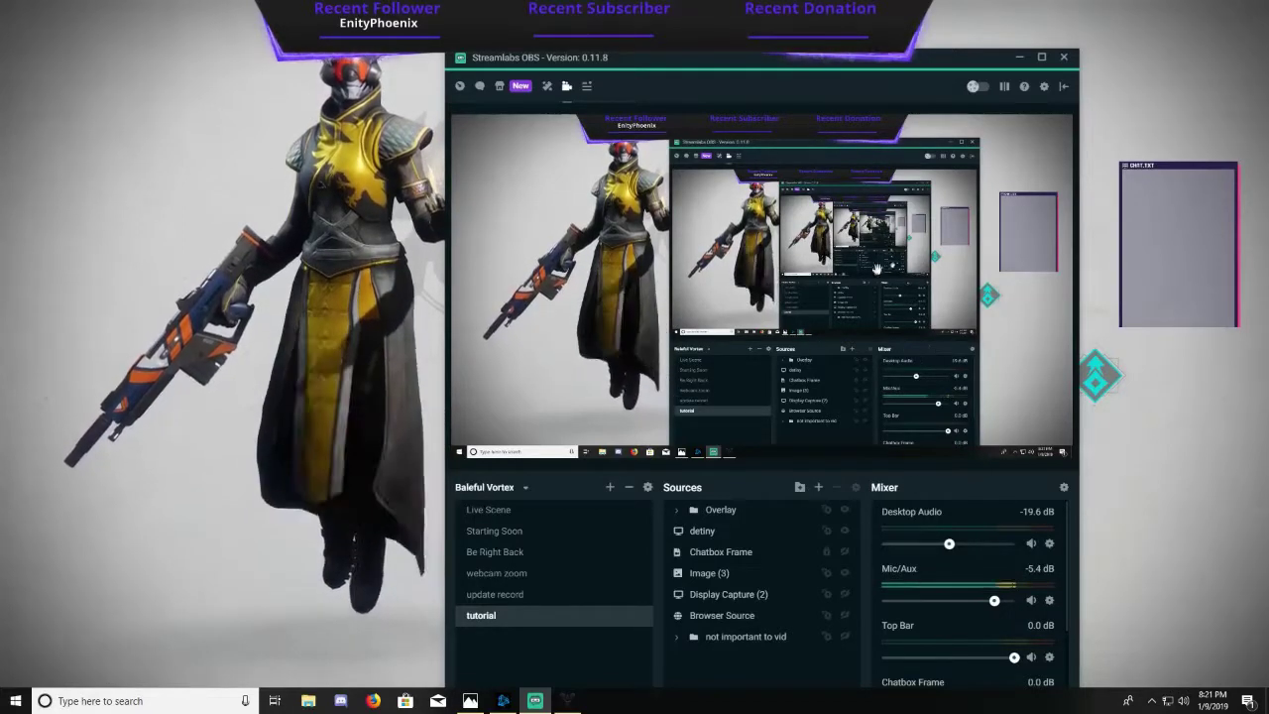
left_click_drag(804, 57, 749, 0)
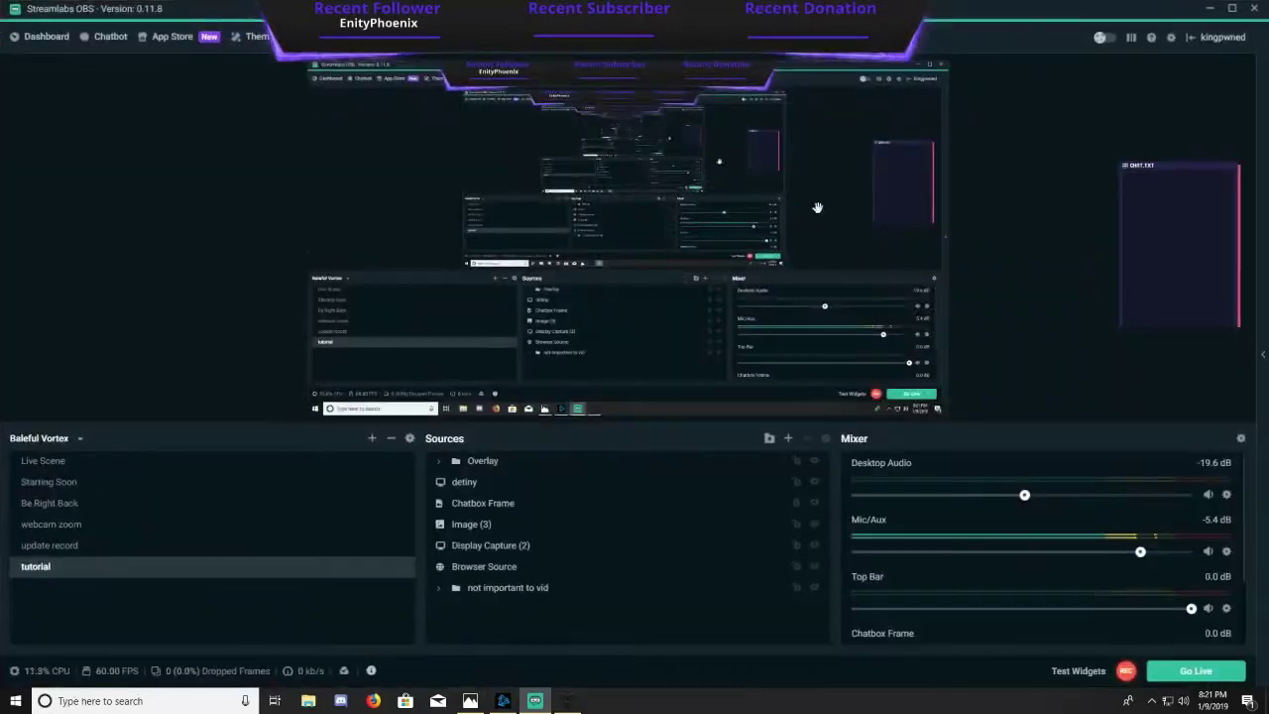